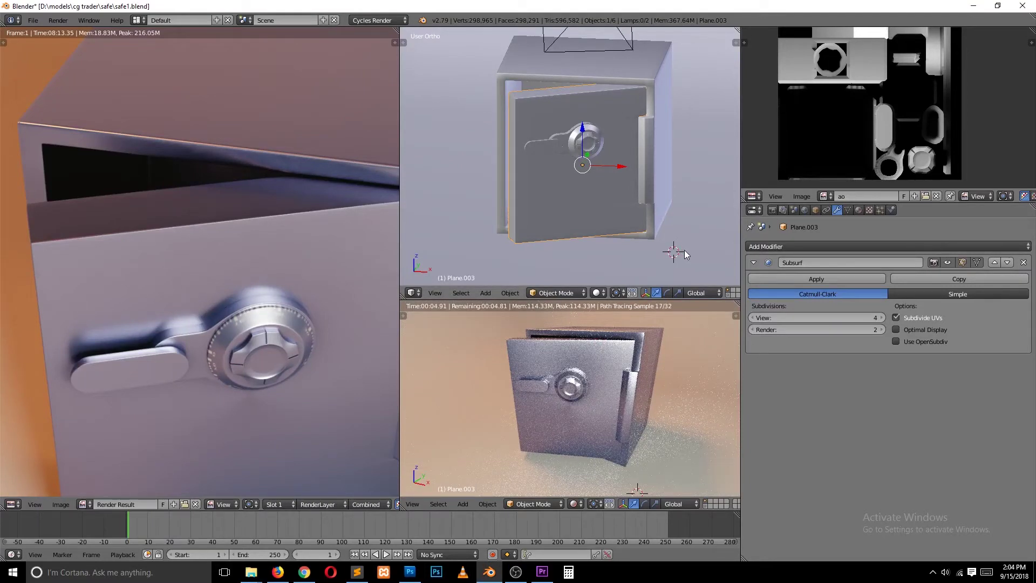
Orbit and zoom the rendered preview and Render Result to inspect the finished safe from the side
{"action": "mouse_move", "coordinate": [543, 394]}
{"action": "middle_mouse_down"}
{"action": "mouse_move", "coordinate": [646, 396]}
{"action": "mouse_move", "coordinate": [667, 416]}
{"action": "middle_mouse_up"}
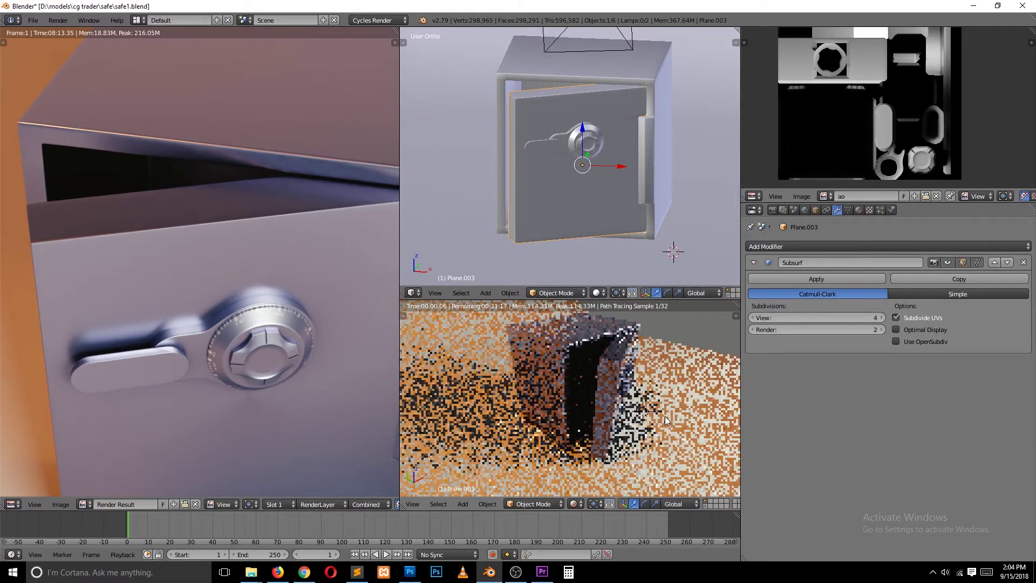
{"action": "scroll", "coordinate": [179, 313], "scroll_direction": "down", "scroll_amount": 3}
{"action": "scroll", "coordinate": [179, 313], "scroll_direction": "down", "scroll_amount": 1}
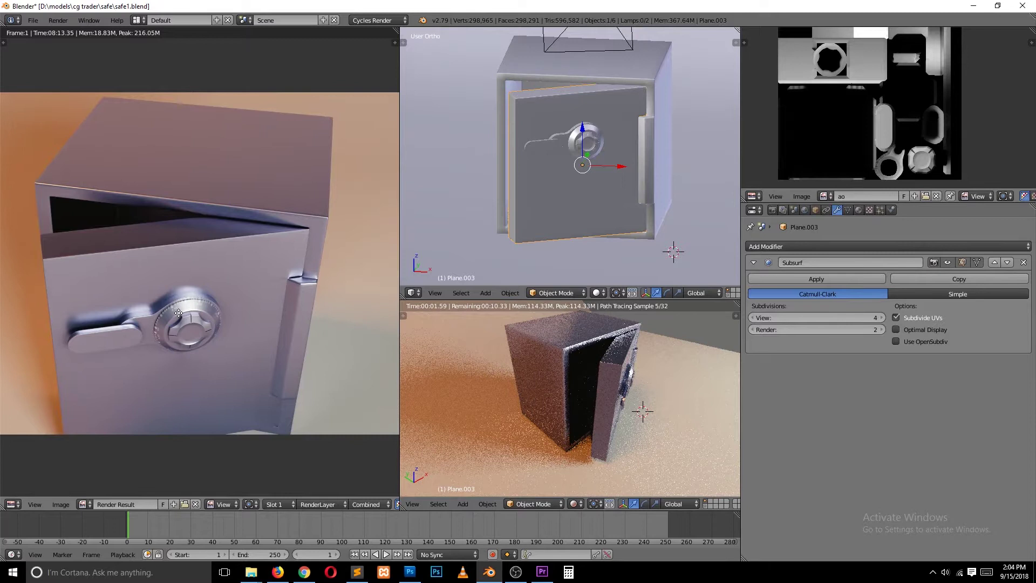
{"action": "middle_click_drag", "start_coordinate": [179, 313], "coordinate": [198, 309]}
{"action": "middle_click_drag", "start_coordinate": [595, 154], "coordinate": [609, 144]}
Inspect Plane.003 in Edit Mode from the front, then back in Object Mode face the safe in the preview
{"action": "key", "text": "Tab"}
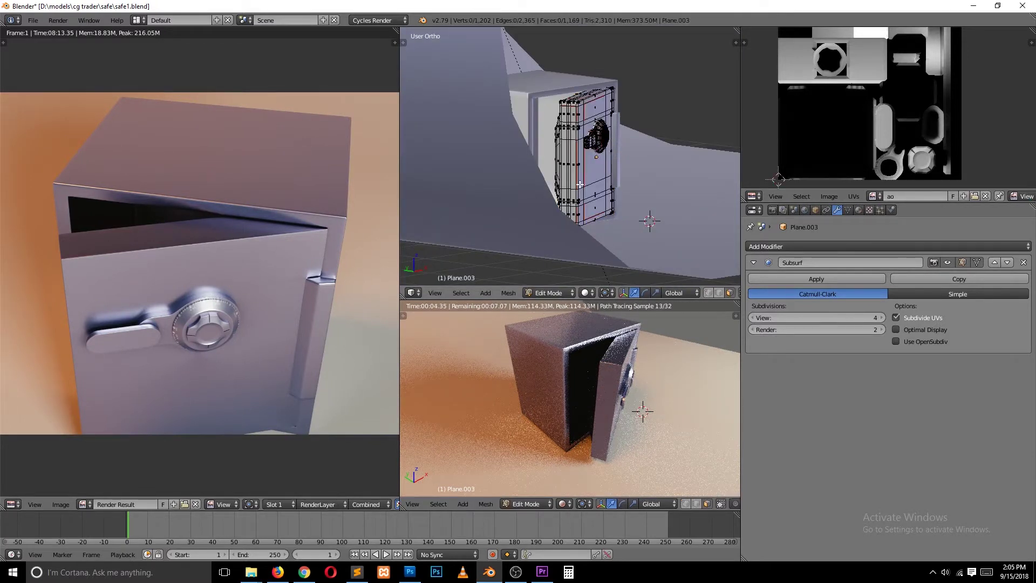
{"action": "mouse_move", "coordinate": [580, 185]}
{"action": "middle_mouse_down"}
{"action": "mouse_move", "coordinate": [524, 160]}
{"action": "mouse_move", "coordinate": [549, 186]}
{"action": "middle_mouse_up"}
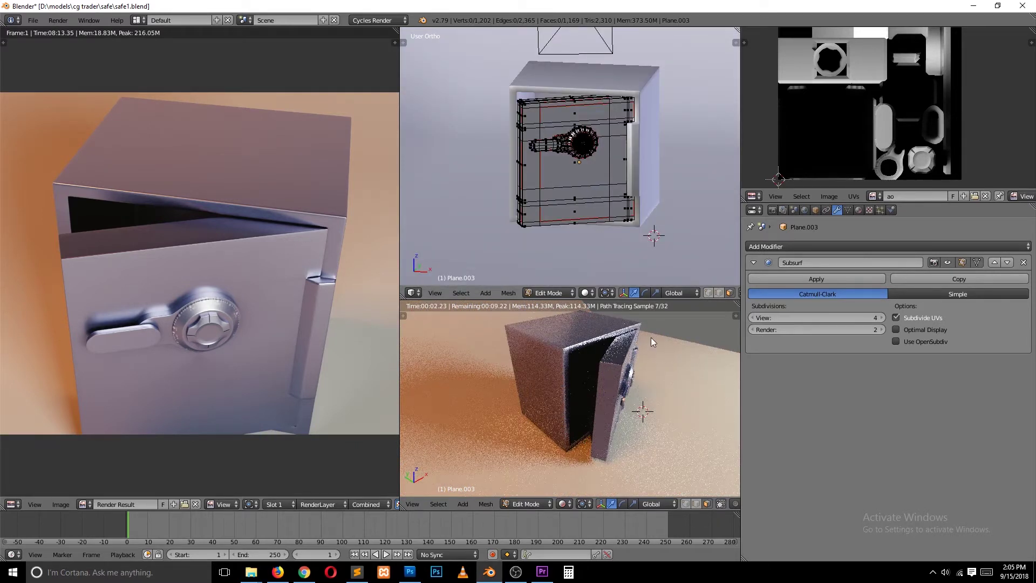
{"action": "key", "text": "Tab"}
{"action": "scroll", "coordinate": [611, 157], "scroll_direction": "down", "scroll_amount": 2}
{"action": "mouse_move", "coordinate": [665, 384]}
{"action": "middle_mouse_down"}
{"action": "mouse_move", "coordinate": [667, 361]}
{"action": "mouse_move", "coordinate": [581, 364]}
{"action": "middle_mouse_up"}
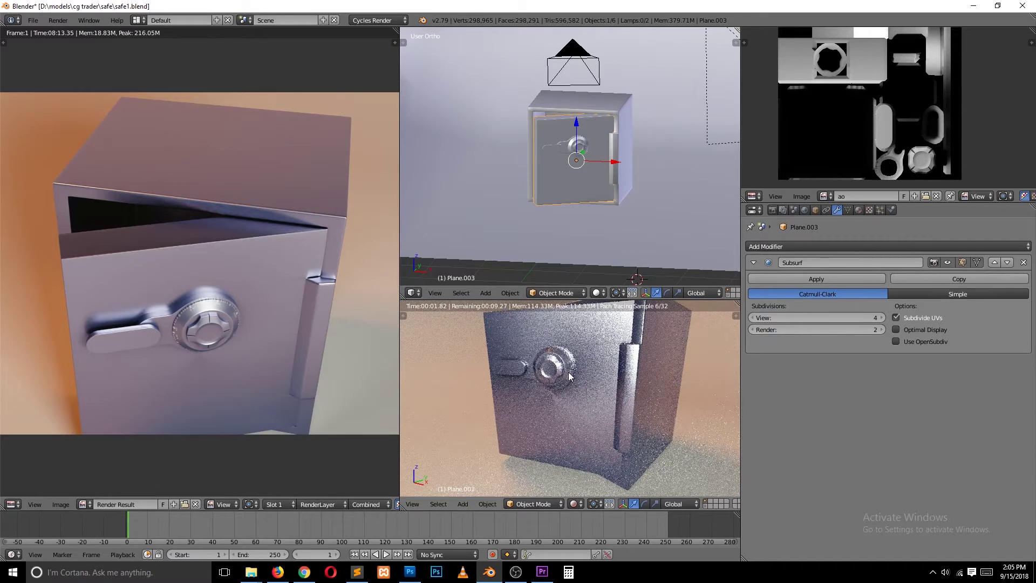
{"action": "scroll", "coordinate": [570, 372], "scroll_direction": "up", "scroll_amount": 4}
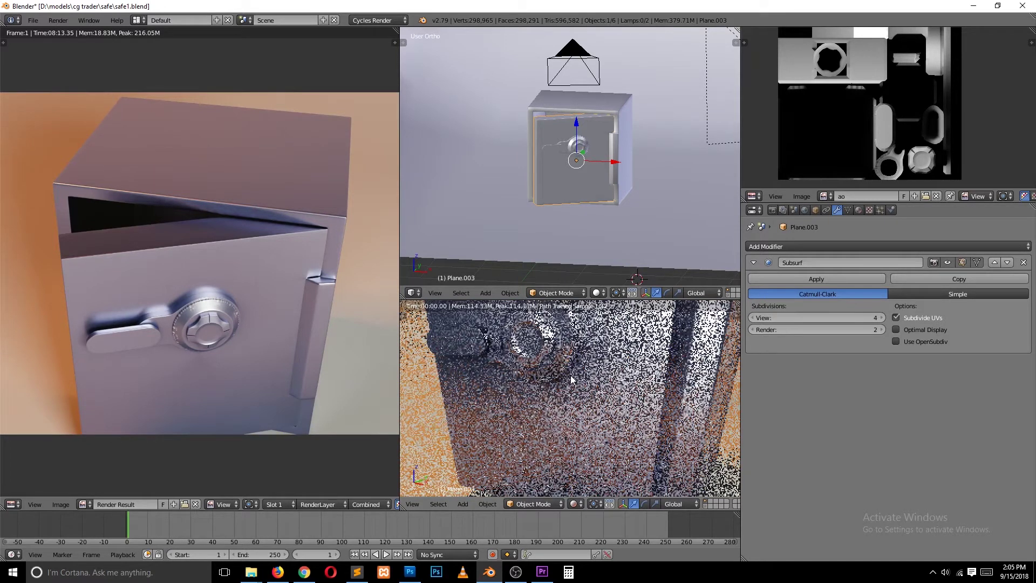
{"action": "scroll", "coordinate": [295, 412], "scroll_direction": "up", "scroll_amount": 3}
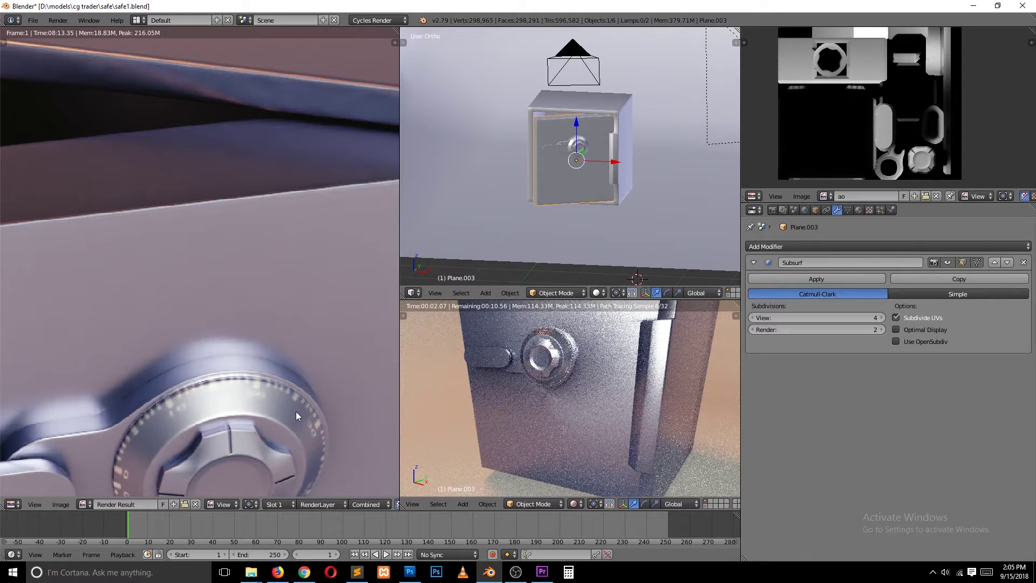
{"action": "scroll", "coordinate": [259, 335], "scroll_direction": "down", "scroll_amount": 5}
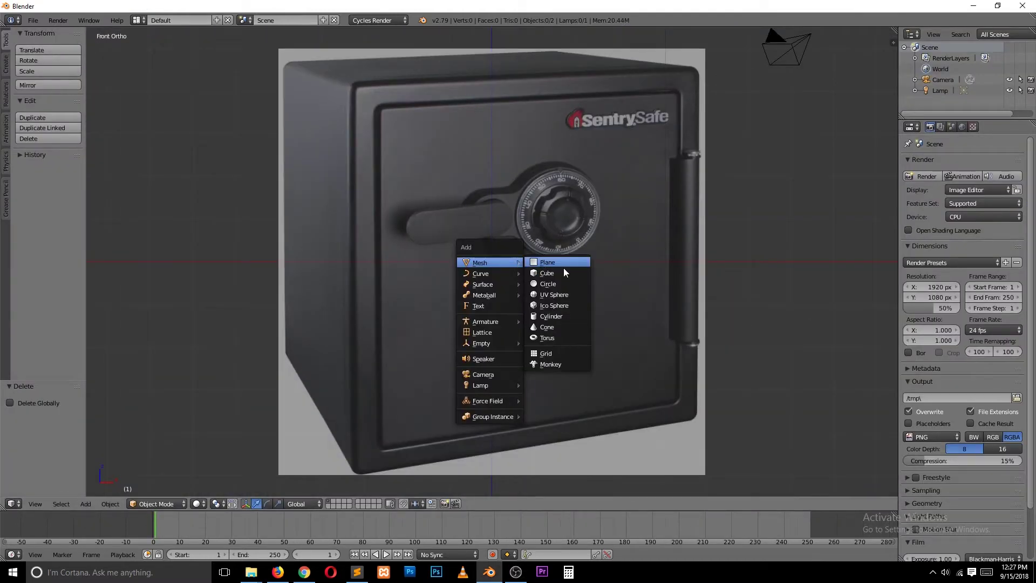
Add a cube, slide it along X and stretch it to the reference photo's height in wireframe
{"action": "scroll", "coordinate": [739, 311], "scroll_direction": "down", "scroll_amount": 3}
{"action": "key", "text": "g"}
{"action": "key", "text": "x"}
{"action": "left_click", "coordinate": [519, 241]}
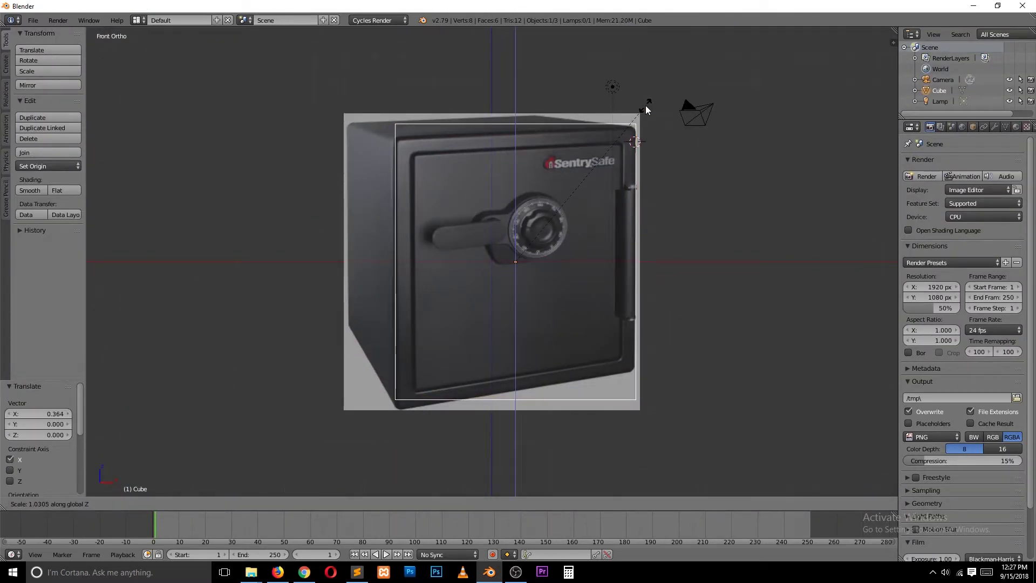
{"action": "key", "text": "Tab"}
{"action": "key", "text": "Tab"}
{"action": "key", "text": "Tab"}
{"action": "key", "text": "Tab"}
{"action": "left_click", "coordinate": [548, 221]}
{"action": "key", "text": "Tab"}
{"action": "key", "text": "z"}
{"action": "key", "text": "Tab"}
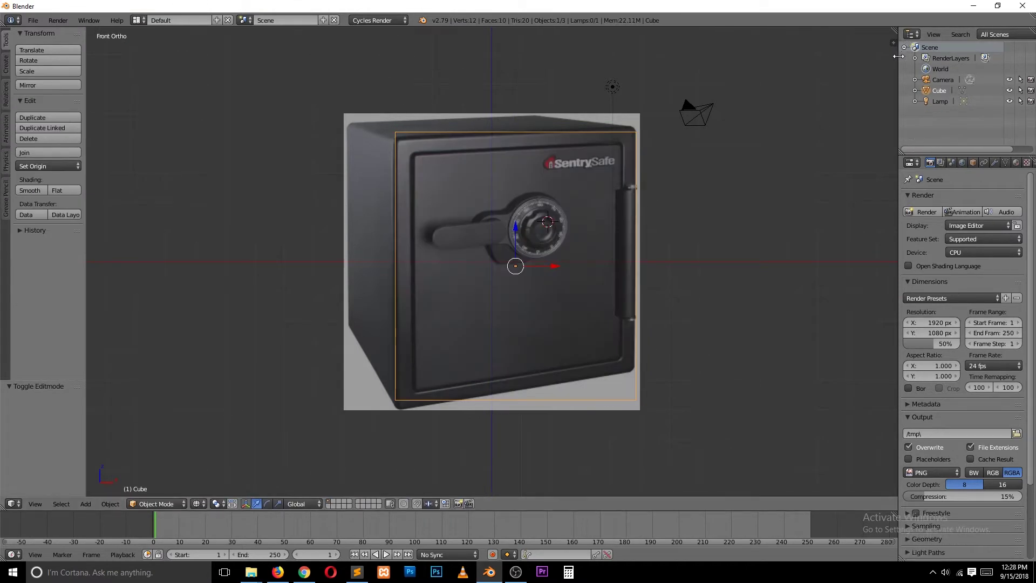
Turn the top-right area into an Image Editor showing the safe reference photo
{"action": "left_click_drag", "start_coordinate": [803, 154], "coordinate": [804, 202]}
{"action": "left_click", "coordinate": [754, 34]}
{"action": "left_click", "coordinate": [777, 103]}
{"action": "left_click", "coordinate": [831, 148]}
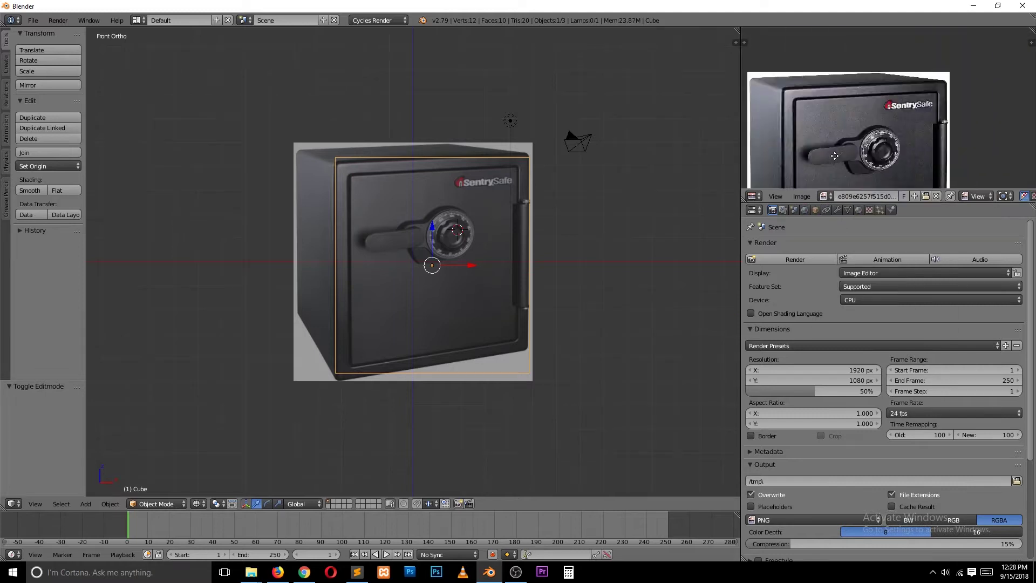
{"action": "scroll", "coordinate": [533, 216], "scroll_direction": "up", "scroll_amount": 2}
Check the box from the top, then bevel all its edges and shade it smooth
{"action": "key", "text": "Tab"}
{"action": "key", "text": "KP_7"}
{"action": "key", "text": "Tab"}
{"action": "scroll", "coordinate": [524, 243], "scroll_direction": "down", "scroll_amount": 2}
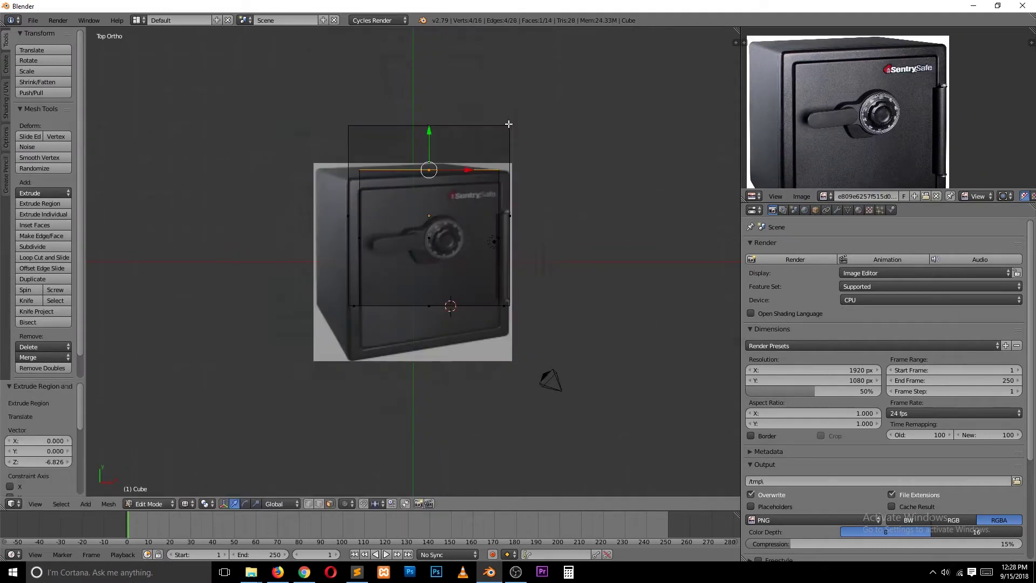
{"action": "key", "text": "z"}
{"action": "middle_click_drag", "start_coordinate": [519, 263], "coordinate": [545, 189]}
{"action": "key", "text": "Tab"}
{"action": "key", "text": "a"}
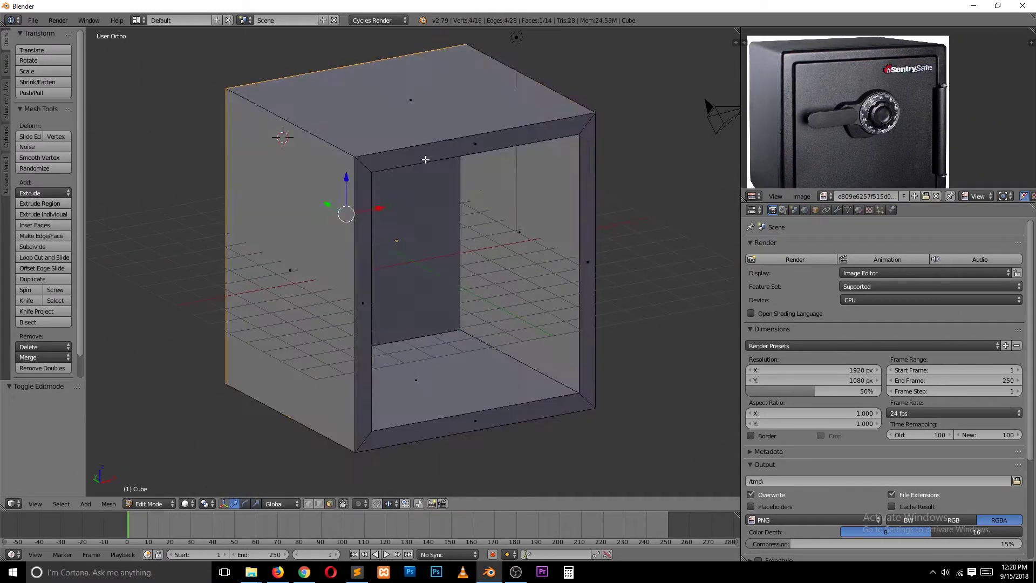
{"action": "key", "text": "ctrl+b"}
{"action": "left_click", "coordinate": [557, 235]}
{"action": "key", "text": "Tab"}
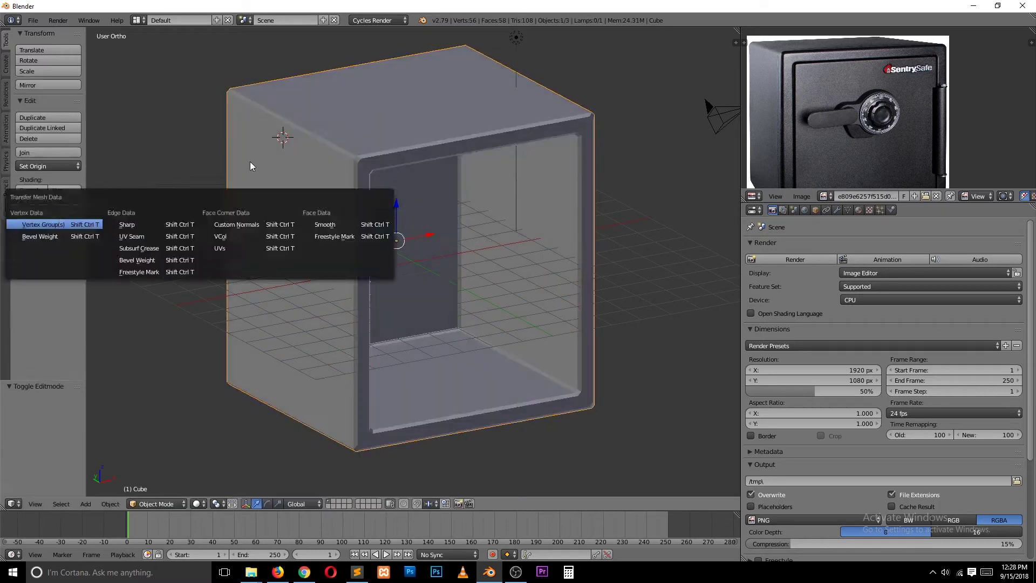
{"action": "left_click", "coordinate": [30, 190]}
Apply a second rounded bevel to all the box's edges and view it from the front
{"action": "key", "text": "Tab"}
{"action": "key", "text": "z"}
{"action": "key", "text": "a"}
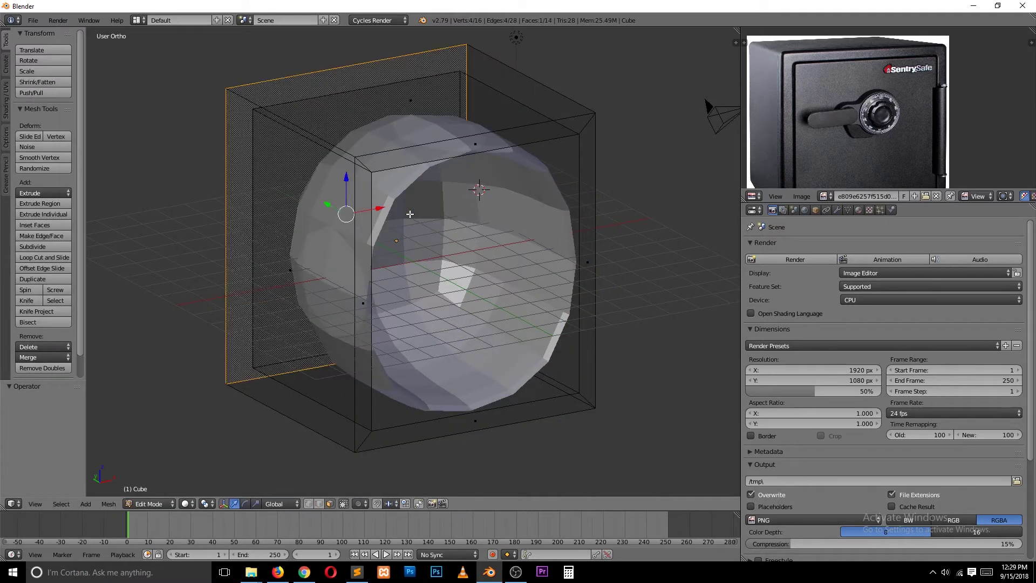
{"action": "key", "text": "a"}
{"action": "key", "text": "z"}
{"action": "key", "text": "ctrl+b"}
{"action": "left_click", "coordinate": [596, 210]}
{"action": "key", "text": "Tab"}
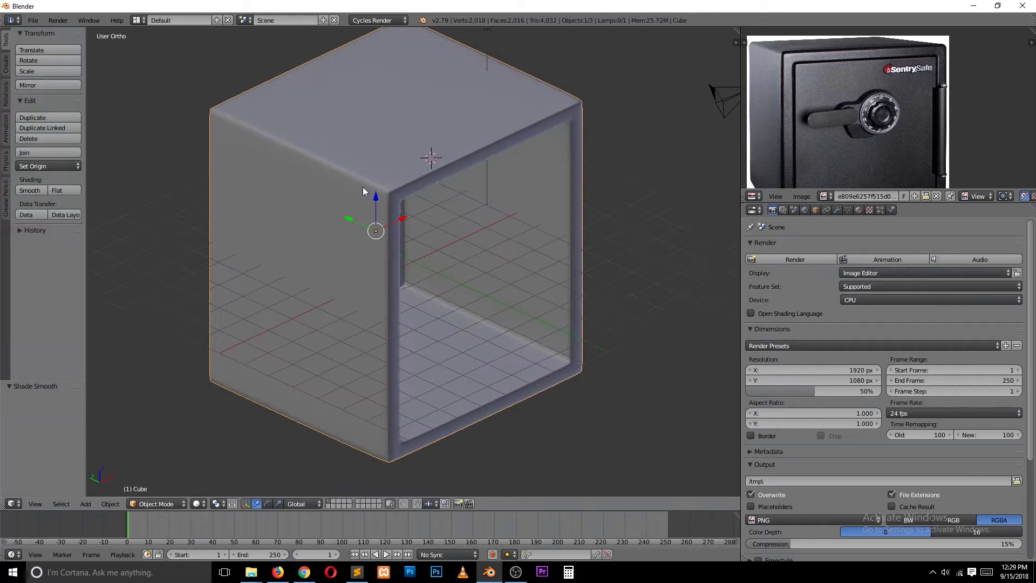
{"action": "key", "text": "KP_1"}
{"action": "key", "text": "Tab"}
{"action": "key", "text": "Tab"}
Select the safe body's front in Edit Mode, checking it from front and top in wireframe
{"action": "mouse_move", "coordinate": [347, 310]}
{"action": "middle_mouse_down"}
{"action": "mouse_move", "coordinate": [342, 350]}
{"action": "mouse_move", "coordinate": [407, 195]}
{"action": "middle_mouse_up"}
{"action": "key", "text": "KP_1"}
{"action": "key", "text": "Tab"}
{"action": "key", "text": "1"}
{"action": "key", "text": "a"}
{"action": "key", "text": "KP_7"}
{"action": "key", "text": "z"}
{"action": "key", "text": "Tab"}
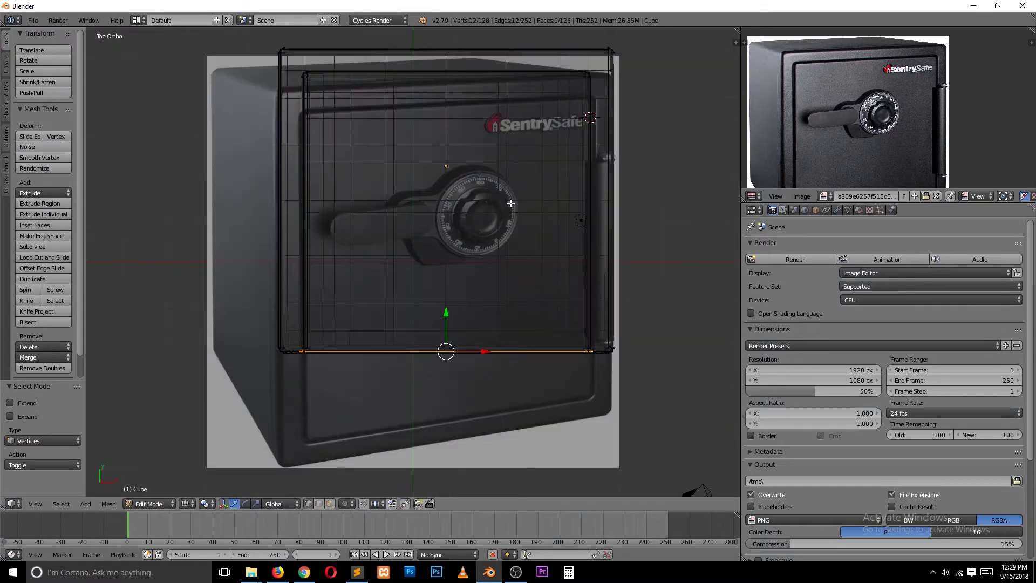
{"action": "right_click", "coordinate": [576, 355]}
{"action": "key", "text": "Tab"}
Separate the front face into its own door object, isolate it, and extrude it to thickness
{"action": "key", "text": "z"}
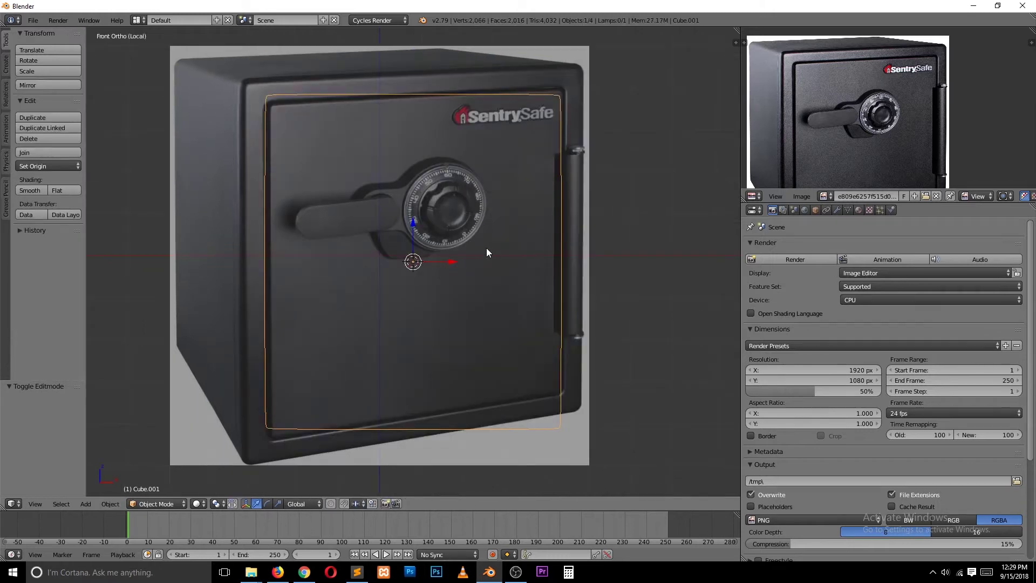
{"action": "key", "text": "KP_Divide"}
{"action": "middle_click_drag", "start_coordinate": [486, 254], "coordinate": [426, 134]}
{"action": "key", "text": "ctrl+Tab"}
{"action": "key", "text": "a"}
{"action": "key", "text": "e"}
{"action": "left_click", "coordinate": [463, 412]}
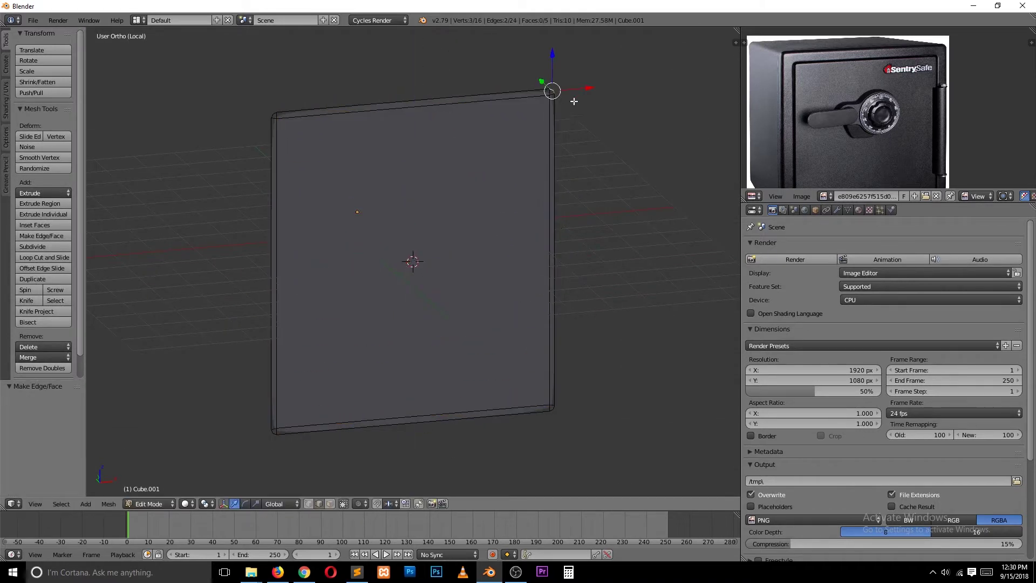
Inspect the door panel's bottom-left corner, then leave Edit Mode and show its modifiers
{"action": "scroll", "coordinate": [574, 101], "scroll_direction": "up", "scroll_amount": 5}
{"action": "middle_click_drag", "start_coordinate": [377, 377], "coordinate": [273, 342], "text": "shift"}
{"action": "key", "text": "a"}
{"action": "middle_click_drag", "start_coordinate": [231, 387], "coordinate": [165, 441], "text": "shift"}
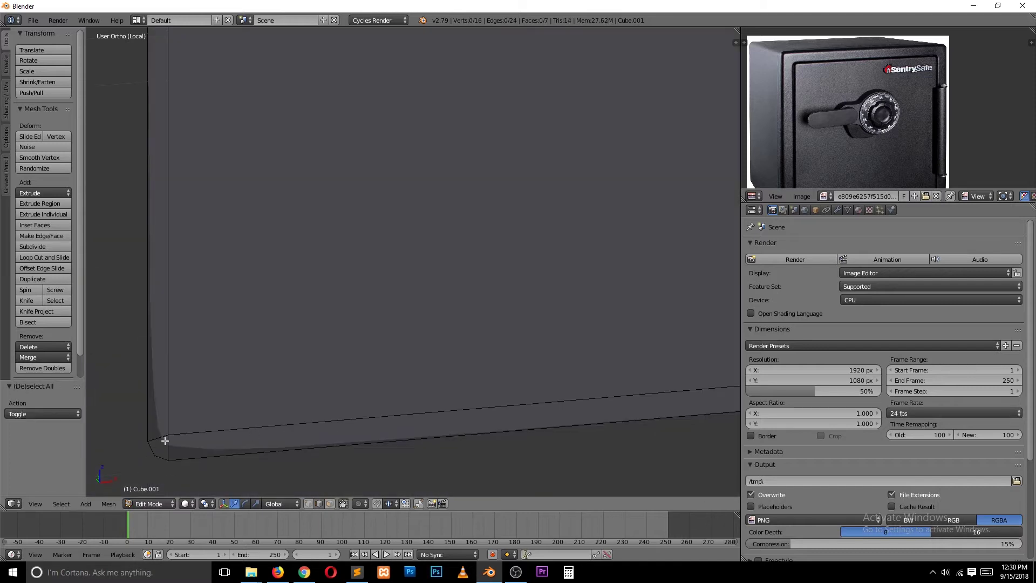
{"action": "scroll", "coordinate": [475, 390], "scroll_direction": "down", "scroll_amount": 5}
{"action": "key", "text": "Tab"}
{"action": "left_click", "coordinate": [837, 210]}
{"action": "scroll", "coordinate": [453, 351], "scroll_direction": "down", "scroll_amount": 3}
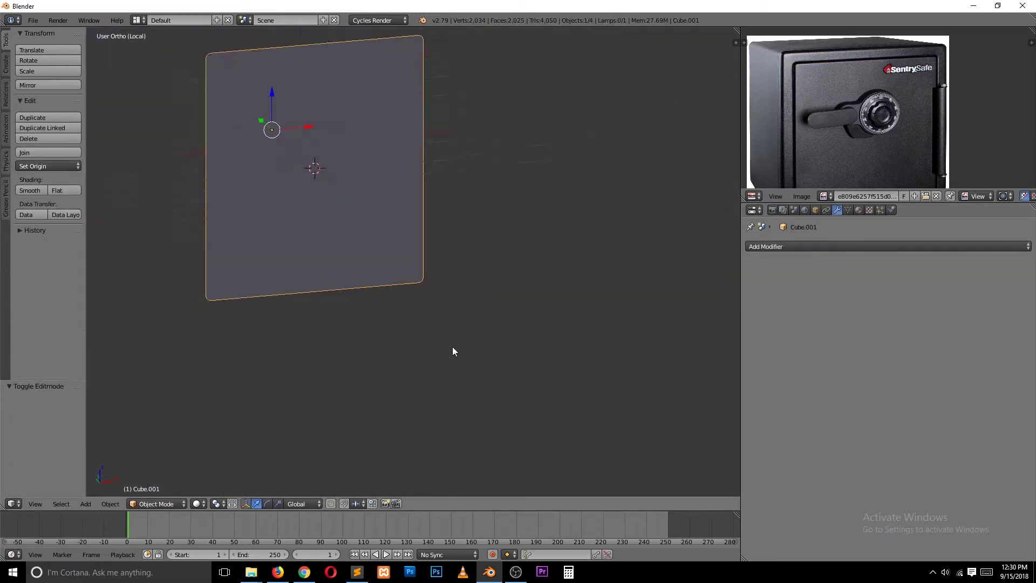
Add horizontal and vertical loop cuts across the door panel, spreading the vertical cuts along X
{"action": "key", "text": "KP_1"}
{"action": "key", "text": "Tab"}
{"action": "middle_click_drag", "start_coordinate": [287, 282], "coordinate": [373, 286]}
{"action": "key", "text": "KP_1"}
{"action": "key", "text": "z"}
{"action": "key", "text": "ctrl+r"}
{"action": "left_click", "coordinate": [439, 291]}
{"action": "key", "text": "a"}
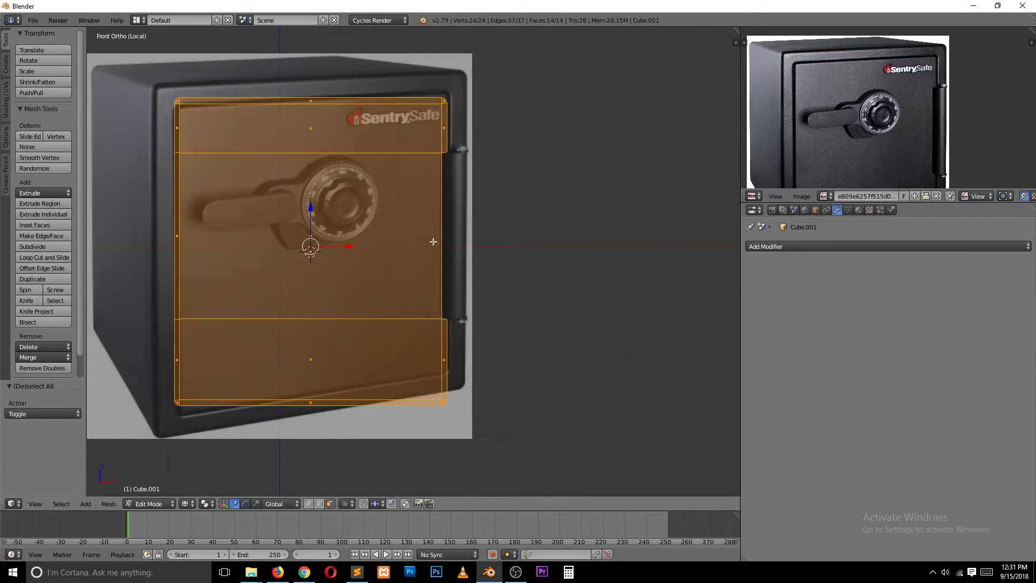
{"action": "middle_click_drag", "start_coordinate": [432, 242], "coordinate": [363, 289]}
{"action": "key", "text": "z"}
{"action": "key", "text": "ctrl+r"}
{"action": "left_click", "coordinate": [478, 241]}
{"action": "key", "text": "s"}
{"action": "key", "text": "x"}
Switch to face select and extrude the door's centre face inward to recess it
{"action": "key", "text": "ctrl+Tab"}
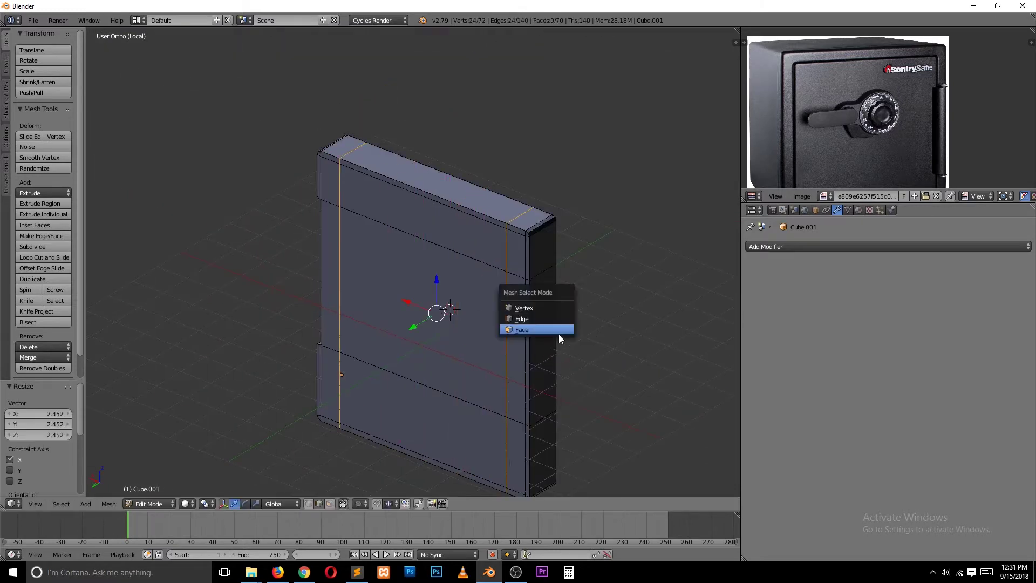
{"action": "left_click", "coordinate": [559, 331]}
{"action": "right_click", "coordinate": [486, 243]}
{"action": "key", "text": "e"}
{"action": "left_click", "coordinate": [483, 153]}
Leave Edit Mode, restore the full scene and view the safe from the front
{"action": "scroll", "coordinate": [532, 256], "scroll_direction": "up", "scroll_amount": 3}
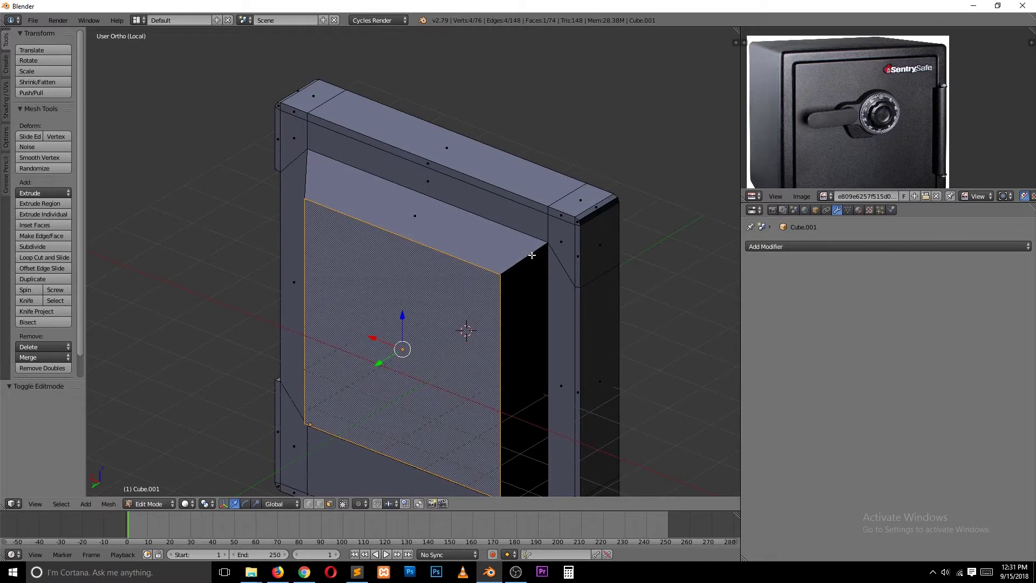
{"action": "middle_click_drag", "start_coordinate": [532, 255], "coordinate": [298, 206]}
{"action": "scroll", "coordinate": [347, 195], "scroll_direction": "down", "scroll_amount": 4}
{"action": "key", "text": "a"}
{"action": "key", "text": "Tab"}
{"action": "key", "text": "a"}
{"action": "scroll", "coordinate": [361, 241], "scroll_direction": "up", "scroll_amount": 3}
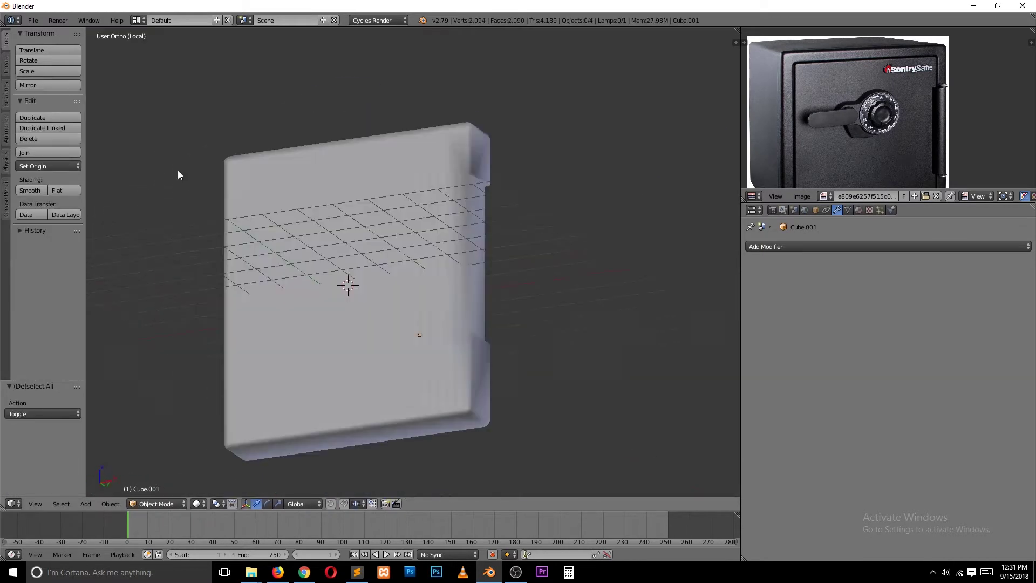
{"action": "key", "text": "KP_Divide"}
{"action": "key", "text": "KP_1"}
{"action": "left_click", "coordinate": [802, 246]}
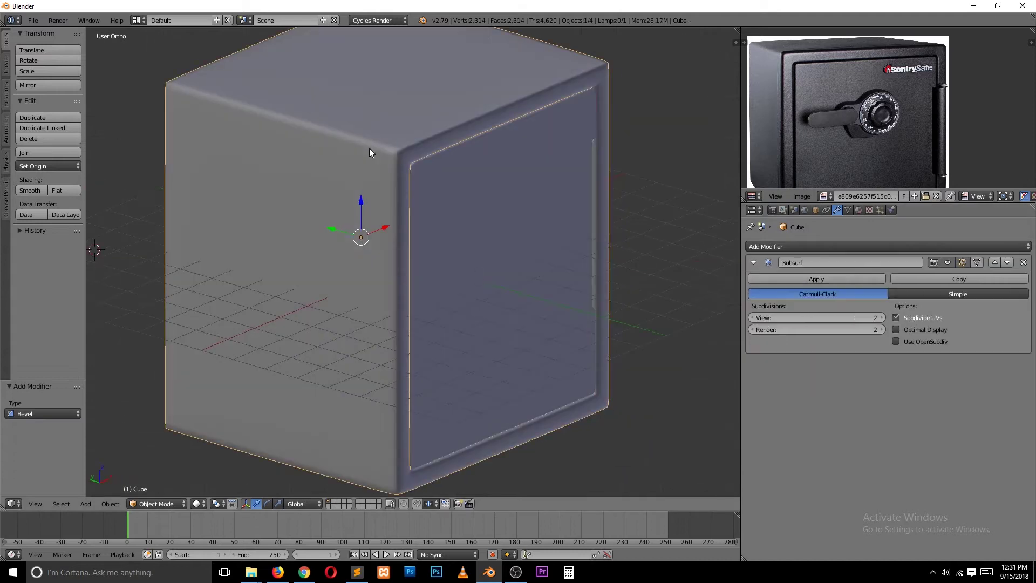
Add a loop cut around the safe body in Edit Mode
{"action": "middle_click_drag", "start_coordinate": [369, 152], "coordinate": [304, 147]}
{"action": "key", "text": "Tab"}
{"action": "key", "text": "ctrl+r"}
{"action": "left_click", "coordinate": [356, 92]}
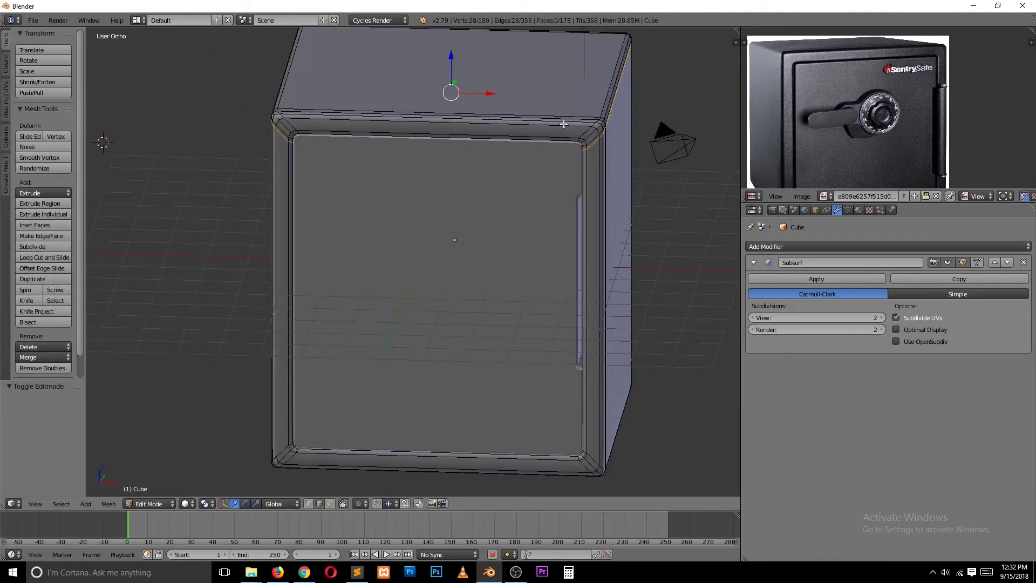
{"action": "left_click", "coordinate": [663, 194]}
{"action": "key", "text": "Tab"}
Select the safe body, isolate it in Edit Mode, and zoom in on the side strip
{"action": "mouse_move", "coordinate": [575, 247]}
{"action": "middle_mouse_down"}
{"action": "mouse_move", "coordinate": [544, 289]}
{"action": "mouse_move", "coordinate": [517, 288]}
{"action": "mouse_move", "coordinate": [619, 290]}
{"action": "middle_mouse_up"}
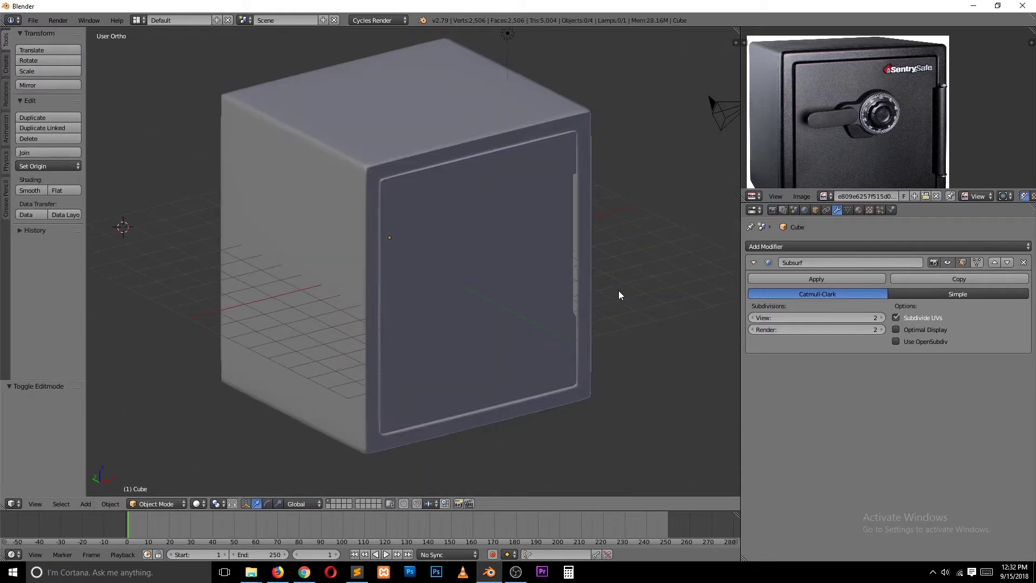
{"action": "key", "text": "KP_1"}
{"action": "right_click", "coordinate": [534, 253]}
{"action": "key", "text": "Tab"}
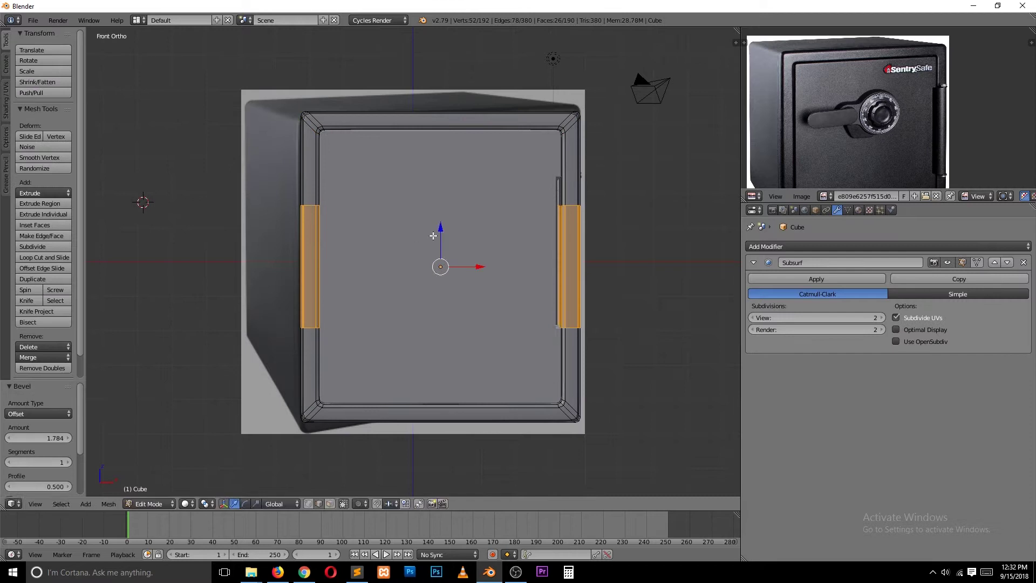
{"action": "key", "text": "KP_Divide"}
{"action": "middle_click_drag", "start_coordinate": [578, 123], "coordinate": [616, 206]}
{"action": "key", "text": "3"}
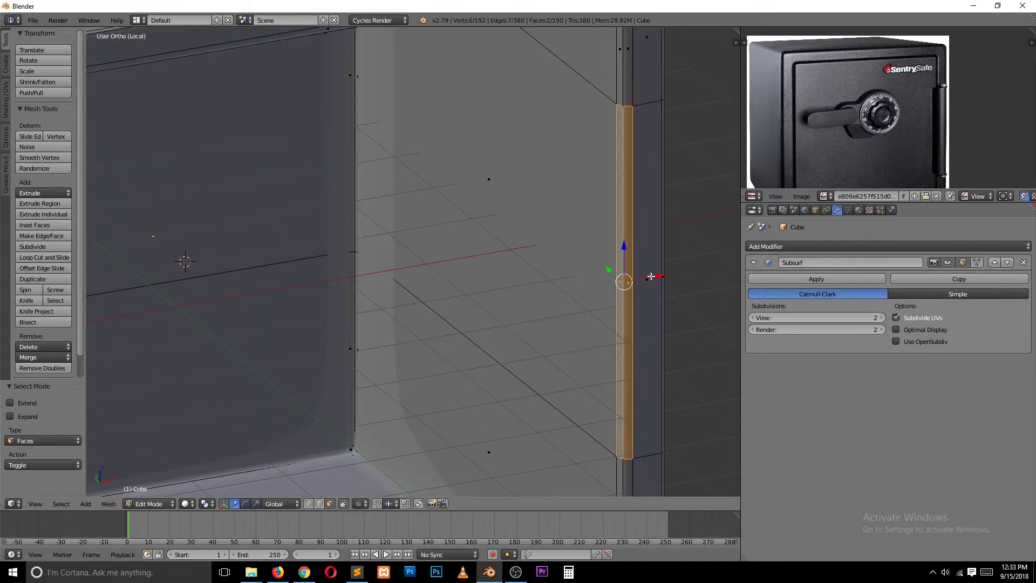
{"action": "key", "text": "ctrl+Tab"}
{"action": "left_click", "coordinate": [594, 115]}
Save the scene as safe.blend in the safe folder
{"action": "key", "text": "ctrl+shift+s"}
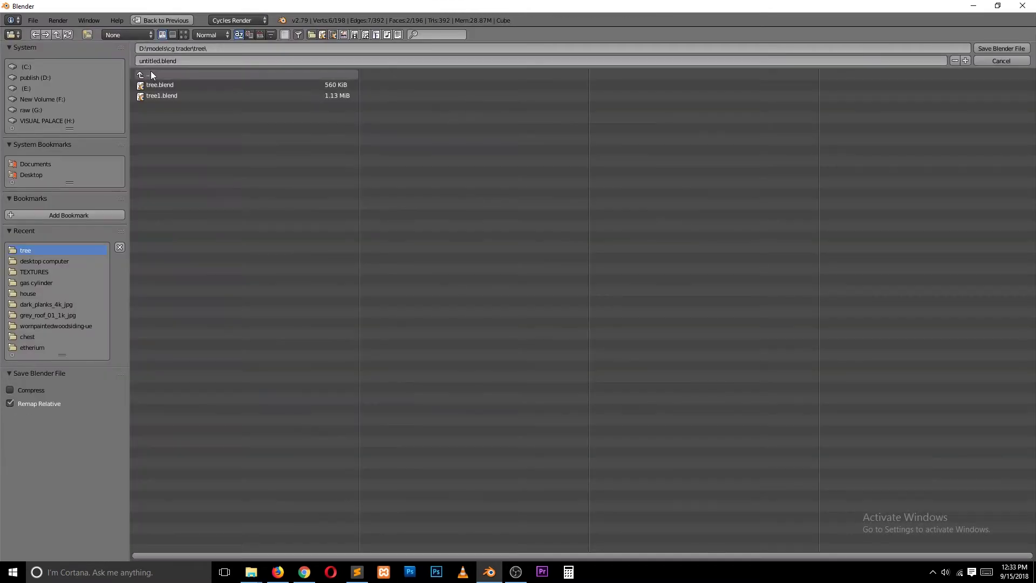
{"action": "left_click", "coordinate": [151, 74]}
{"action": "left_click", "coordinate": [382, 74]}
{"action": "type", "text": "safe"}
{"action": "key", "text": "Return"}
{"action": "key", "text": "ctrl+Tab"}
Select the hinge bar's base corner edges and bevel them
{"action": "left_click", "coordinate": [556, 99]}
{"action": "left_click", "coordinate": [540, 457], "text": "ctrl"}
{"action": "mouse_move", "coordinate": [540, 457]}
{"action": "middle_mouse_down", "text": "shift"}
{"action": "mouse_move", "coordinate": [541, 361]}
{"action": "mouse_move", "coordinate": [577, 287]}
{"action": "middle_mouse_up", "text": "shift"}
{"action": "left_click", "coordinate": [577, 287], "text": "ctrl"}
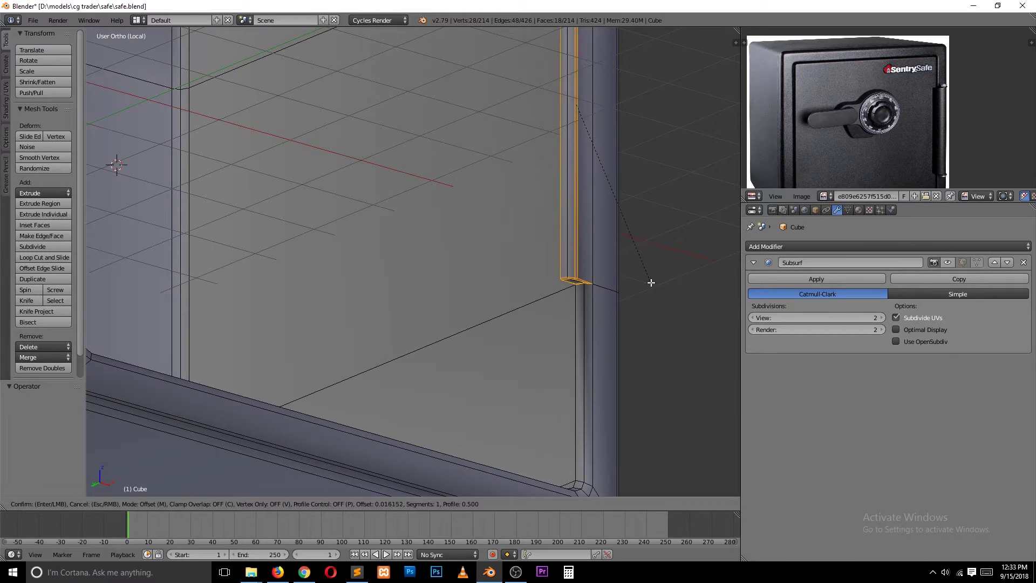
{"action": "left_click", "coordinate": [651, 282]}
{"action": "mouse_move", "coordinate": [651, 282]}
{"action": "middle_mouse_down"}
{"action": "mouse_move", "coordinate": [601, 342]}
{"action": "mouse_move", "coordinate": [516, 123]}
{"action": "mouse_move", "coordinate": [549, 187]}
{"action": "middle_mouse_up"}
Check the hinge bar from the front, bevel its corner edges again, and return to Object Mode
{"action": "key", "text": "Tab"}
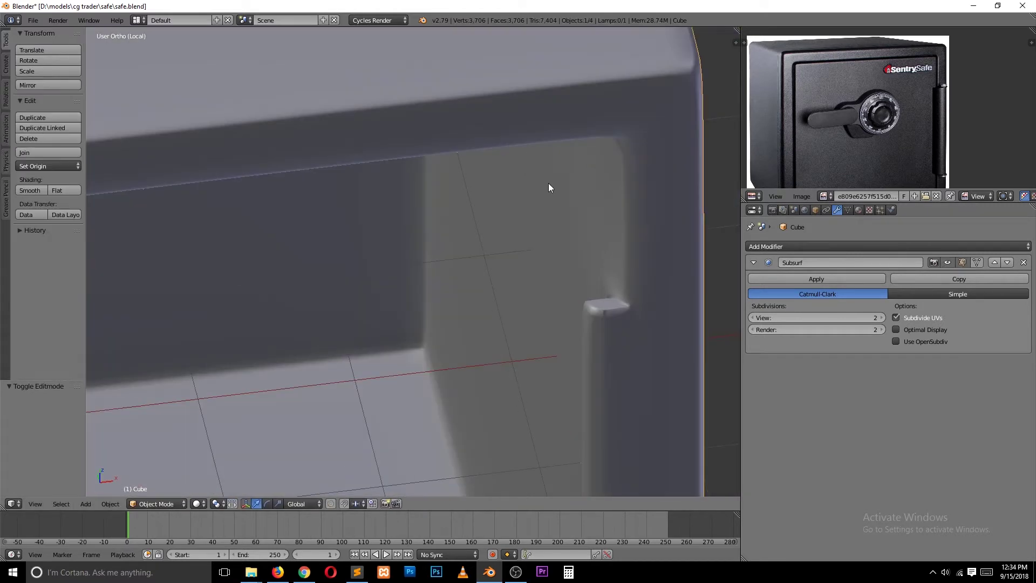
{"action": "key", "text": "KP_1"}
{"action": "scroll", "coordinate": [593, 233], "scroll_direction": "up", "scroll_amount": 6}
{"action": "key", "text": "Tab"}
{"action": "key", "text": "ctrl+b"}
{"action": "key", "text": "Escape"}
{"action": "key", "text": "Tab"}
{"action": "scroll", "coordinate": [653, 338], "scroll_direction": "down", "scroll_amount": 3}
Save over safe.blend, then orbit around the safe to inspect it
{"action": "middle_click_drag", "start_coordinate": [653, 338], "coordinate": [425, 250]}
{"action": "scroll", "coordinate": [426, 250], "scroll_direction": "down", "scroll_amount": 2}
{"action": "key", "text": "ctrl+s"}
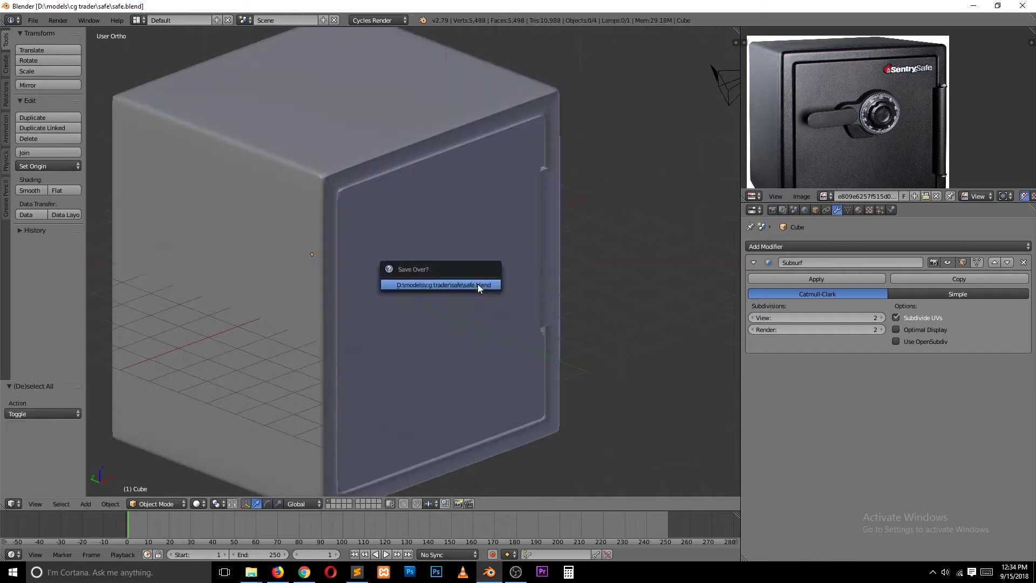
{"action": "left_click", "coordinate": [477, 284]}
{"action": "middle_click_drag", "start_coordinate": [478, 284], "coordinate": [336, 145]}
{"action": "key", "text": "Tab"}
{"action": "key", "text": "Tab"}
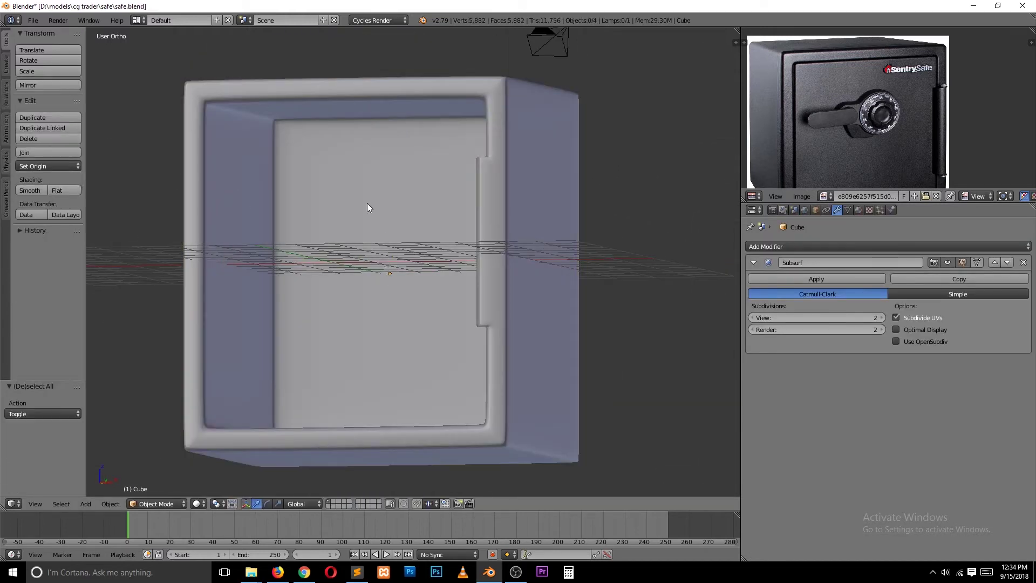
{"action": "middle_click_drag", "start_coordinate": [367, 207], "coordinate": [472, 281]}
Add a circle at the dial position, set its vertex count, and rotate it upright to face front
{"action": "key", "text": "KP_1"}
{"action": "scroll", "coordinate": [419, 274], "scroll_direction": "up", "scroll_amount": 4}
{"action": "key", "text": "z"}
{"action": "key", "text": "shift+a"}
{"action": "left_click", "coordinate": [58, 413]}
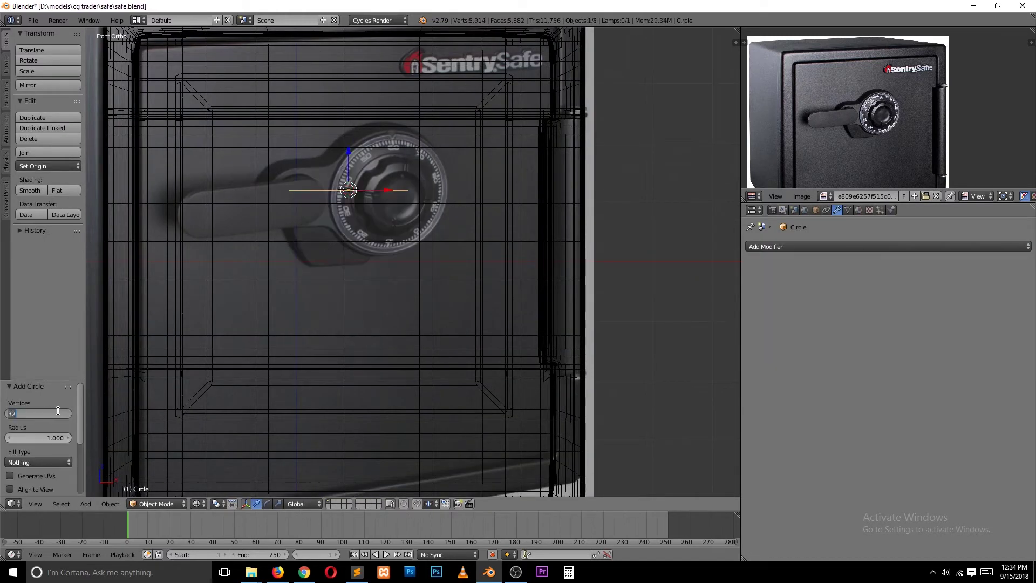
{"action": "key", "text": "9"}
{"action": "key", "text": "0"}
{"action": "key", "text": "Return"}
Scale the circle down to the dial's size
{"action": "key", "text": "z"}
{"action": "scroll", "coordinate": [417, 248], "scroll_direction": "down", "scroll_amount": 3}
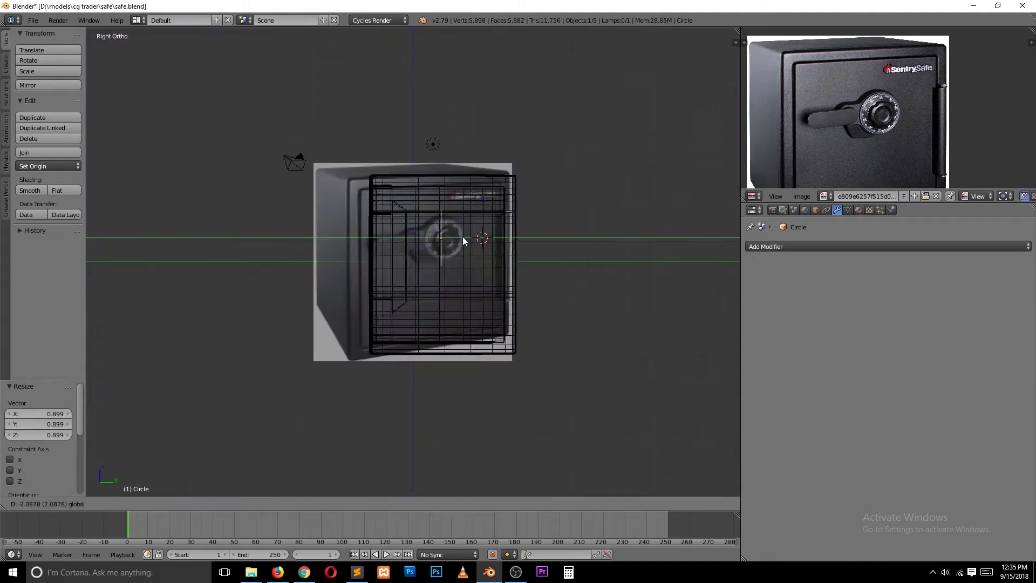
{"action": "middle_click_drag", "start_coordinate": [462, 236], "coordinate": [485, 281]}
{"action": "key", "text": "s"}
{"action": "left_click", "coordinate": [494, 295]}
{"action": "key", "text": "KP_1"}
Extrude the circle's left vertices horizontally to the left
{"action": "key", "text": "Tab"}
{"action": "key", "text": "z"}
{"action": "scroll", "coordinate": [358, 264], "scroll_direction": "up", "scroll_amount": 2}
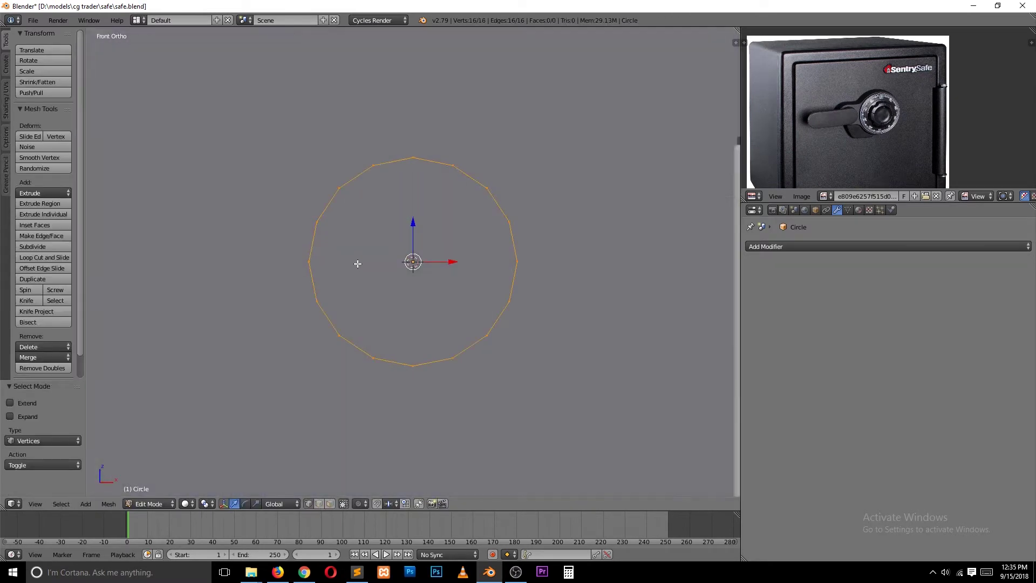
{"action": "key", "text": "e"}
{"action": "key", "text": "x"}
{"action": "left_click", "coordinate": [225, 258]}
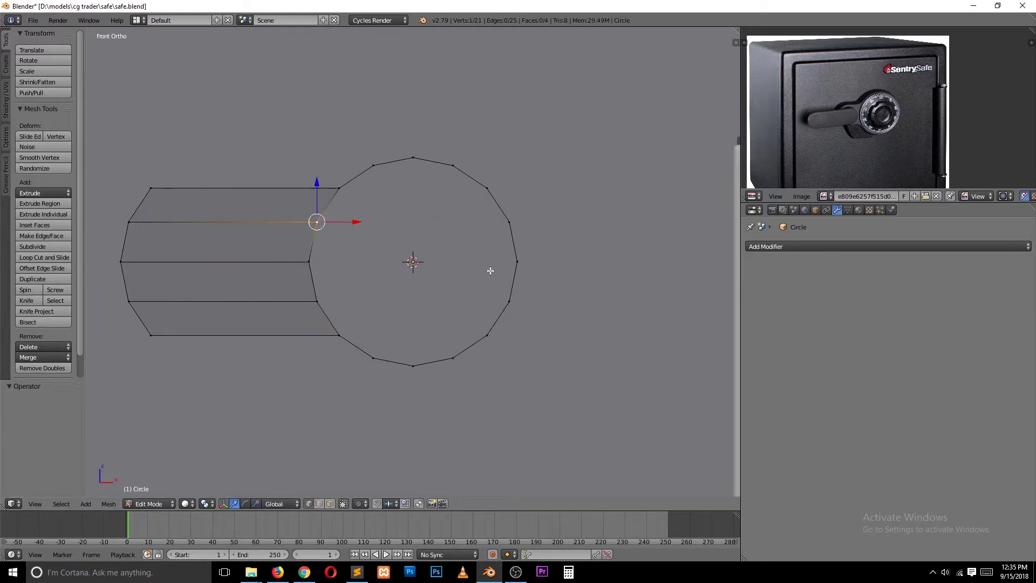
Fill the circle and extrude the left vertices further into a longer side extension
{"action": "key", "text": "z"}
{"action": "key", "text": "f"}
{"action": "key", "text": "a"}
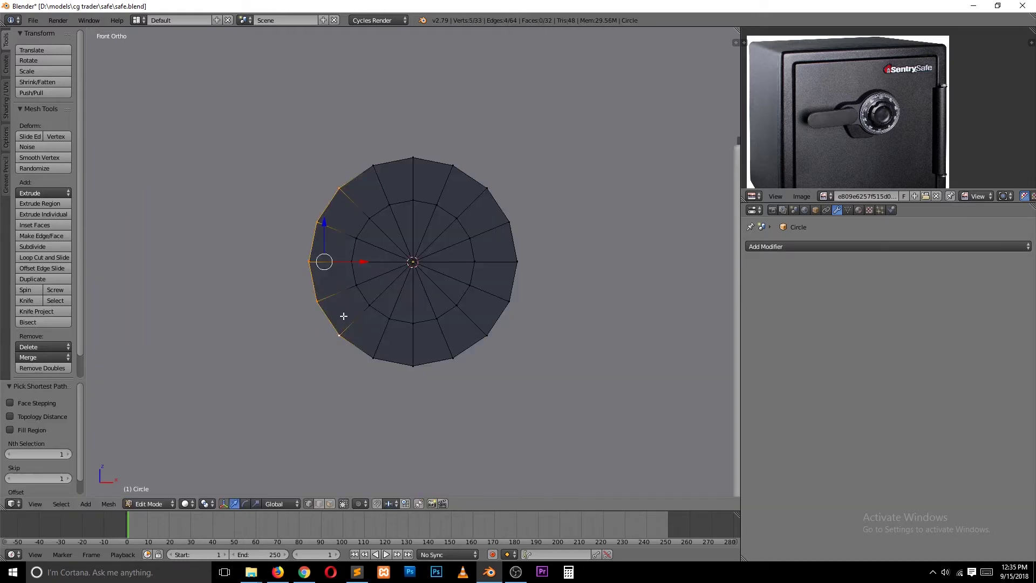
{"action": "key", "text": "e"}
{"action": "key", "text": "x"}
{"action": "left_click", "coordinate": [259, 319]}
Add level-1 Subsurf smoothing to the plate and extrude it for thickness
{"action": "key", "text": "Tab"}
{"action": "key", "text": "ctrl+1"}
{"action": "key", "text": "Tab"}
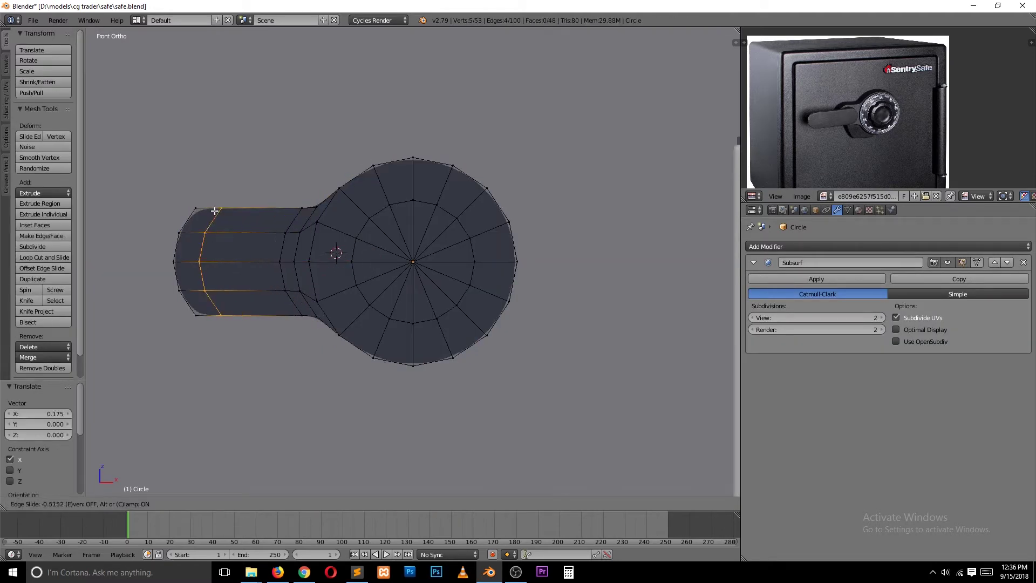
{"action": "key", "text": "a"}
{"action": "key", "text": "a"}
{"action": "middle_click_drag", "start_coordinate": [412, 303], "coordinate": [323, 270]}
{"action": "key", "text": "e"}
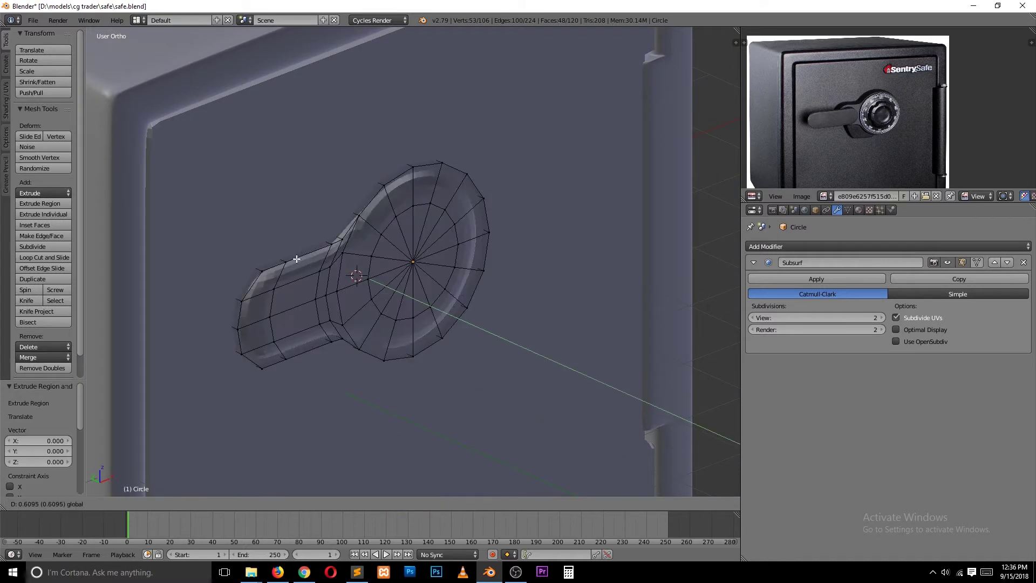
{"action": "key", "text": "Tab"}
{"action": "key", "text": "KP_1"}
{"action": "key", "text": "Tab"}
Try an edge bevel on the plate, cancel it, and save the safe file
{"action": "key", "text": "Tab"}
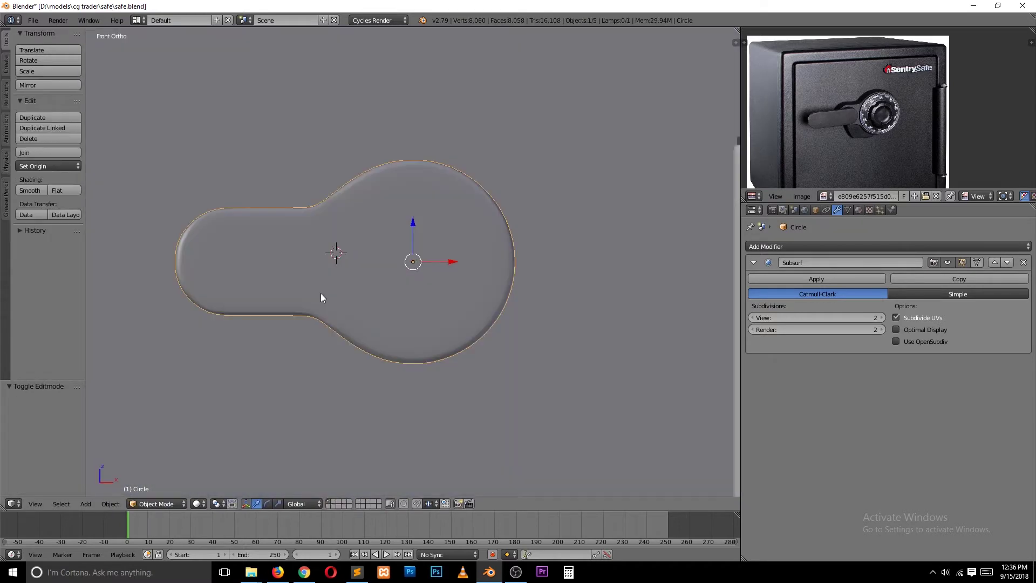
{"action": "key", "text": "Tab"}
{"action": "key", "text": "ctrl+Tab"}
{"action": "left_click", "coordinate": [325, 331]}
{"action": "middle_click_drag", "start_coordinate": [325, 332], "coordinate": [185, 231]}
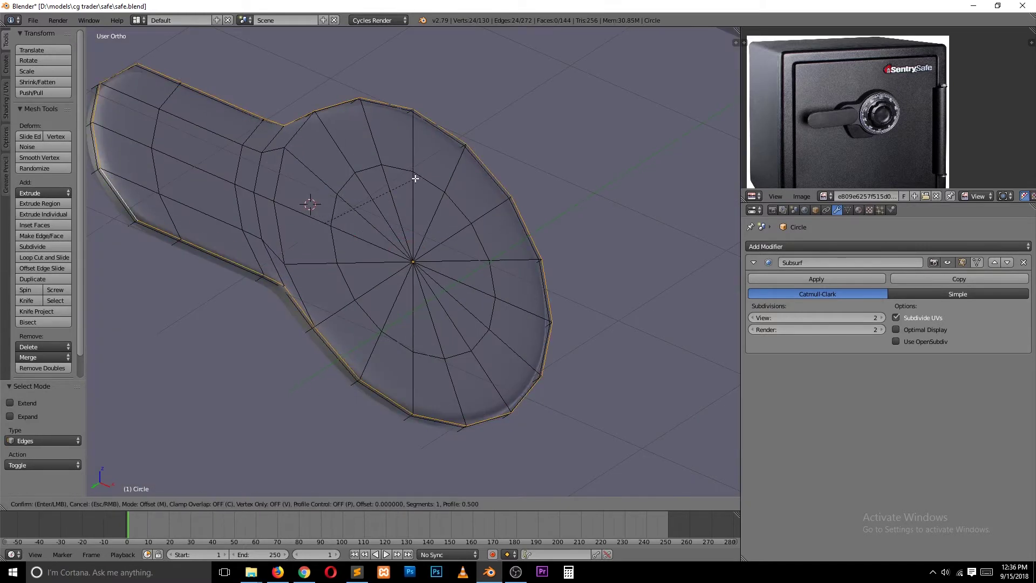
{"action": "key", "text": "Escape"}
{"action": "key", "text": "Tab"}
{"action": "key", "text": "Tab"}
{"action": "key", "text": "Tab"}
{"action": "key", "text": "ctrl+s"}
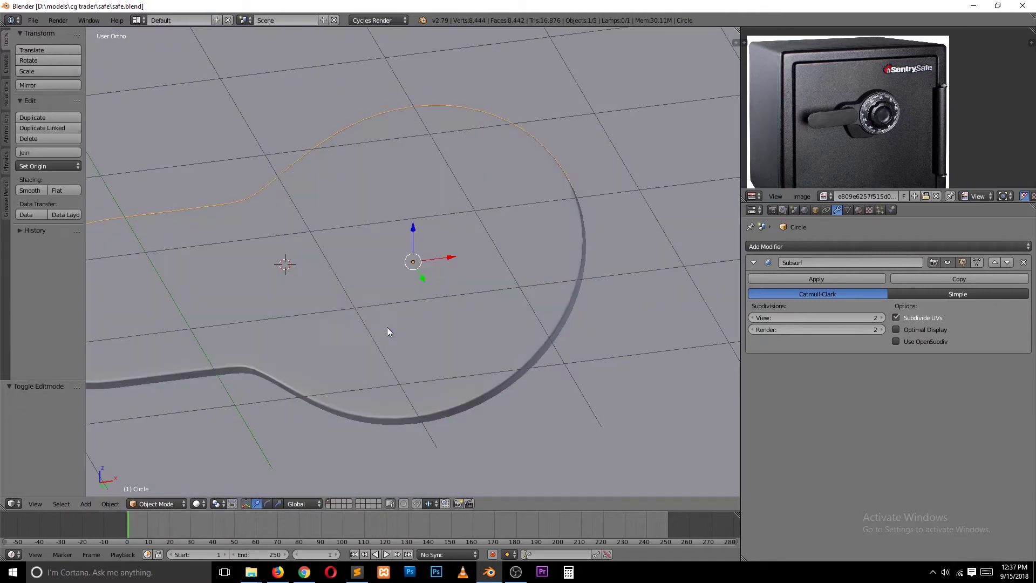
{"action": "key", "text": "Tab"}
{"action": "key", "text": "KP_1"}
Inset the plate's central disc faces and recess them along the Y axis
{"action": "key", "text": "ctrl+Tab"}
{"action": "left_click", "coordinate": [248, 278]}
{"action": "left_click", "coordinate": [421, 206], "text": "alt"}
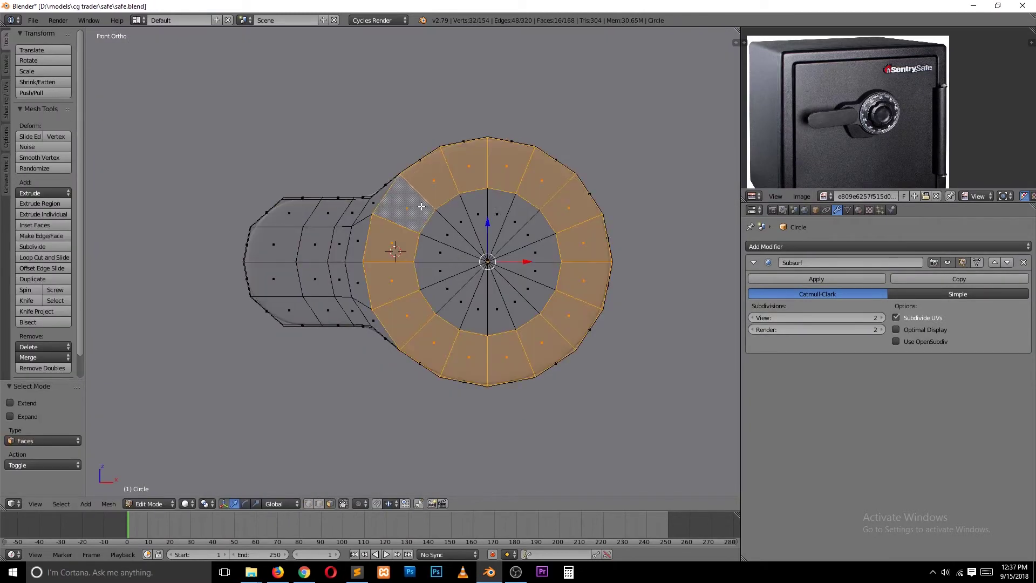
{"action": "key", "text": "ctrl+KP_Add"}
{"action": "left_click", "coordinate": [628, 239]}
{"action": "middle_click_drag", "start_coordinate": [628, 239], "coordinate": [540, 243]}
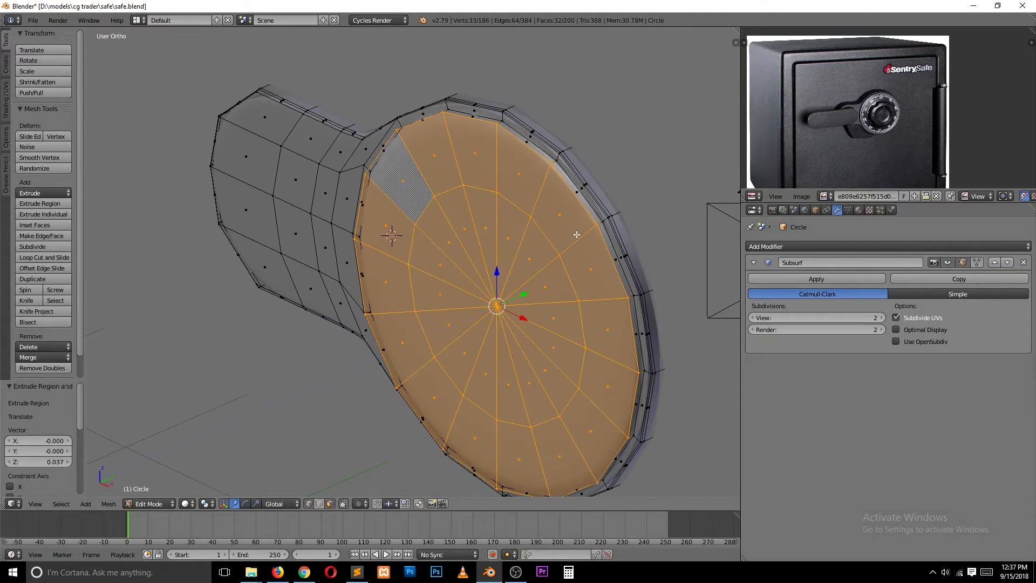
{"action": "key", "text": "g"}
{"action": "key", "text": "y"}
{"action": "left_click", "coordinate": [491, 308]}
Add a loop cut near the plate's rim and return to the front view
{"action": "mouse_move", "coordinate": [492, 308]}
{"action": "middle_mouse_down"}
{"action": "mouse_move", "coordinate": [430, 192]}
{"action": "mouse_move", "coordinate": [576, 209]}
{"action": "middle_mouse_up"}
{"action": "left_click", "coordinate": [430, 191], "text": "alt"}
{"action": "left_click", "coordinate": [412, 210]}
{"action": "key", "text": "Tab"}
{"action": "key", "text": "Tab"}
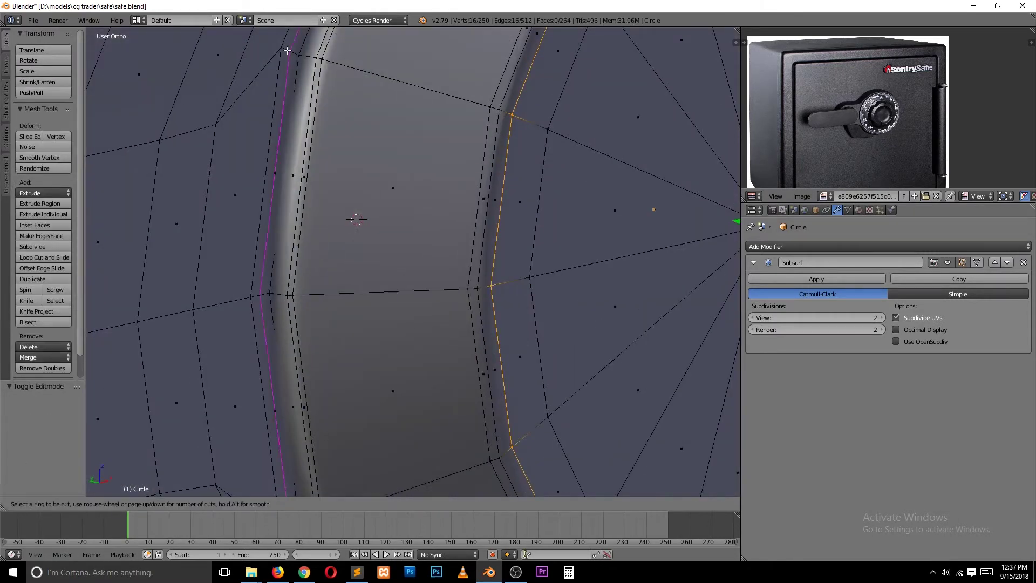
{"action": "key", "text": "Tab"}
{"action": "middle_click_drag", "start_coordinate": [404, 227], "coordinate": [384, 256]}
{"action": "key", "text": "KP_1"}
Snap the 3D cursor to the plate's centre and add a 16-vertex circle there
{"action": "right_click", "coordinate": [507, 259]}
{"action": "key", "text": "shift+s"}
{"action": "left_click", "coordinate": [507, 259]}
{"action": "key", "text": "shift+a"}
{"action": "left_click", "coordinate": [569, 265]}
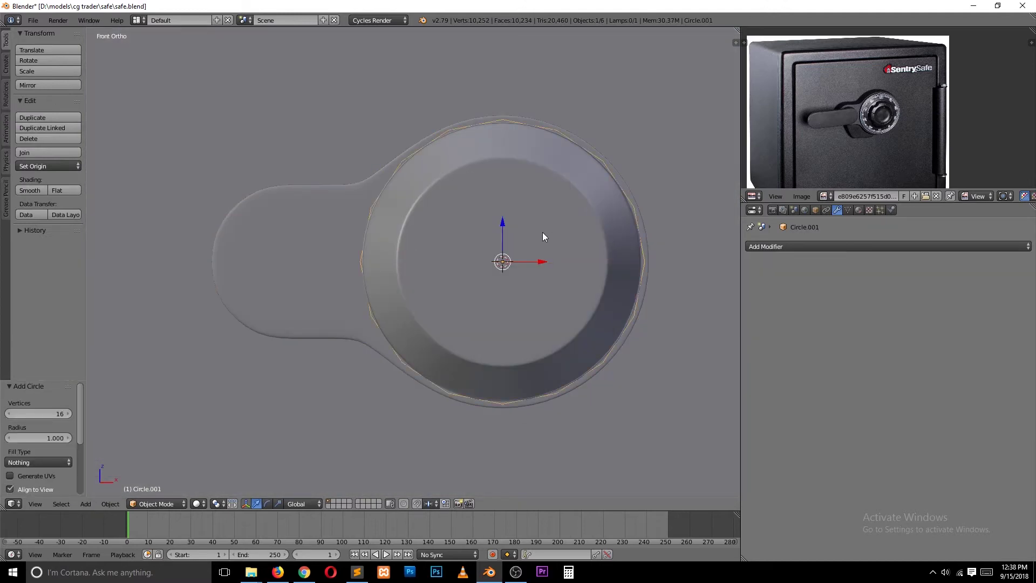
Extrude the 16-vertex circle inward and merge the inner ring into one centre vertex
{"action": "scroll", "coordinate": [610, 322], "scroll_direction": "up", "scroll_amount": 1}
{"action": "key", "text": "Tab"}
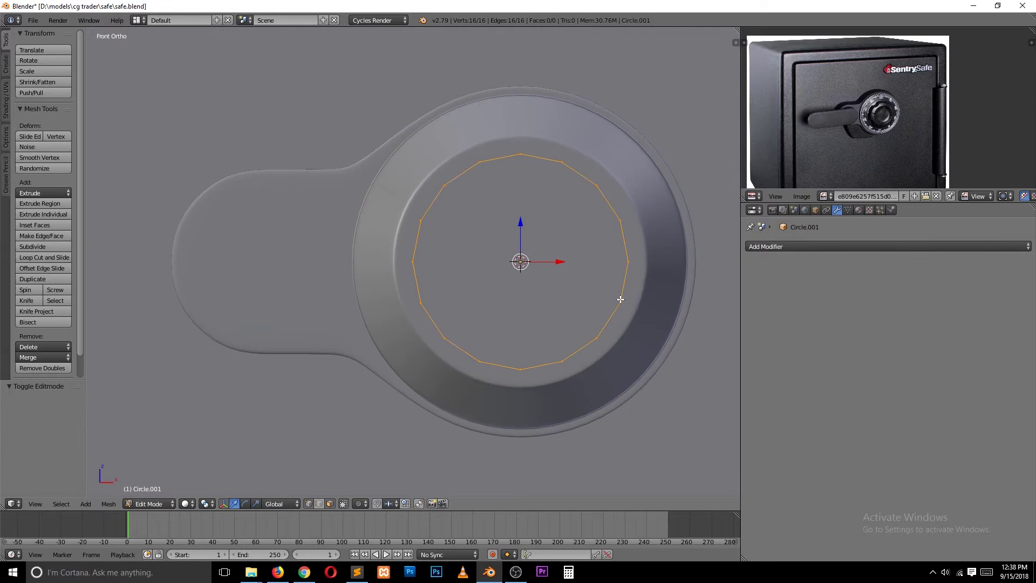
{"action": "key", "text": "e"}
{"action": "key", "text": "s"}
{"action": "key", "text": "alt+m"}
{"action": "left_click", "coordinate": [610, 278]}
{"action": "key", "text": "a"}
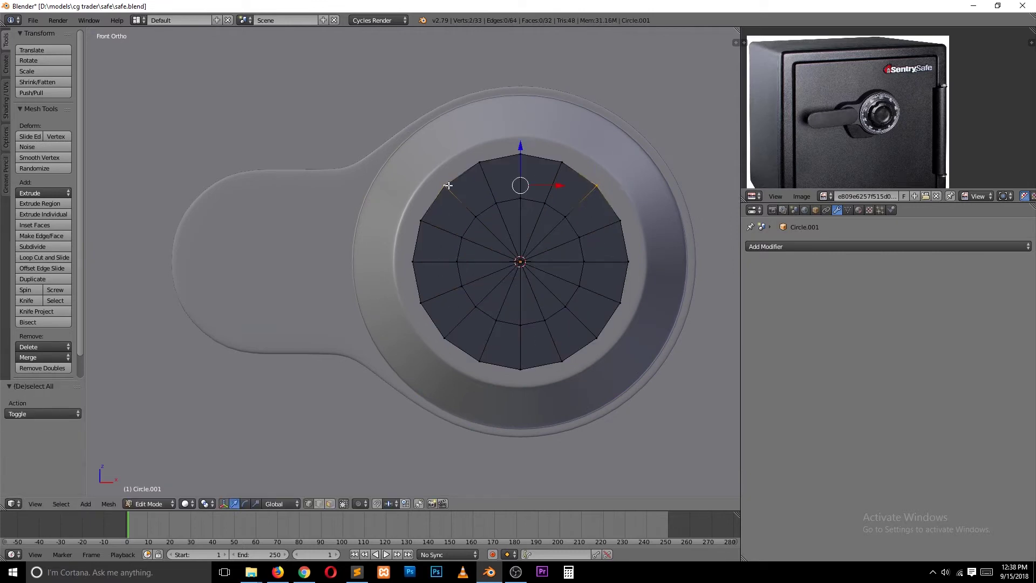
Bevel four rim vertices into notches and add a level-2 Subdivision Surface
{"action": "left_click", "coordinate": [610, 341]}
{"action": "key", "text": "ctrl+shift+b"}
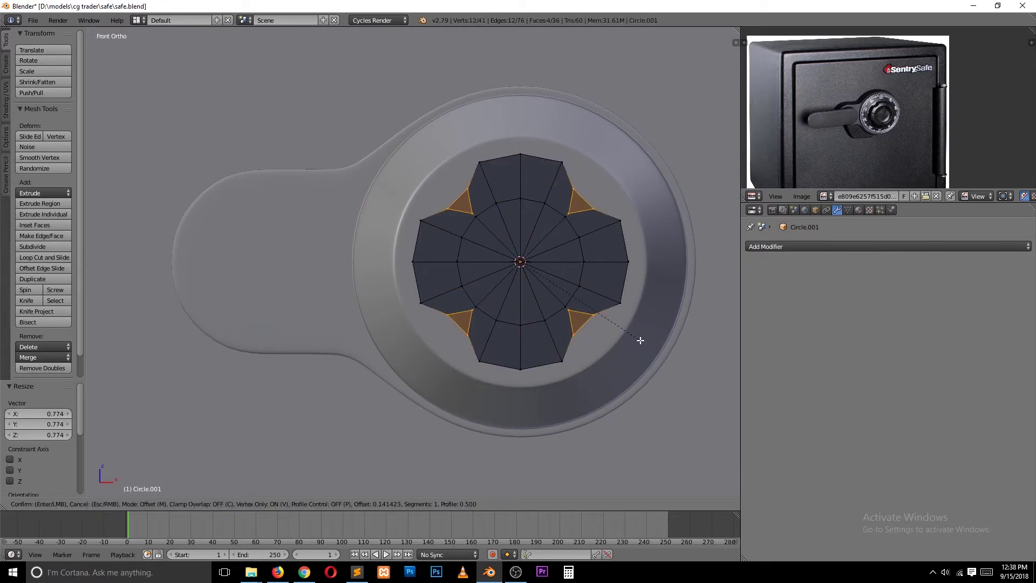
{"action": "left_click", "coordinate": [638, 339]}
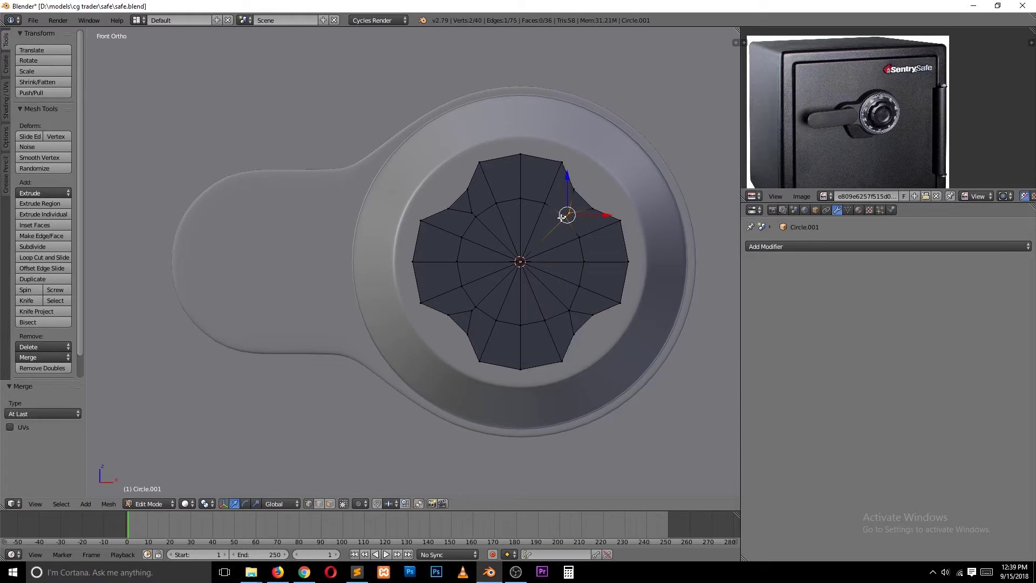
{"action": "key", "text": "ctrl+2"}
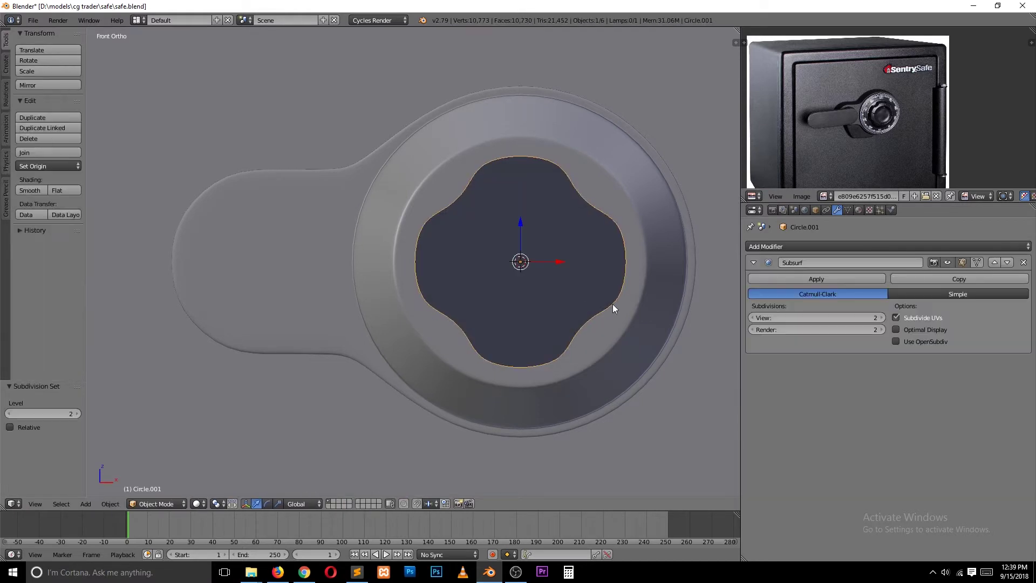
Extrude the whole knob outward to give it thickness
{"action": "middle_click_drag", "start_coordinate": [614, 305], "coordinate": [601, 278]}
{"action": "key", "text": "a"}
{"action": "key", "text": "e"}
{"action": "left_click", "coordinate": [599, 224]}
{"action": "middle_click_drag", "start_coordinate": [594, 240], "coordinate": [518, 277]}
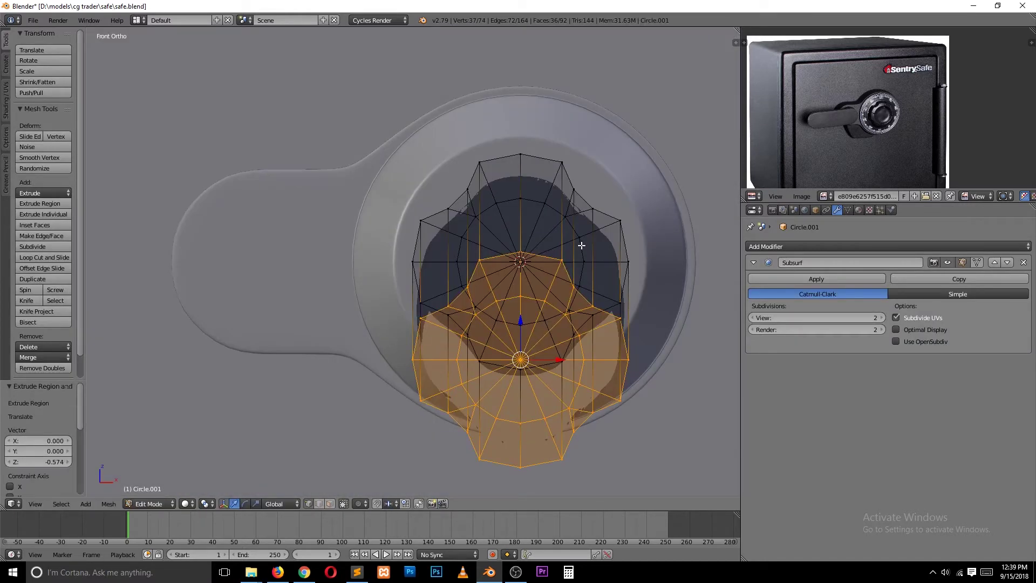
{"action": "key", "text": "Tab"}
{"action": "scroll", "coordinate": [517, 276], "scroll_direction": "up", "scroll_amount": 2}
Isolate the knob and bevel its front boundary edge loop into a rim
{"action": "key", "text": "Tab"}
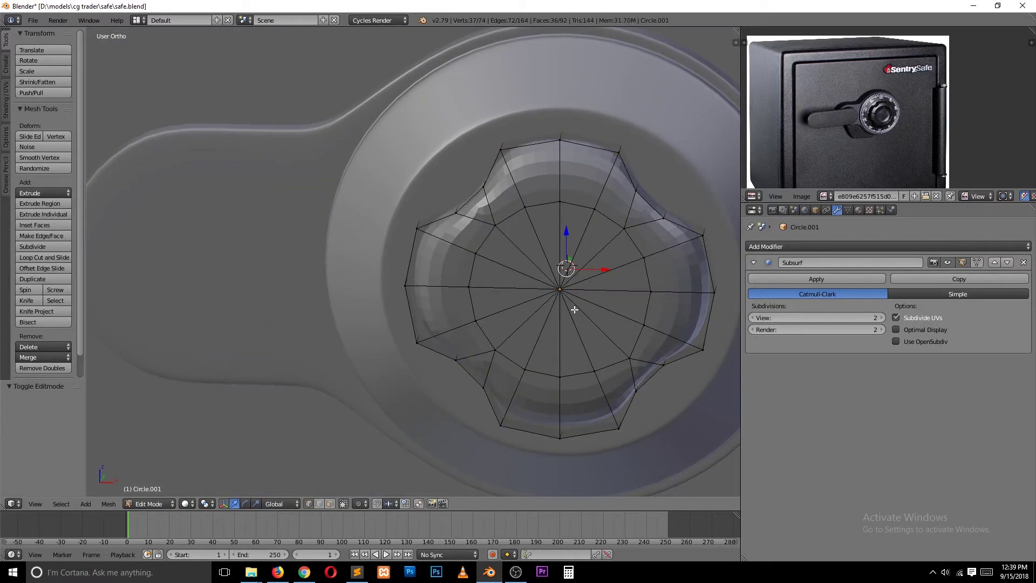
{"action": "left_click", "coordinate": [963, 262]}
{"action": "key", "text": "a"}
{"action": "key", "text": "KP_Divide"}
{"action": "mouse_move", "coordinate": [627, 297]}
{"action": "middle_mouse_down"}
{"action": "mouse_move", "coordinate": [372, 192]}
{"action": "mouse_move", "coordinate": [495, 248]}
{"action": "mouse_move", "coordinate": [546, 178]}
{"action": "mouse_move", "coordinate": [365, 303]}
{"action": "mouse_move", "coordinate": [520, 312]}
{"action": "middle_mouse_up"}
{"action": "key", "text": "a"}
{"action": "key", "text": "2"}
{"action": "right_click", "coordinate": [495, 248], "text": "alt"}
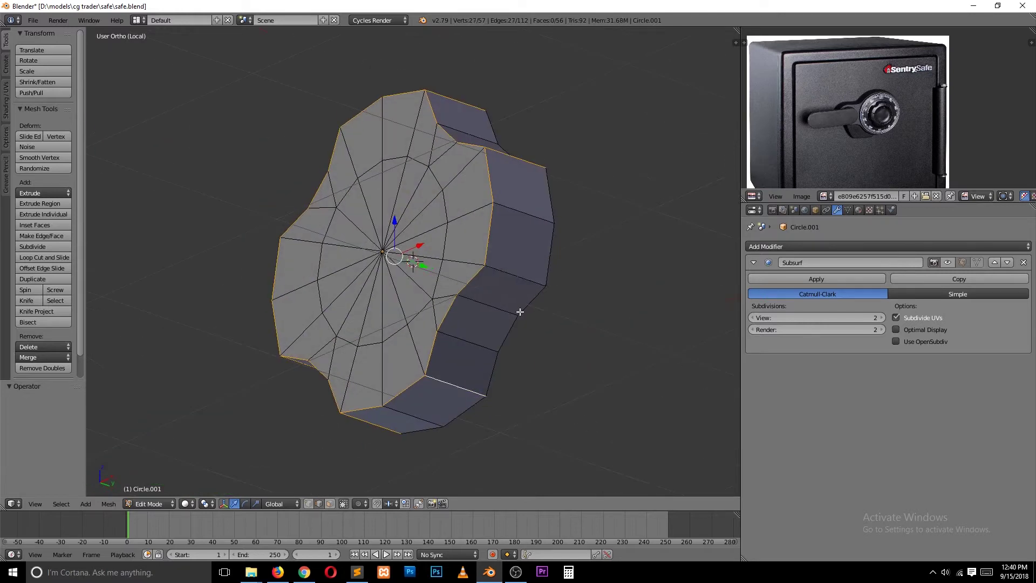
{"action": "left_click", "coordinate": [585, 307]}
Select the knob's inner centre faces and inset them
{"action": "key", "text": "ctrl+Tab"}
{"action": "left_click", "coordinate": [318, 267]}
{"action": "right_click", "coordinate": [383, 251]}
{"action": "key", "text": "ctrl+KP_Add"}
{"action": "key", "text": "ctrl+KP_Add"}
{"action": "key", "text": "KP_3"}
{"action": "key", "text": "KP_1"}
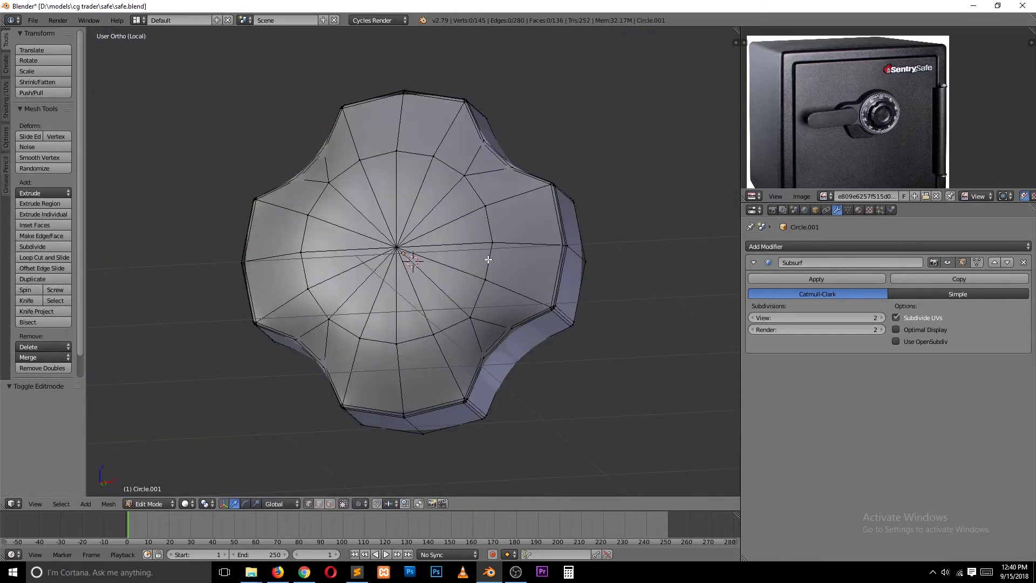
{"action": "right_click", "coordinate": [414, 264]}
{"action": "key", "text": "Escape"}
{"action": "key", "text": "ctrl+z"}
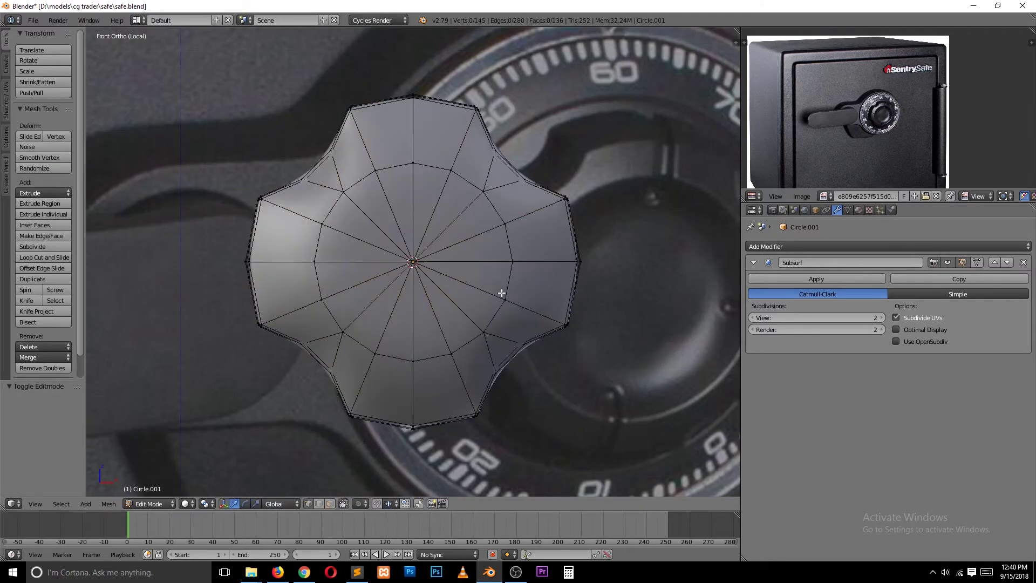
{"action": "key", "text": "ctrl+z"}
{"action": "middle_click_drag", "start_coordinate": [483, 280], "coordinate": [520, 230]}
{"action": "left_click", "coordinate": [457, 228]}
Bevel the edge loop near the knob's top rim
{"action": "key", "text": "2"}
{"action": "right_click", "coordinate": [344, 172], "text": "alt"}
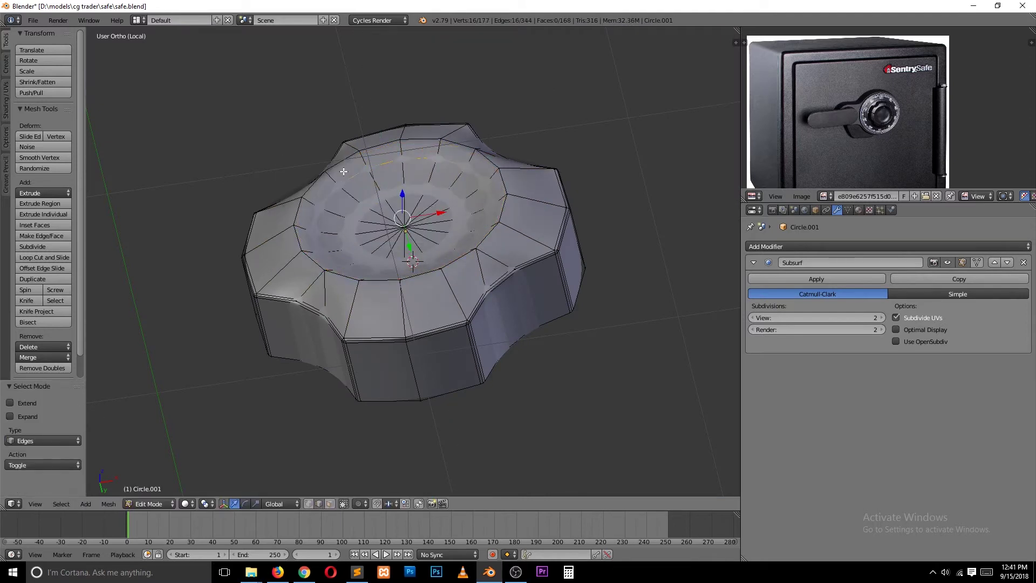
{"action": "key", "text": "ctrl+b"}
{"action": "left_click", "coordinate": [546, 228]}
Enlarge the selected loop and move it back along the knob's depth
{"action": "key", "text": "Tab"}
{"action": "key", "text": "KP_1"}
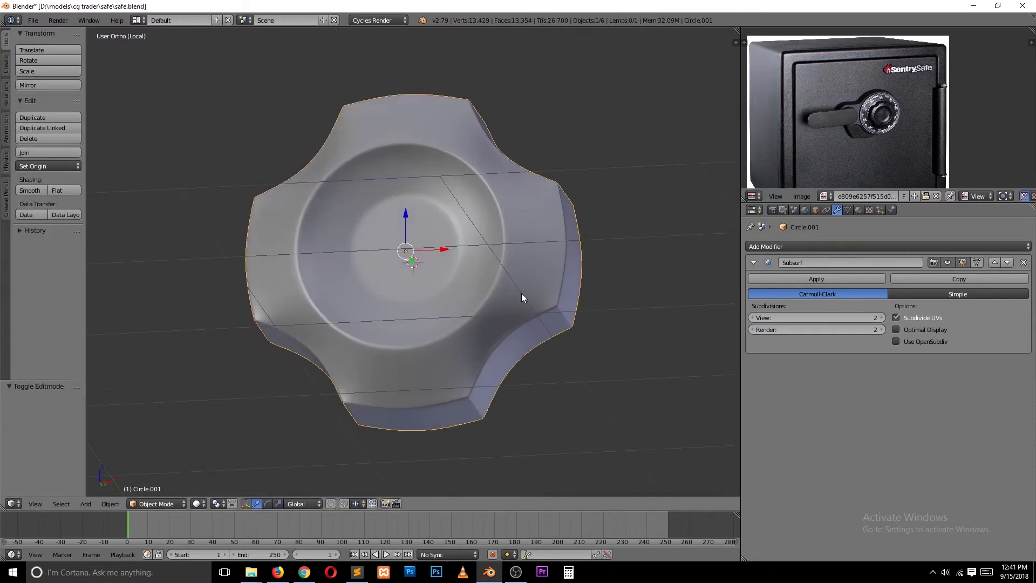
{"action": "key", "text": "Tab"}
{"action": "key", "text": "s"}
{"action": "left_click", "coordinate": [502, 262]}
{"action": "key", "text": "KP_3"}
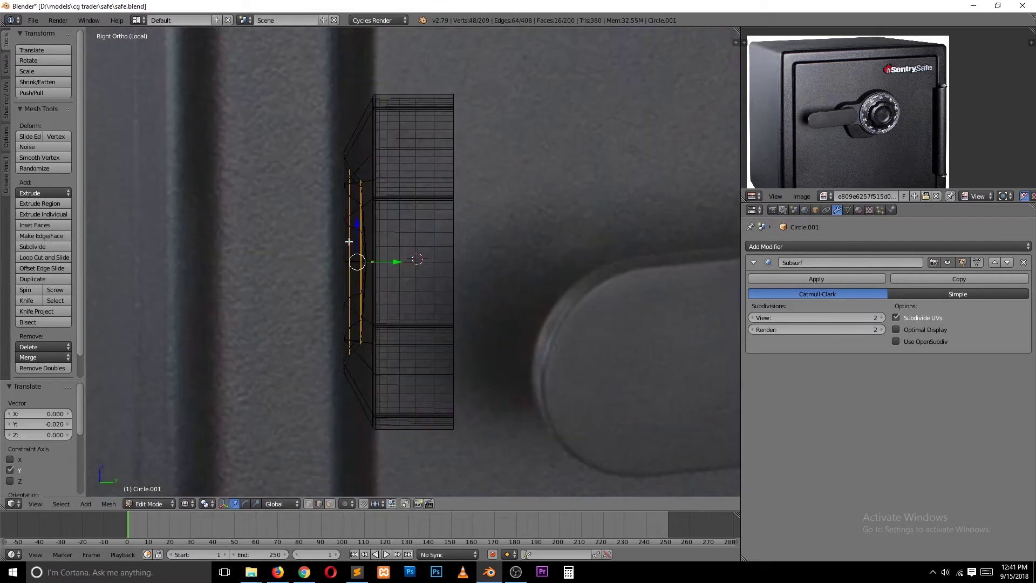
{"action": "left_click", "coordinate": [392, 264]}
Try a bevel on the lobe edges, then cancel it
{"action": "key", "text": "Tab"}
{"action": "key", "text": "KP_1"}
{"action": "key", "text": "Tab"}
{"action": "middle_click_drag", "start_coordinate": [392, 264], "coordinate": [543, 252]}
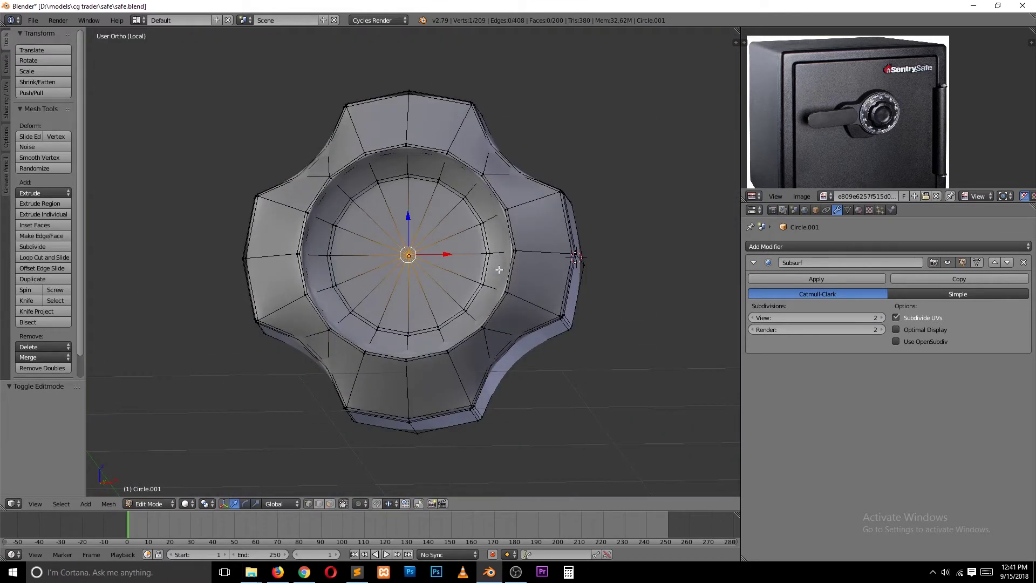
{"action": "key", "text": "2"}
{"action": "key", "text": "KP_1"}
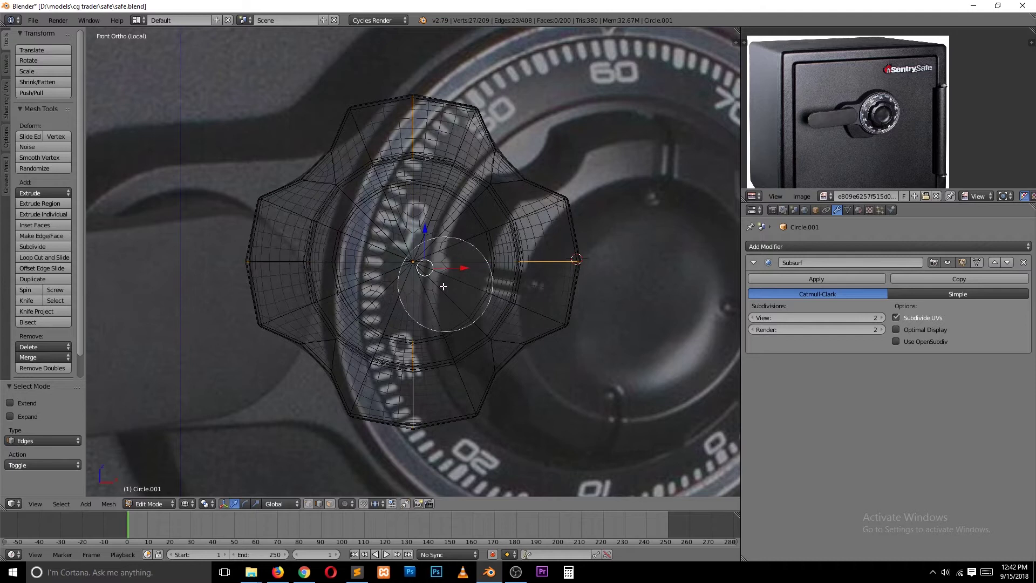
{"action": "middle_click_drag", "start_coordinate": [425, 387], "coordinate": [378, 233]}
{"action": "scroll", "coordinate": [378, 234], "scroll_direction": "up", "scroll_amount": 2}
{"action": "key", "text": "ctrl+b"}
{"action": "key", "text": "Escape"}
Refine the lobe edge selection in wireframe, removing stray vertices and edges
{"action": "key", "text": "z"}
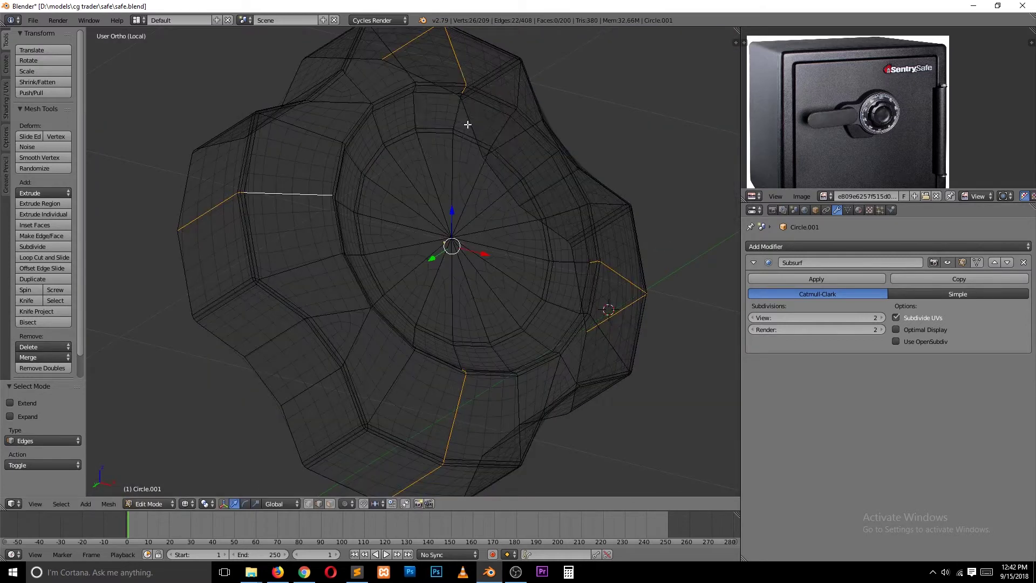
{"action": "middle_click", "coordinate": [459, 131]}
{"action": "key", "text": "Escape"}
{"action": "key", "text": "z"}
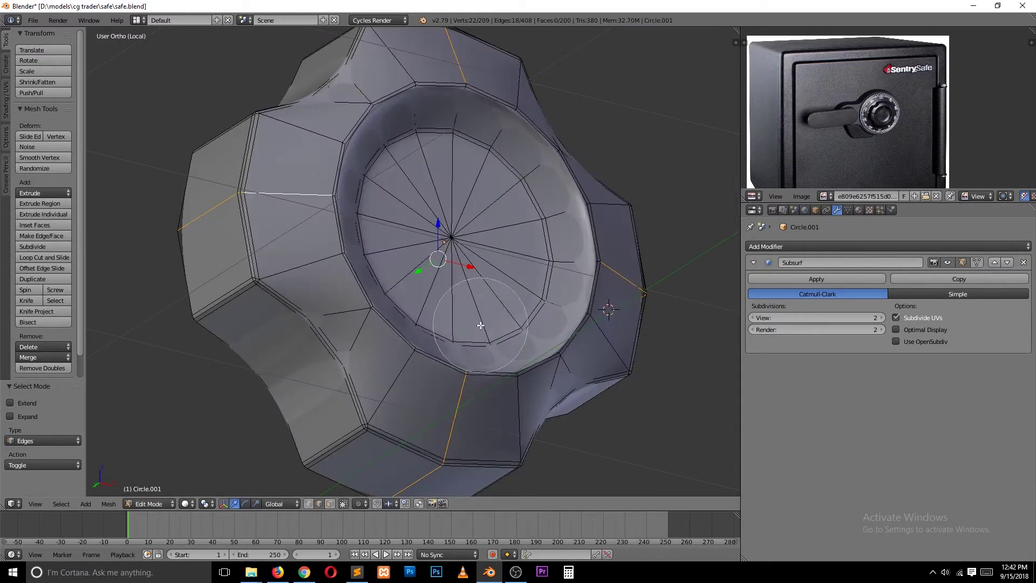
{"action": "middle_click", "coordinate": [481, 326]}
{"action": "key", "text": "Escape"}
{"action": "key", "text": "z"}
In face select mode, box-select the thin centre strip of each of the four lobes
{"action": "key", "text": "z"}
{"action": "key", "text": "b"}
{"action": "key", "text": "Escape"}
{"action": "key", "text": "ctrl+Tab"}
{"action": "left_click", "coordinate": [503, 326]}
{"action": "key", "text": "KP_1"}
{"action": "key", "text": "z"}
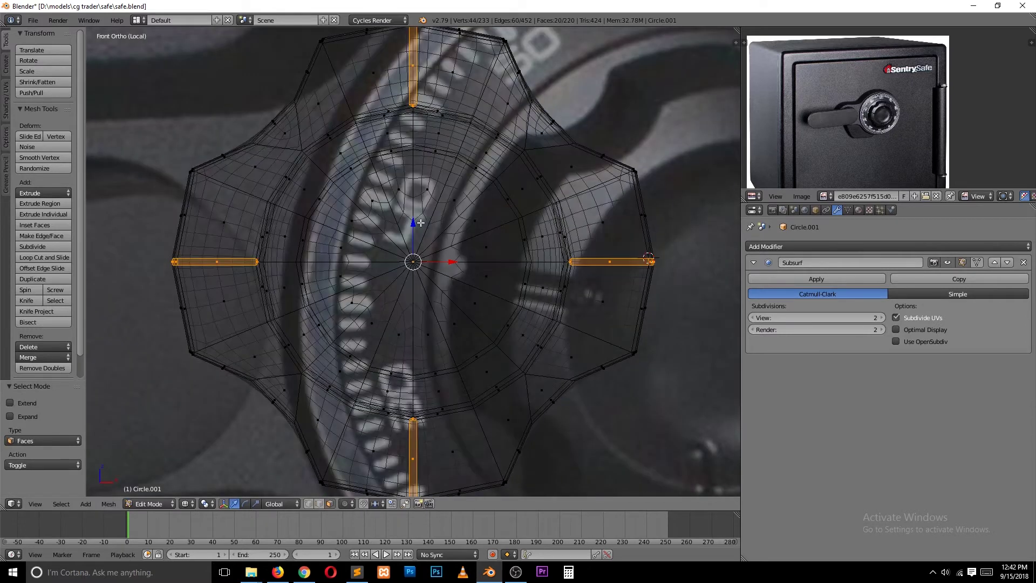
{"action": "key", "text": "Escape"}
{"action": "key", "text": "z"}
{"action": "middle_click_drag", "start_coordinate": [432, 388], "coordinate": [607, 249]}
Extrude the lobe strip faces inward along their normals to form grooves
{"action": "key", "text": "Tab"}
From a side view in wireframe, box-select the stray back-side geometry for deletion
{"action": "key", "text": "Tab"}
{"action": "key", "text": "e"}
{"action": "left_click", "coordinate": [590, 255]}
{"action": "key", "text": "KP_1"}
{"action": "key", "text": "Tab"}
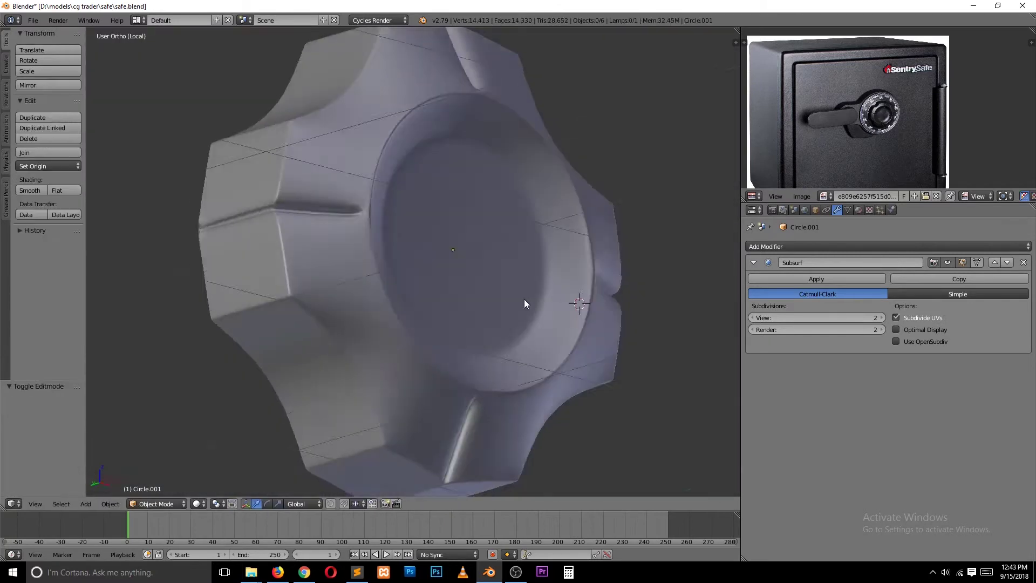
{"action": "key", "text": "Tab"}
{"action": "key", "text": "KP_3"}
{"action": "key", "text": "z"}
{"action": "key", "text": "a"}
{"action": "key", "text": "b"}
{"action": "left_click_drag", "start_coordinate": [436, 113], "coordinate": [488, 414]}
Delete the knob's back geometry and slide a groove edge loop along the rim
{"action": "key", "text": "x"}
{"action": "left_click", "coordinate": [578, 231]}
{"action": "key", "text": "Tab"}
{"action": "key", "text": "z"}
{"action": "middle_click_drag", "start_coordinate": [578, 231], "coordinate": [519, 237]}
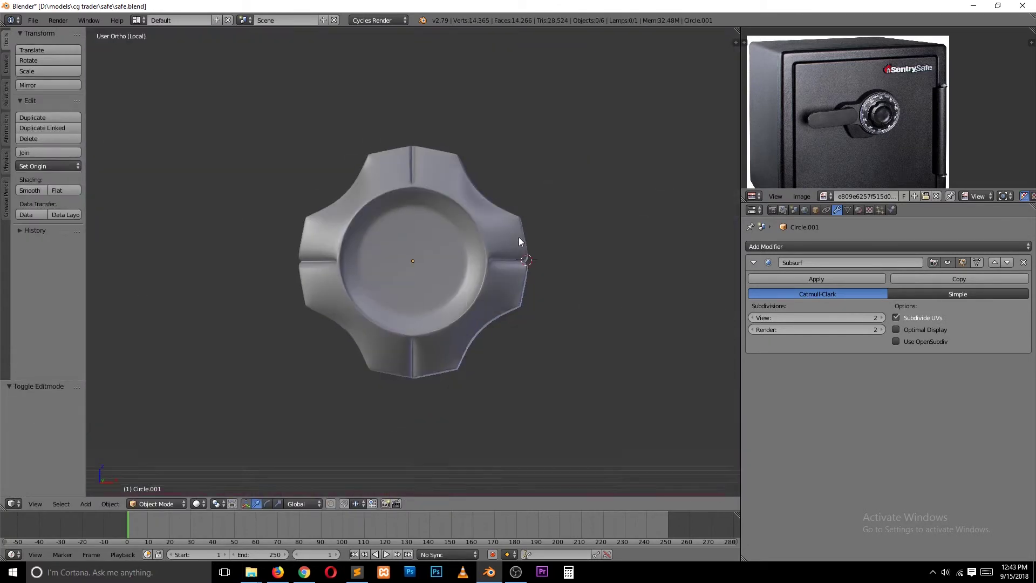
{"action": "scroll", "coordinate": [519, 237], "scroll_direction": "up", "scroll_amount": 3}
{"action": "key", "text": "KP_1"}
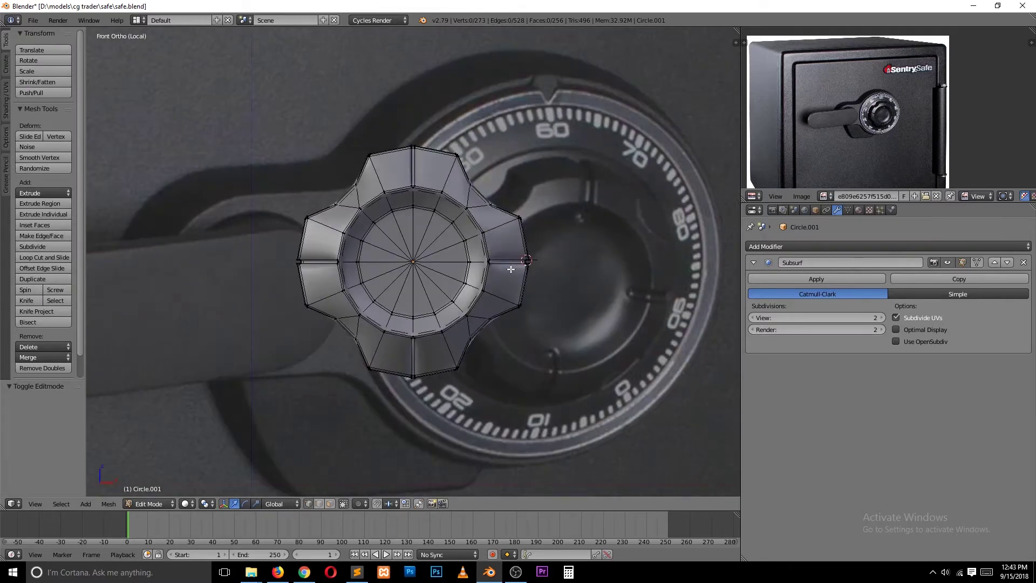
{"action": "scroll", "coordinate": [496, 265], "scroll_direction": "up", "scroll_amount": 3}
{"action": "middle_click_drag", "start_coordinate": [513, 270], "coordinate": [629, 274]}
{"action": "scroll", "coordinate": [629, 274], "scroll_direction": "up", "scroll_amount": 4}
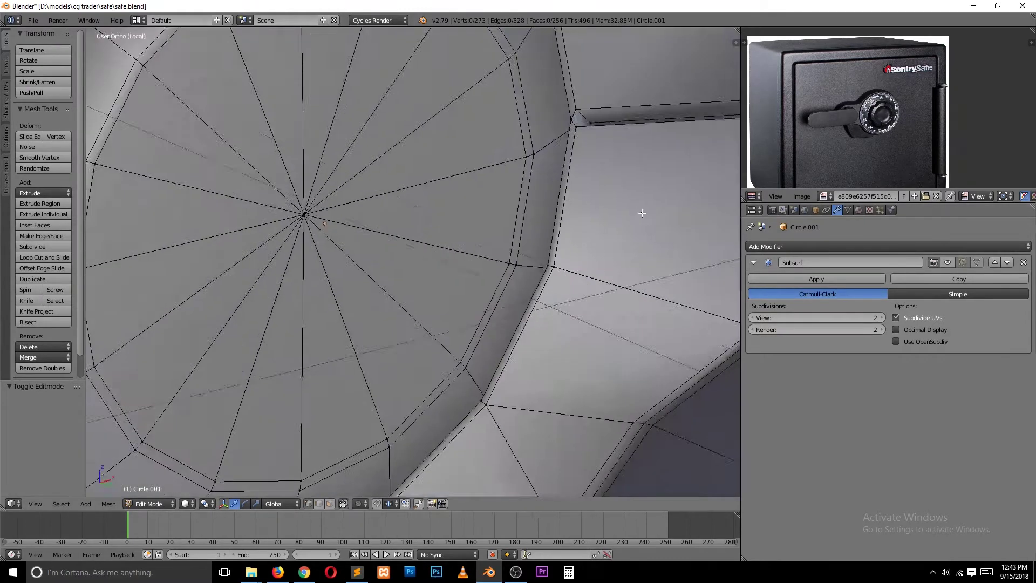
{"action": "middle_click_drag", "start_coordinate": [644, 213], "coordinate": [578, 174]}
{"action": "left_click", "coordinate": [717, 180]}
Check the smoothed knob from the front, then return to edit mode
{"action": "scroll", "coordinate": [717, 181], "scroll_direction": "down", "scroll_amount": 5}
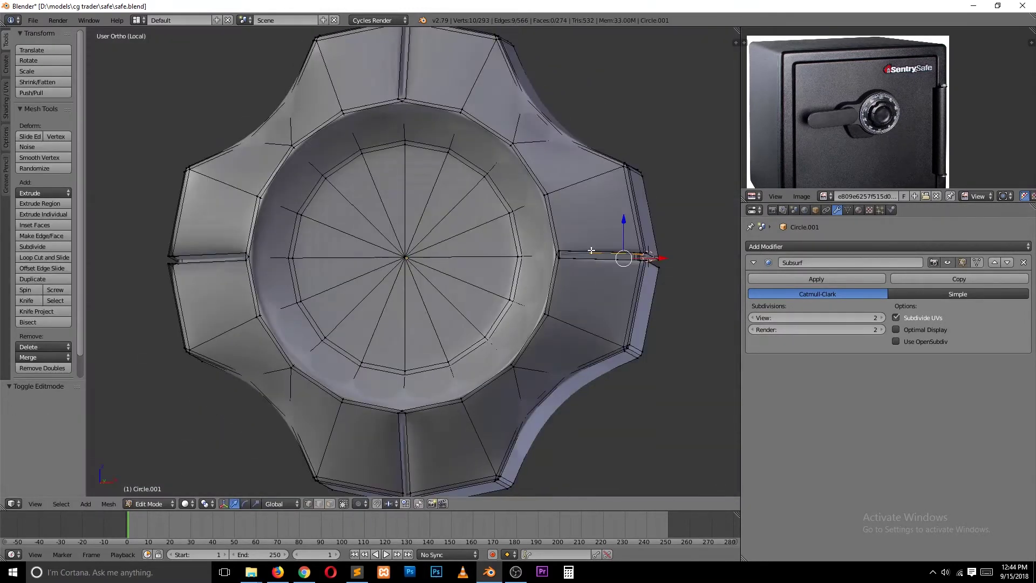
{"action": "key", "text": "Tab"}
{"action": "key", "text": "KP_1"}
{"action": "scroll", "coordinate": [584, 276], "scroll_direction": "up", "scroll_amount": 4}
{"action": "key", "text": "Tab"}
{"action": "scroll", "coordinate": [583, 298], "scroll_direction": "down", "scroll_amount": 4}
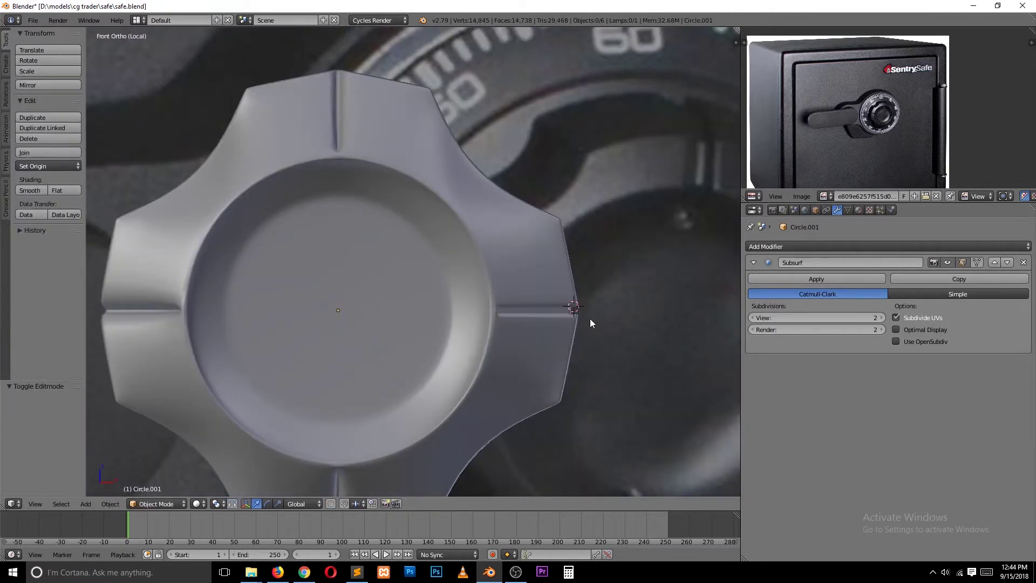
{"action": "middle_click_drag", "start_coordinate": [590, 319], "coordinate": [313, 203]}
Select the groove faces and narrow them by scaling along Z
{"action": "key", "text": "a"}
{"action": "scroll", "coordinate": [294, 201], "scroll_direction": "up", "scroll_amount": 5}
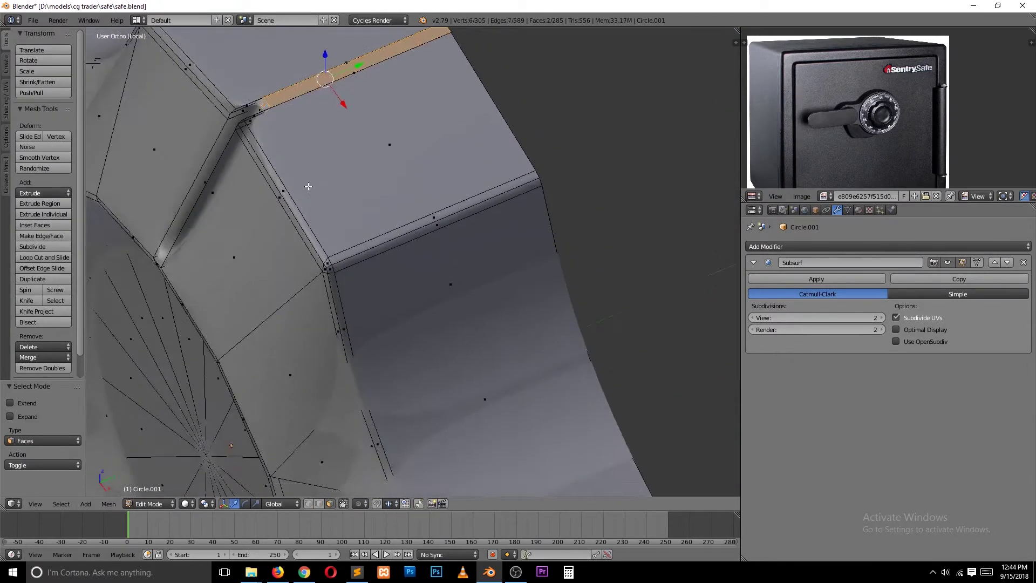
{"action": "scroll", "coordinate": [344, 82], "scroll_direction": "down", "scroll_amount": 3}
{"action": "scroll", "coordinate": [328, 219], "scroll_direction": "down", "scroll_amount": 2}
{"action": "scroll", "coordinate": [389, 269], "scroll_direction": "up", "scroll_amount": 5}
{"action": "right_click", "coordinate": [388, 268], "text": "shift"}
{"action": "scroll", "coordinate": [388, 268], "scroll_direction": "up", "scroll_amount": 3}
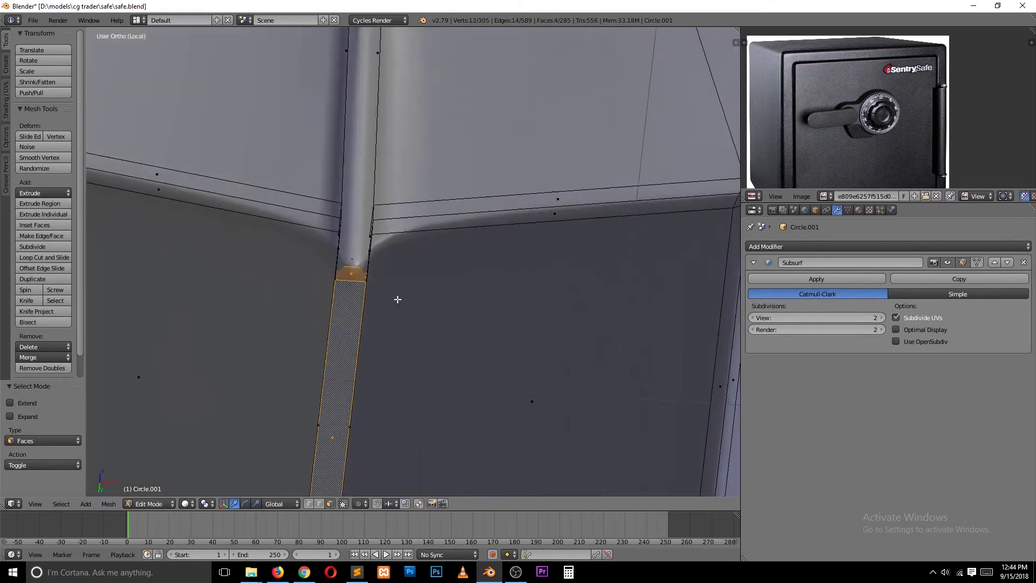
{"action": "scroll", "coordinate": [398, 296], "scroll_direction": "down", "scroll_amount": 5}
{"action": "middle_click_drag", "start_coordinate": [398, 296], "coordinate": [429, 193]}
{"action": "scroll", "coordinate": [429, 193], "scroll_direction": "up", "scroll_amount": 4}
{"action": "key", "text": "s"}
{"action": "key", "text": "z"}
{"action": "left_click", "coordinate": [429, 192]}
Add a loop cut around the knob's inner rim and slide it toward the edge
{"action": "key", "text": "ctrl+r"}
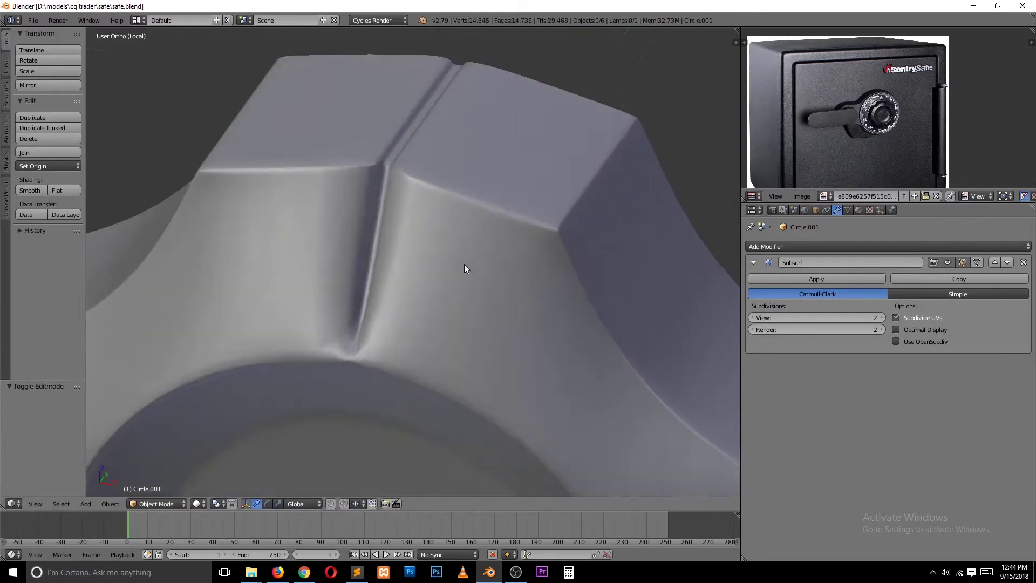
{"action": "left_click", "coordinate": [370, 409]}
{"action": "middle_click_drag", "start_coordinate": [398, 289], "coordinate": [311, 271]}
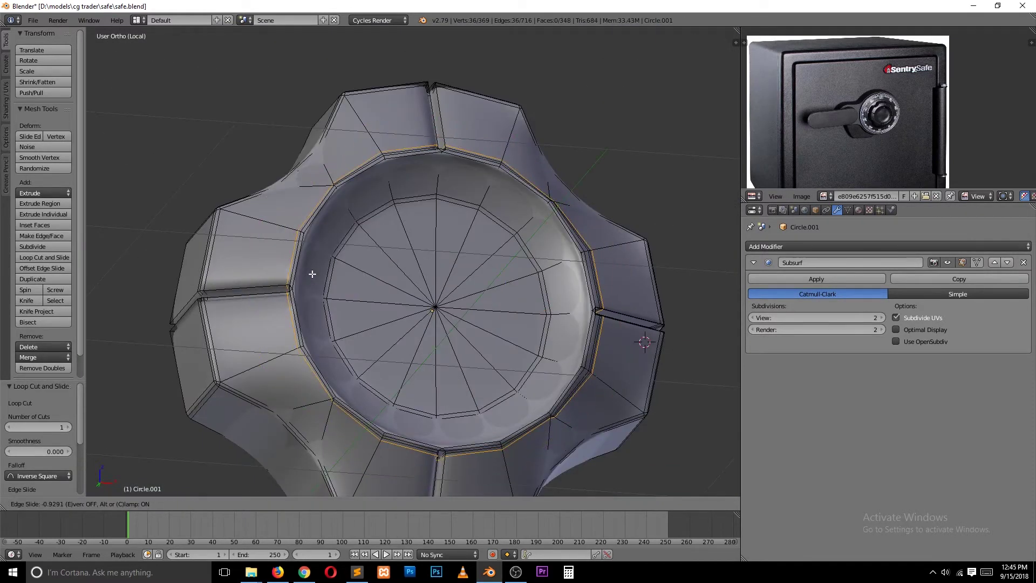
{"action": "left_click", "coordinate": [312, 274]}
Toggle between edit and object mode to inspect the smoothed, finished knob
{"action": "key", "text": "Tab"}
{"action": "key", "text": "Tab"}
{"action": "scroll", "coordinate": [479, 303], "scroll_direction": "up", "scroll_amount": 5}
{"action": "scroll", "coordinate": [266, 308], "scroll_direction": "down", "scroll_amount": 5}
{"action": "key", "text": "Tab"}
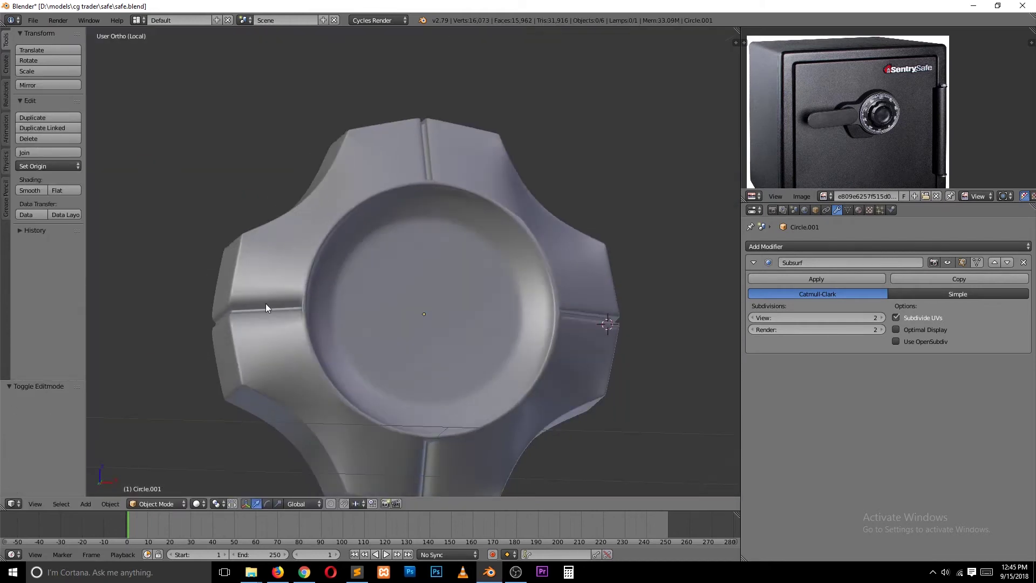
{"action": "key", "text": "Tab"}
{"action": "scroll", "coordinate": [266, 308], "scroll_direction": "up", "scroll_amount": 5}
{"action": "key", "text": "Tab"}
{"action": "scroll", "coordinate": [174, 254], "scroll_direction": "down", "scroll_amount": 5}
{"action": "middle_click_drag", "start_coordinate": [174, 255], "coordinate": [447, 367]}
{"action": "key", "text": "Tab"}
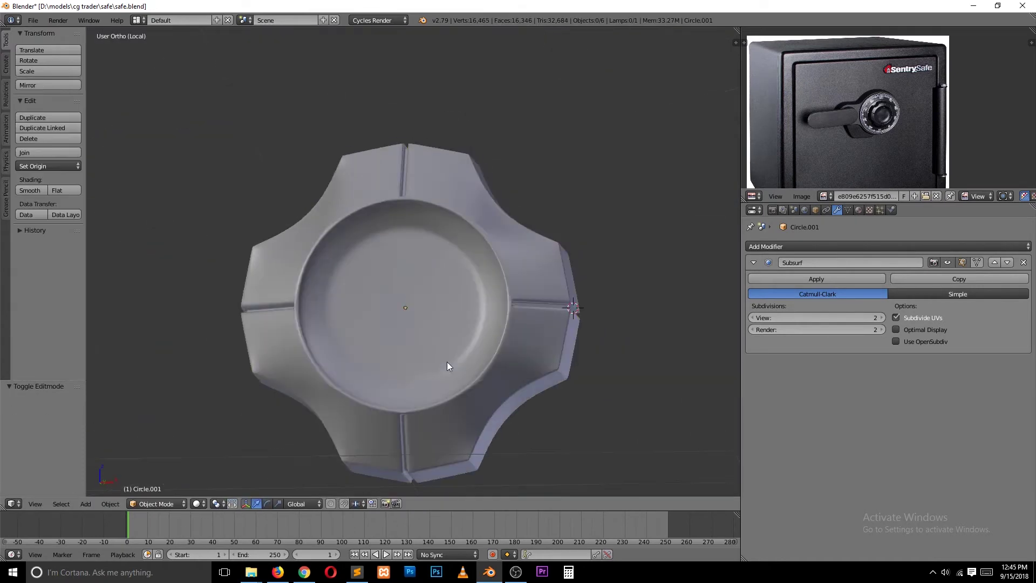
Exit Local View, then duplicate the dial plate and scale the copy along Y
{"action": "key", "text": "KP_Divide"}
{"action": "key", "text": "KP_1"}
{"action": "key", "text": "a"}
{"action": "key", "text": "KP_3"}
{"action": "right_click", "coordinate": [396, 258]}
{"action": "key", "text": "shift+d"}
{"action": "key", "text": "s"}
{"action": "key", "text": "y"}
{"action": "key", "text": "KP_1"}
Select the dial plate's handle arm and scale its end along Y in top wireframe view
{"action": "right_click", "coordinate": [407, 281]}
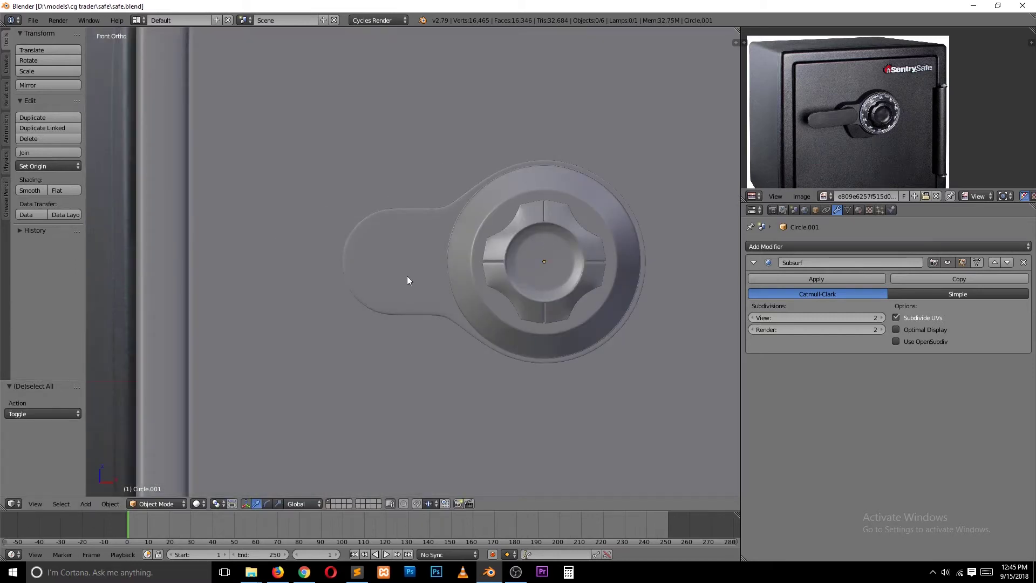
{"action": "key", "text": "Tab"}
{"action": "key", "text": "z"}
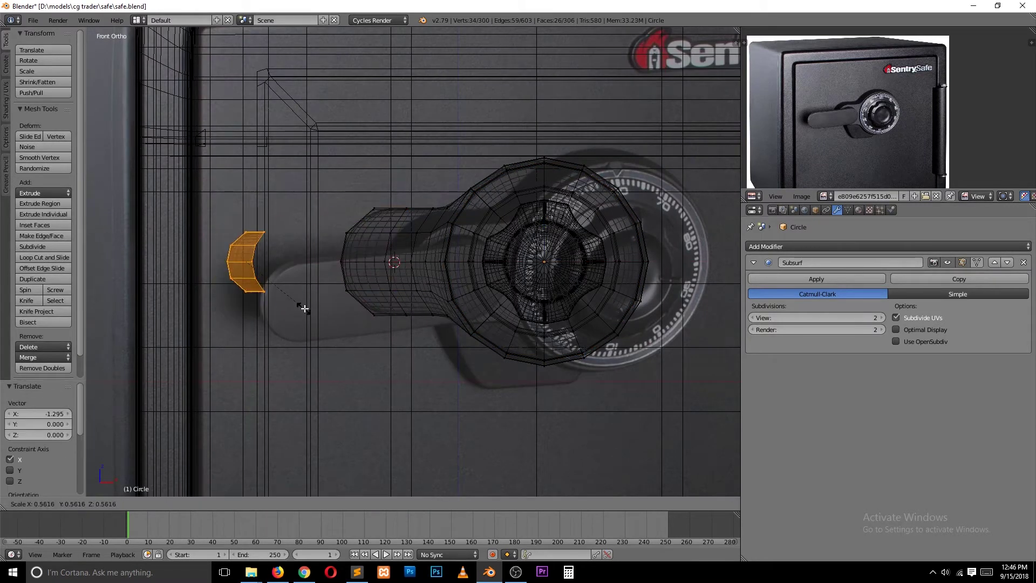
{"action": "key", "text": "l"}
{"action": "key", "text": "KP_7"}
{"action": "key", "text": "s"}
{"action": "key", "text": "y"}
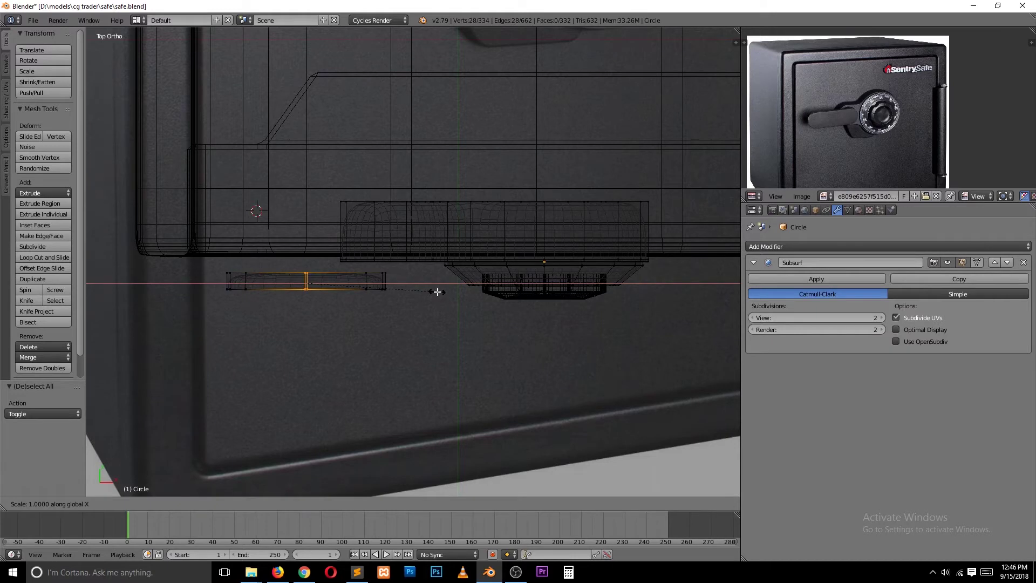
Remove doubles on the handle, shrink its end piece, and save the file
{"action": "left_click", "coordinate": [435, 330]}
{"action": "key", "text": "a"}
{"action": "key", "text": "KP_1"}
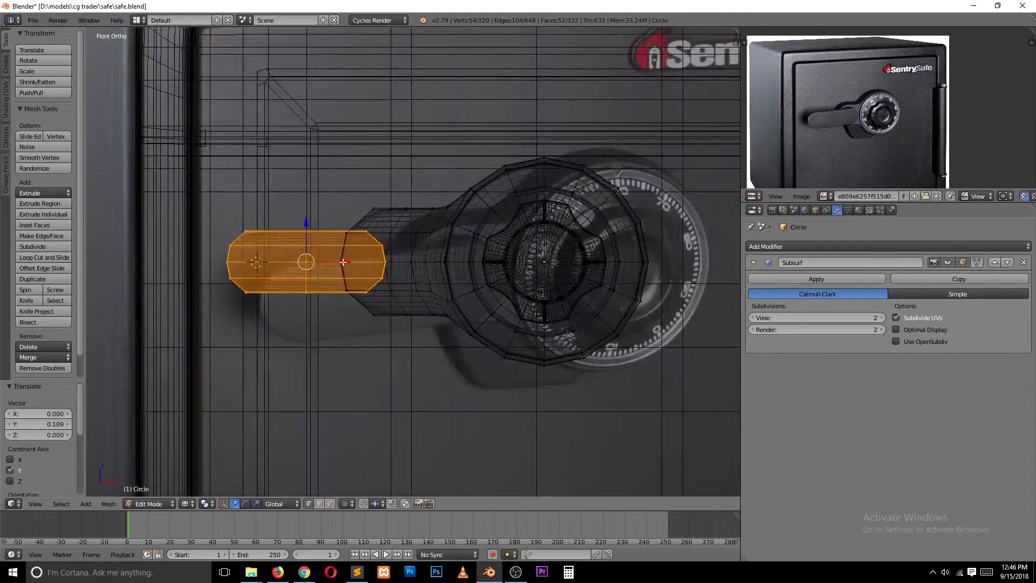
{"action": "key", "text": "z"}
{"action": "key", "text": "Tab"}
{"action": "key", "text": "Tab"}
{"action": "key", "text": "Tab"}
{"action": "key", "text": "Tab"}
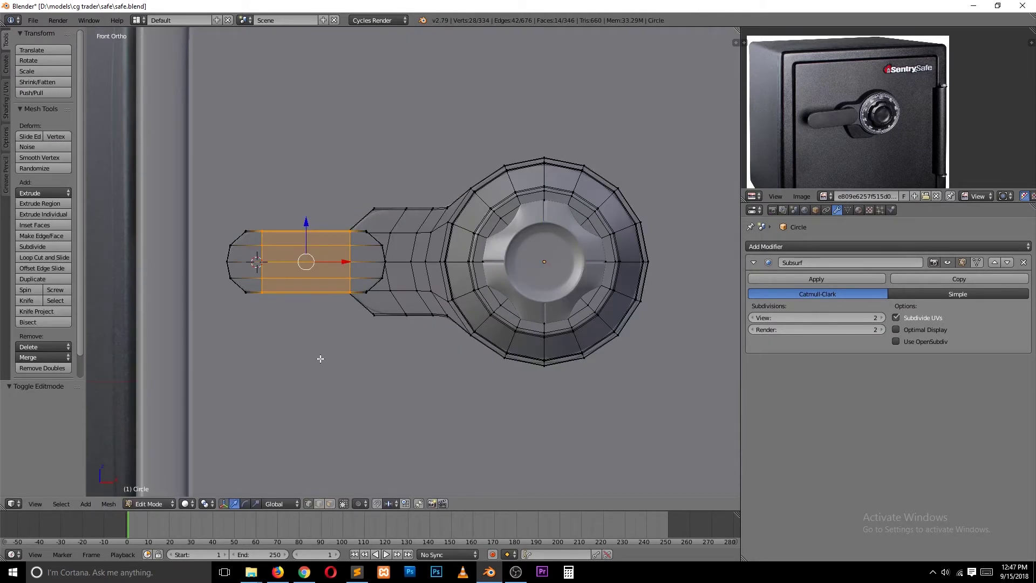
{"action": "left_click", "coordinate": [314, 363]}
{"action": "mouse_move", "coordinate": [400, 350]}
{"action": "middle_mouse_down"}
{"action": "mouse_move", "coordinate": [492, 398]}
{"action": "mouse_move", "coordinate": [401, 366]}
{"action": "middle_mouse_up"}
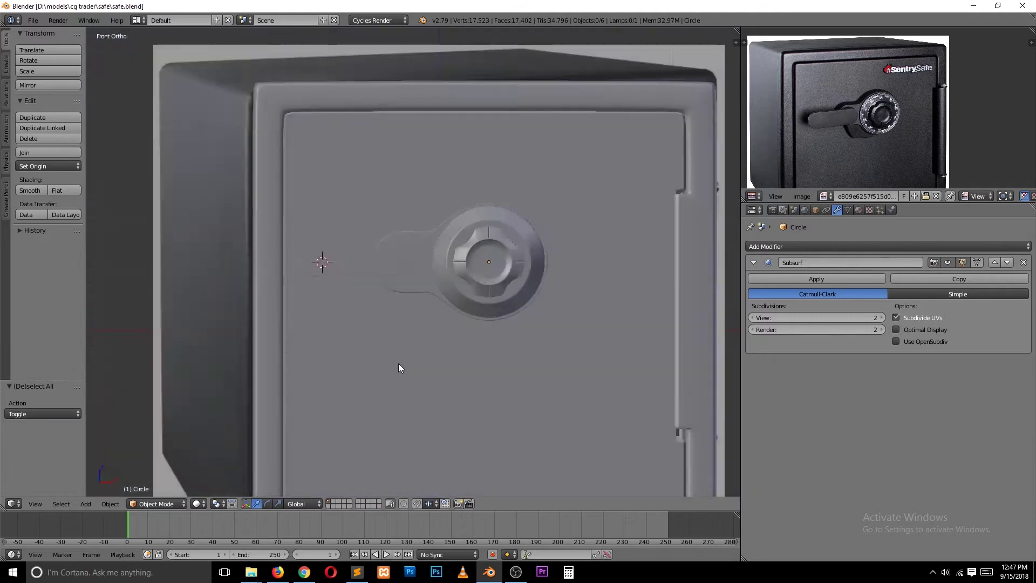
{"action": "key", "text": "KP_1"}
{"action": "key", "text": "Tab"}
{"action": "scroll", "coordinate": [384, 327], "scroll_direction": "down", "scroll_amount": 4}
{"action": "key", "text": "ctrl+s"}
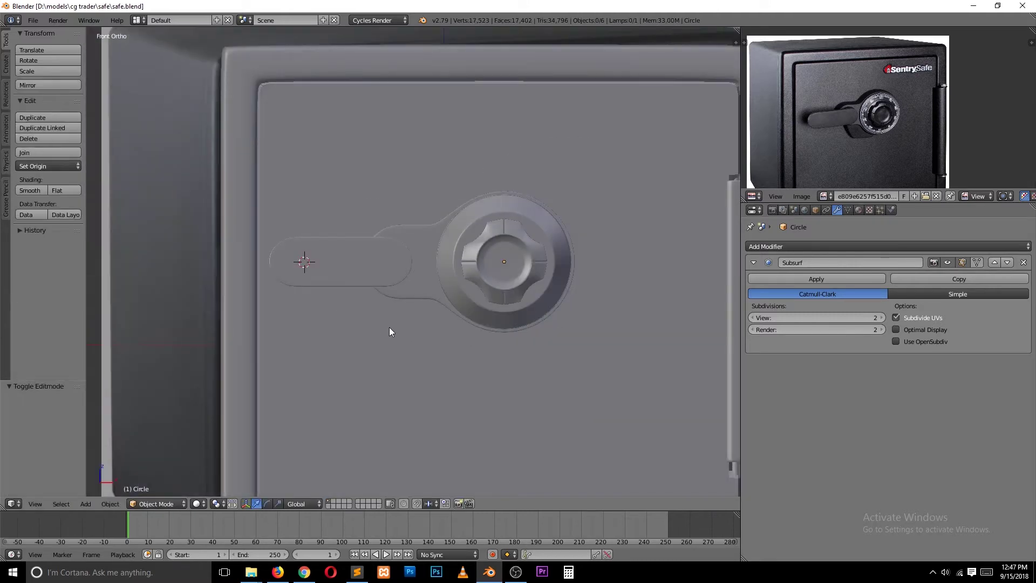
Delete the unneeded object and select the door with its handle
{"action": "middle_click_drag", "start_coordinate": [430, 277], "coordinate": [481, 202]}
{"action": "scroll", "coordinate": [452, 305], "scroll_direction": "down", "scroll_amount": 5}
{"action": "key", "text": "x"}
{"action": "left_click", "coordinate": [452, 306]}
{"action": "key", "text": "KP_1"}
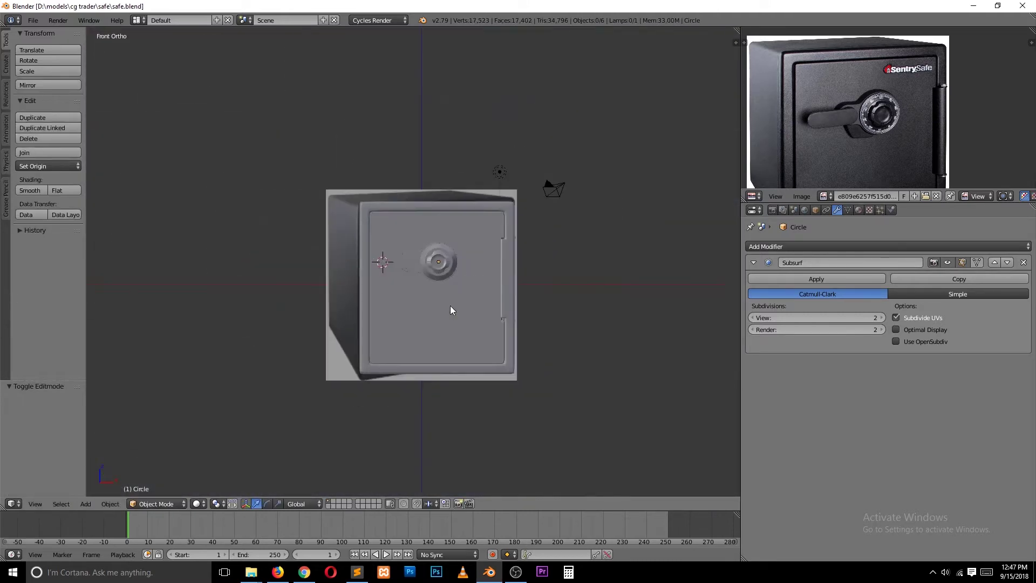
{"action": "middle_click_drag", "start_coordinate": [451, 306], "coordinate": [488, 348]}
{"action": "key", "text": "a"}
{"action": "right_click", "coordinate": [441, 247]}
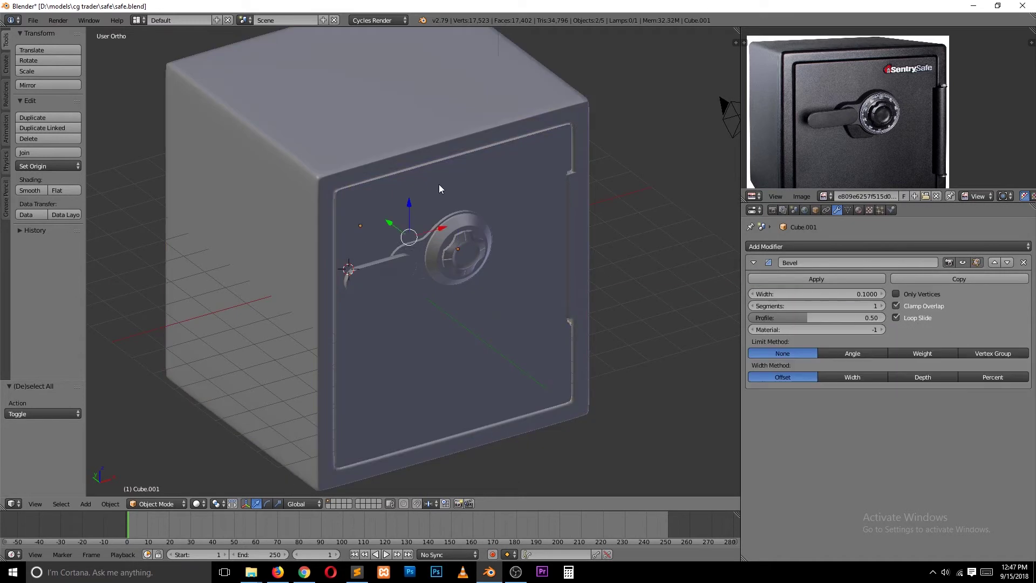
Save, then select the whole door mesh and make its normals consistent
{"action": "key", "text": "Tab"}
{"action": "key", "text": "Tab"}
{"action": "scroll", "coordinate": [392, 277], "scroll_direction": "up", "scroll_amount": 5}
{"action": "key", "text": "Tab"}
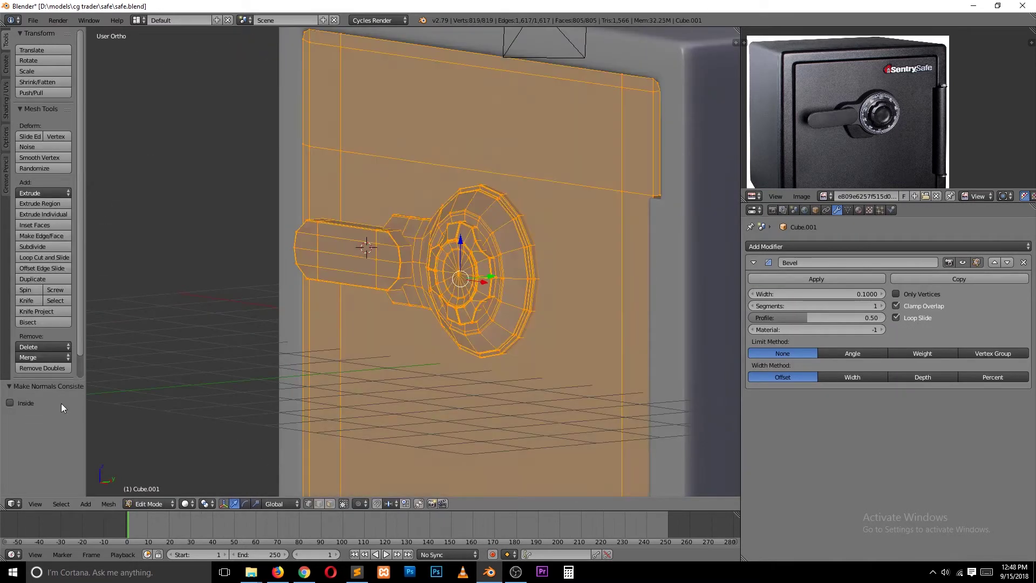
{"action": "key", "text": "Tab"}
{"action": "key", "text": "ctrl+s"}
{"action": "scroll", "coordinate": [451, 306], "scroll_direction": "up", "scroll_amount": 3}
{"action": "key", "text": "Tab"}
{"action": "key", "text": "shift+l"}
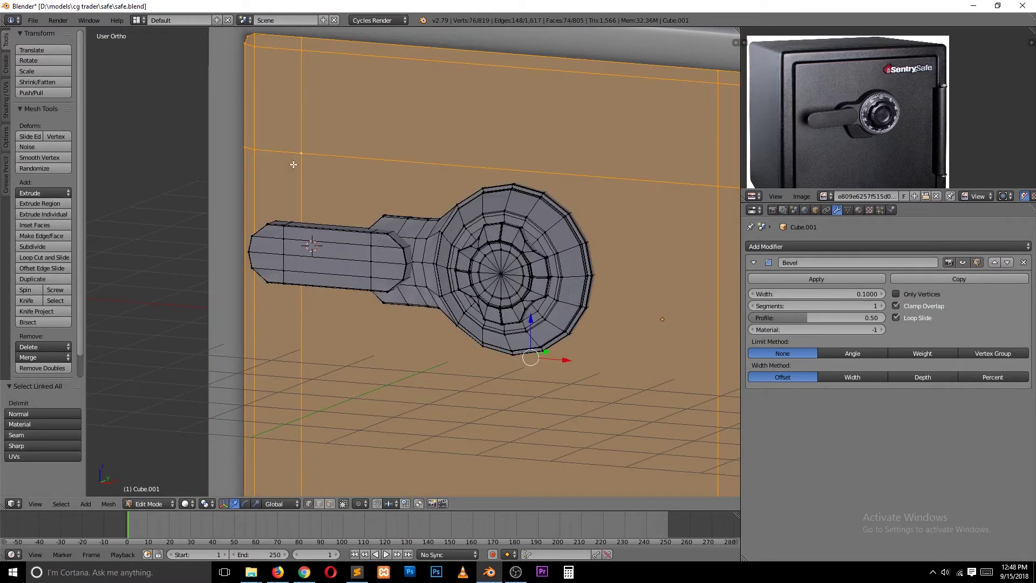
{"action": "key", "text": "ctrl+i"}
Separate the handle parts from the door into their own object with P > Selection
{"action": "key", "text": "Tab"}
{"action": "middle_click_drag", "start_coordinate": [451, 305], "coordinate": [437, 240]}
{"action": "key", "text": "Tab"}
{"action": "key", "text": "p"}
{"action": "left_click", "coordinate": [308, 175]}
{"action": "key", "text": "Tab"}
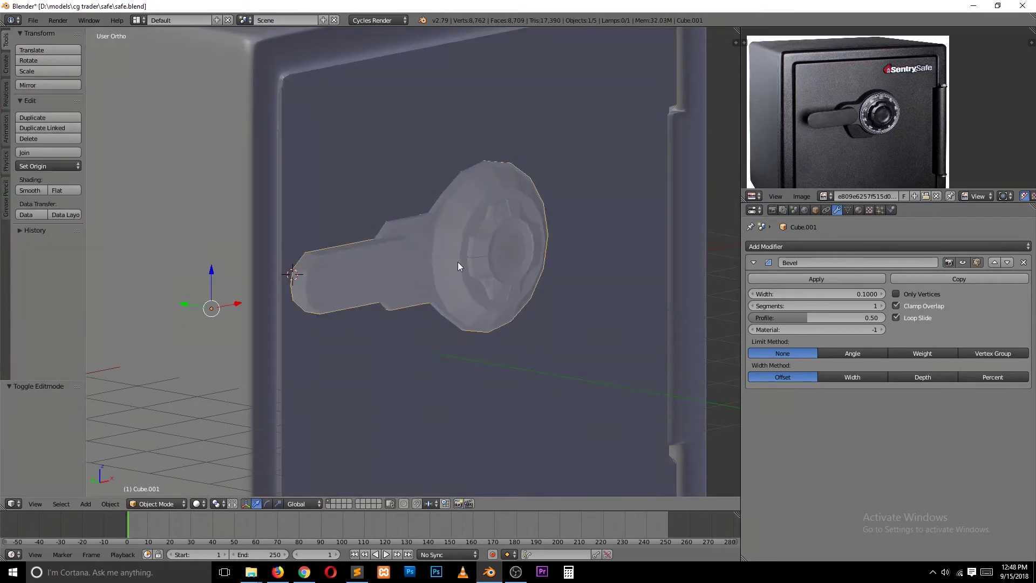
{"action": "right_click", "coordinate": [458, 265]}
{"action": "middle_click_drag", "start_coordinate": [376, 279], "coordinate": [699, 289]}
Remove the dial's Bevel modifier, keeping Subsurf, and isolate the mesh in Local View
{"action": "right_click", "coordinate": [504, 358]}
{"action": "key", "text": "ctrl+1"}
{"action": "key", "text": "KP_1"}
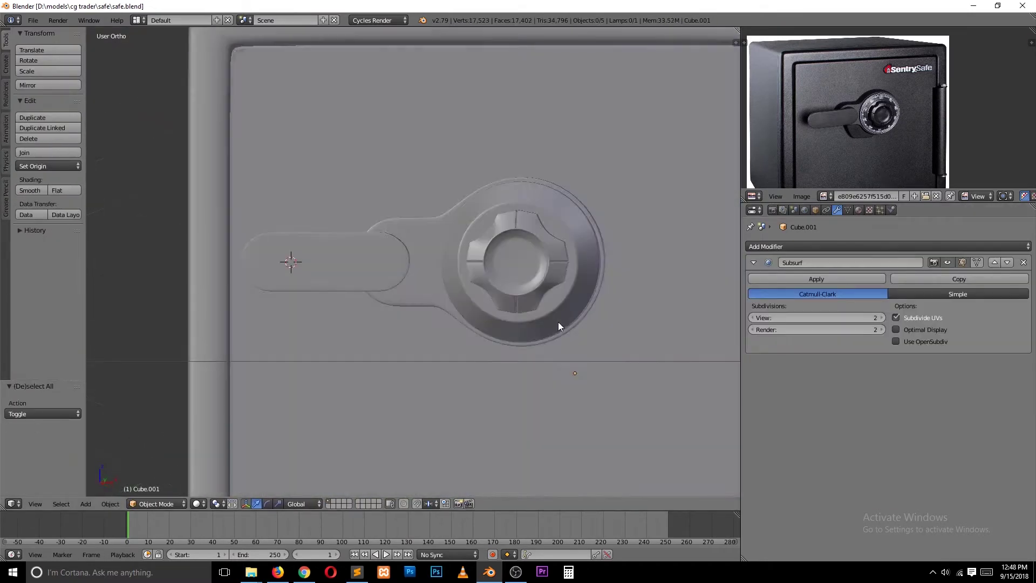
{"action": "key", "text": "a"}
{"action": "left_click", "coordinate": [1023, 262]}
{"action": "scroll", "coordinate": [294, 169], "scroll_direction": "down", "scroll_amount": 3}
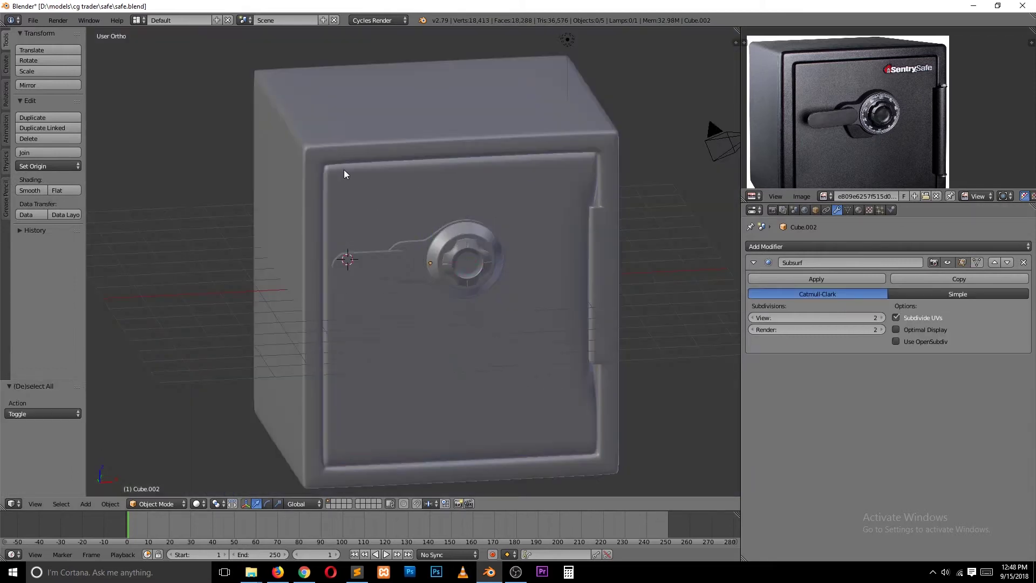
{"action": "key", "text": "KP_1"}
{"action": "key", "text": "Tab"}
{"action": "key", "text": "KP_Divide"}
{"action": "mouse_move", "coordinate": [466, 126]}
{"action": "middle_mouse_down"}
{"action": "mouse_move", "coordinate": [356, 234]}
{"action": "mouse_move", "coordinate": [343, 196]}
{"action": "middle_mouse_up"}
{"action": "left_click", "coordinate": [270, 162]}
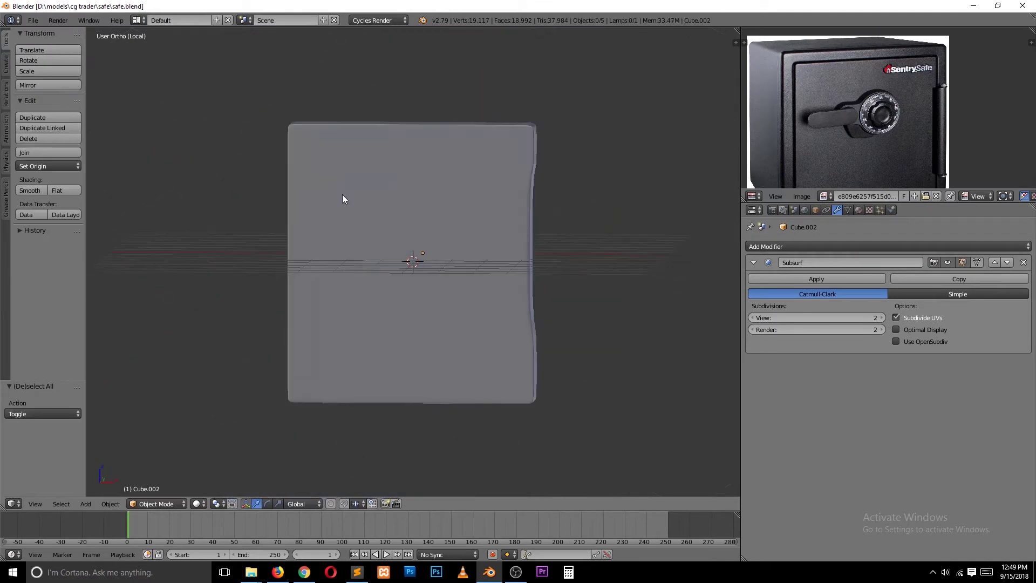
Add edge loops near the door slab's top and bottom, then leave edit mode
{"action": "key", "text": "a"}
{"action": "key", "text": "a"}
{"action": "key", "text": "ctrl+r"}
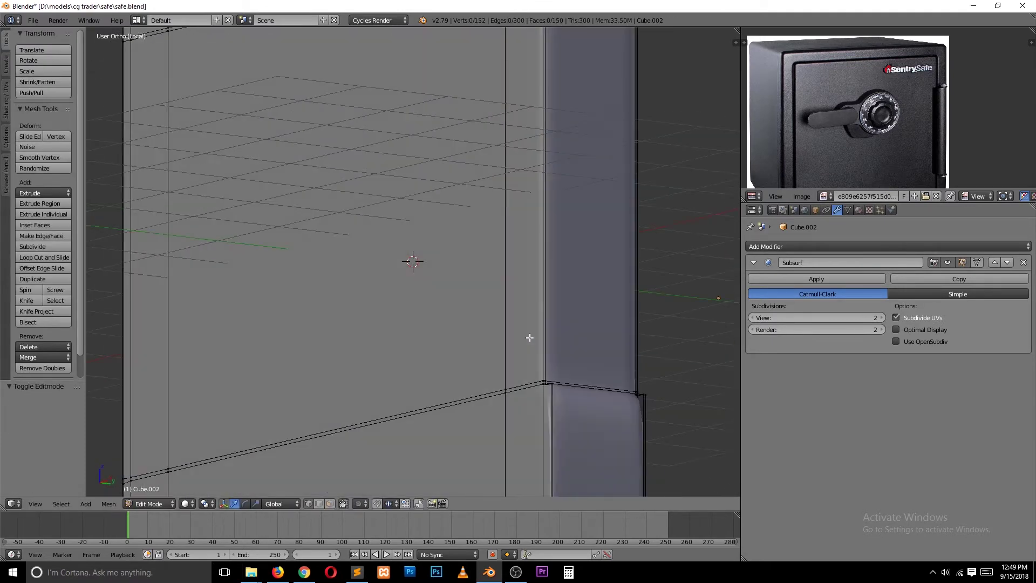
{"action": "key", "text": "Tab"}
Exit Local View to the front view and save over the existing file
{"action": "key", "text": "KP_Divide"}
{"action": "key", "text": "KP_1"}
{"action": "key", "text": "ctrl+s"}
{"action": "left_click", "coordinate": [464, 214]}
{"action": "key", "text": "Tab"}
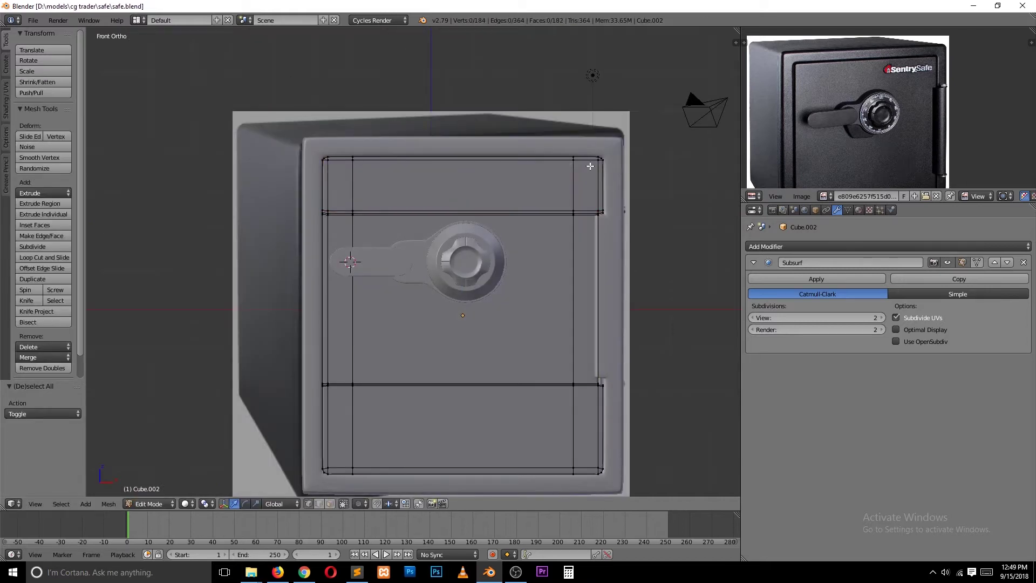
{"action": "key", "text": "Tab"}
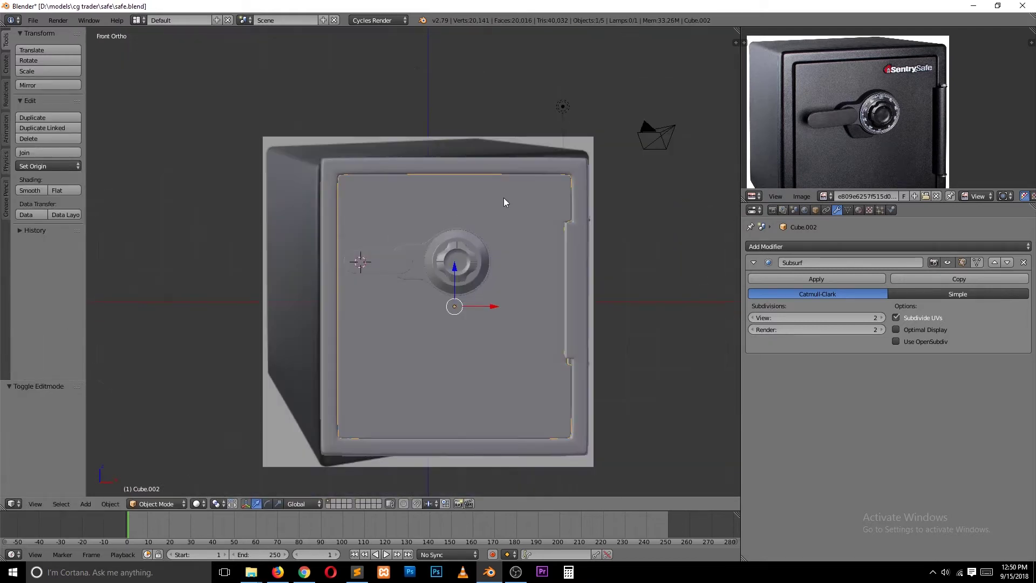
Add a new plane rotated upright in front view for the door plate
{"action": "middle_click_drag", "start_coordinate": [504, 197], "coordinate": [504, 251]}
{"action": "key", "text": "KP_1"}
{"action": "key", "text": "h"}
{"action": "key", "text": "r"}
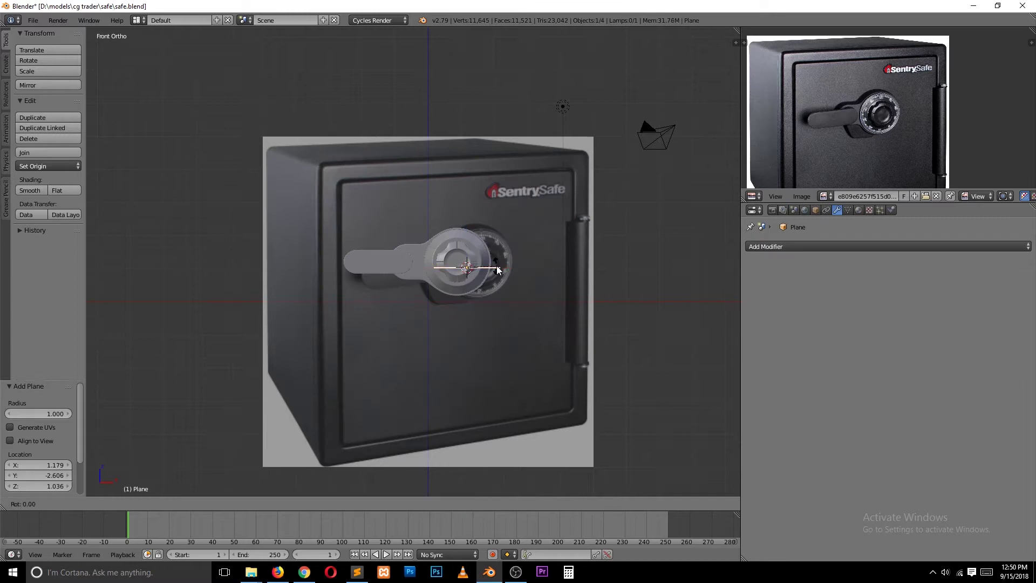
{"action": "key", "text": "Tab"}
{"action": "key", "text": "a"}
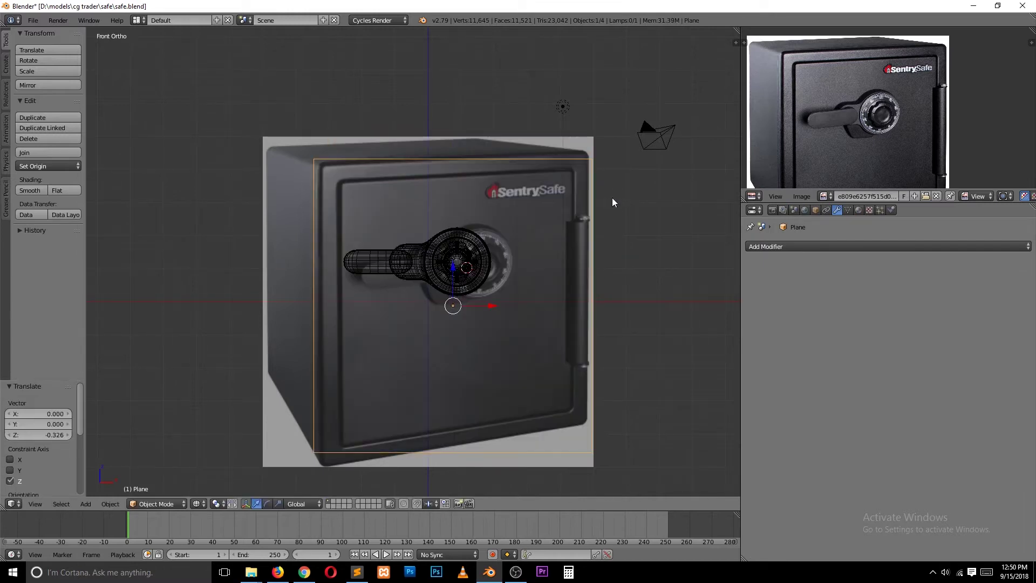
Loop-cut the plane, then undo the recent edits to it
{"action": "key", "text": "ctrl+r"}
{"action": "left_click", "coordinate": [356, 165]}
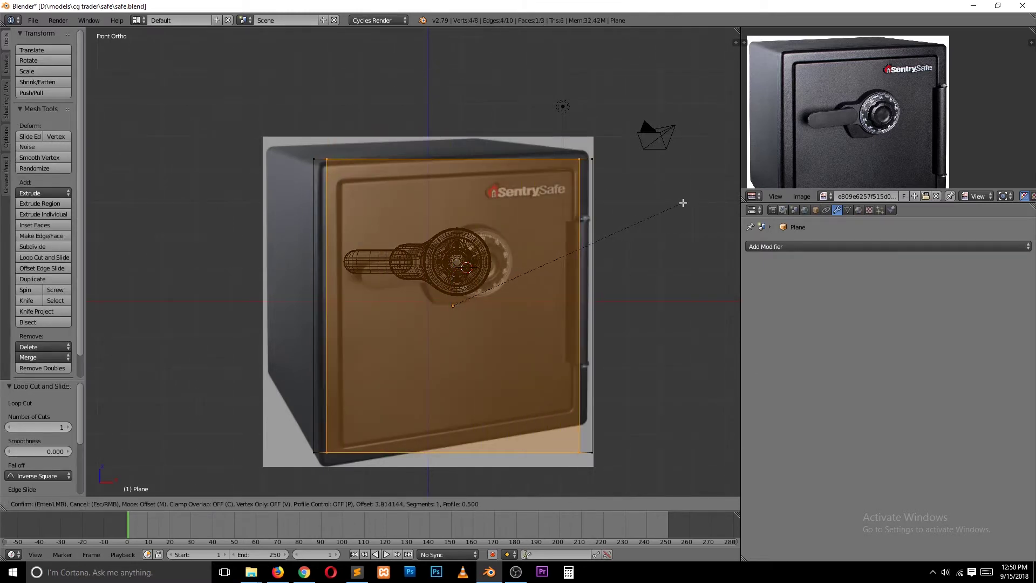
{"action": "key", "text": "Escape"}
{"action": "key", "text": "Tab"}
{"action": "mouse_move", "coordinate": [464, 270]}
{"action": "middle_mouse_down"}
{"action": "mouse_move", "coordinate": [393, 262]}
{"action": "mouse_move", "coordinate": [484, 256]}
{"action": "middle_mouse_up"}
{"action": "key", "text": "Tab"}
{"action": "key", "text": "ctrl+z"}
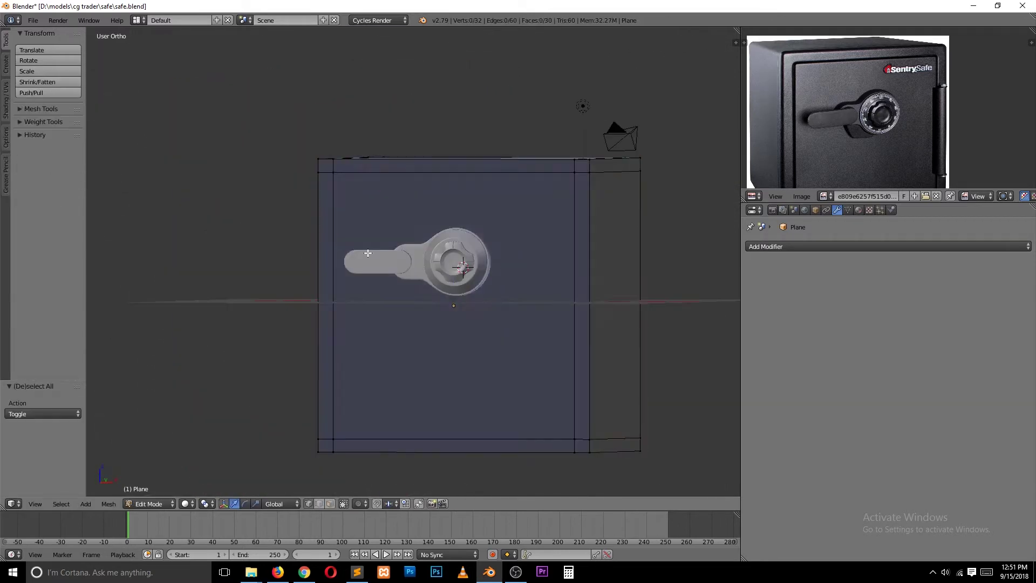
{"action": "key", "text": "ctrl+z"}
Switch to face selection mode for editing
{"action": "key", "text": "3"}
{"action": "key", "text": "Tab"}
{"action": "key", "text": "Tab"}
{"action": "key", "text": "ctrl+Tab"}
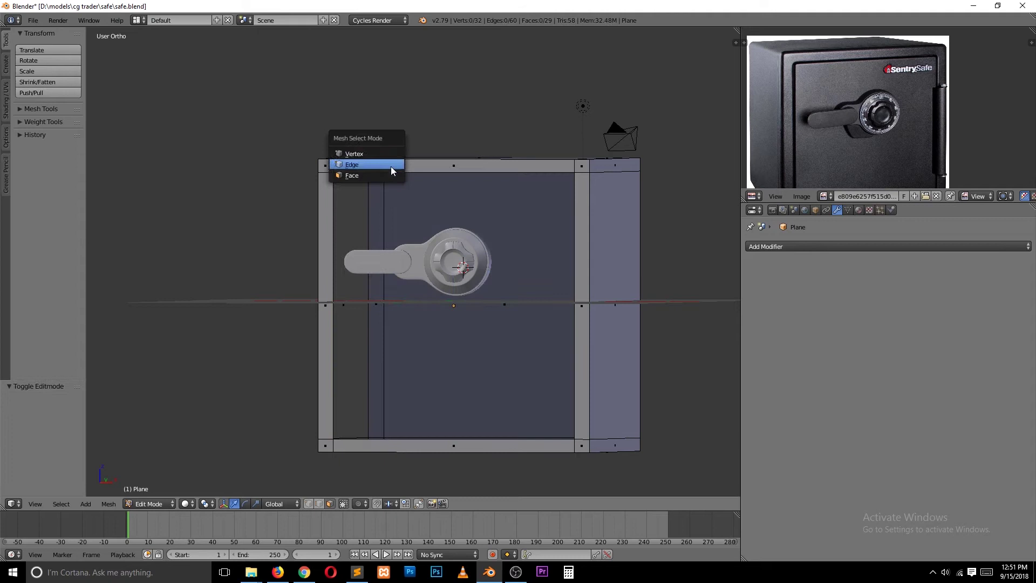
{"action": "left_click", "coordinate": [397, 194]}
{"action": "key", "text": "3"}
Check the object properties sidebar, then return to the front view in object mode
{"action": "key", "text": "Tab"}
{"action": "middle_click_drag", "start_coordinate": [458, 304], "coordinate": [436, 285]}
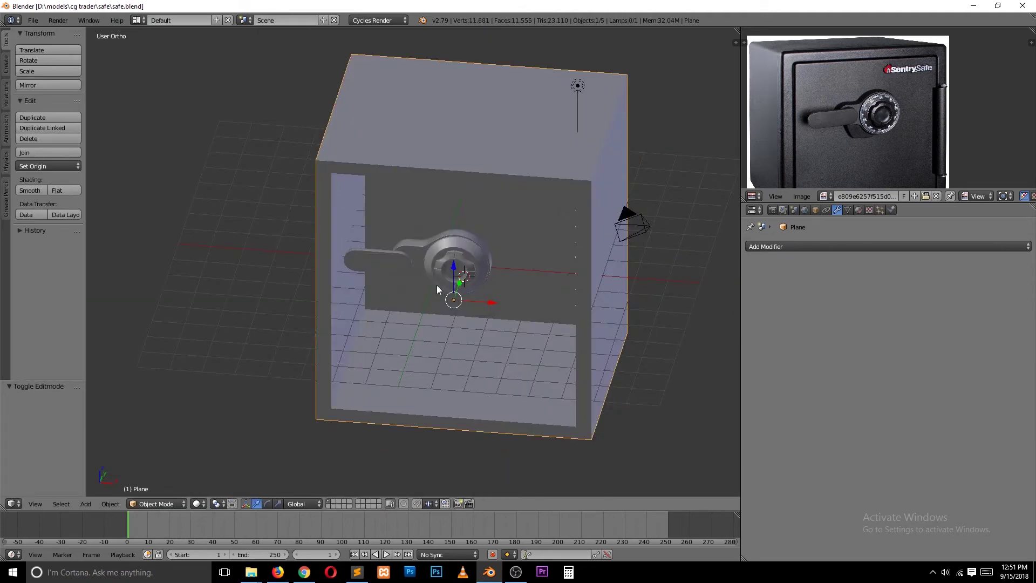
{"action": "key", "text": "n"}
{"action": "scroll", "coordinate": [665, 343], "scroll_direction": "down", "scroll_amount": 5}
{"action": "key", "text": "n"}
{"action": "key", "text": "KP_1"}
{"action": "key", "text": "Tab"}
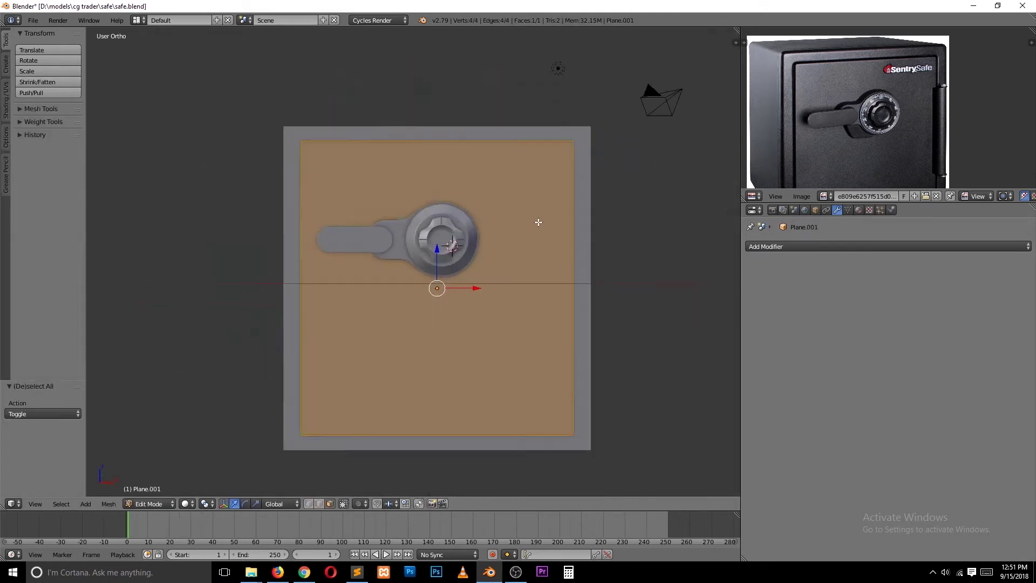
Scale the plane, extrude it into a slab, then inset and extrude the front face inward
{"action": "key", "text": "s"}
{"action": "key", "text": "KP_Divide"}
{"action": "middle_click_drag", "start_coordinate": [564, 178], "coordinate": [490, 213]}
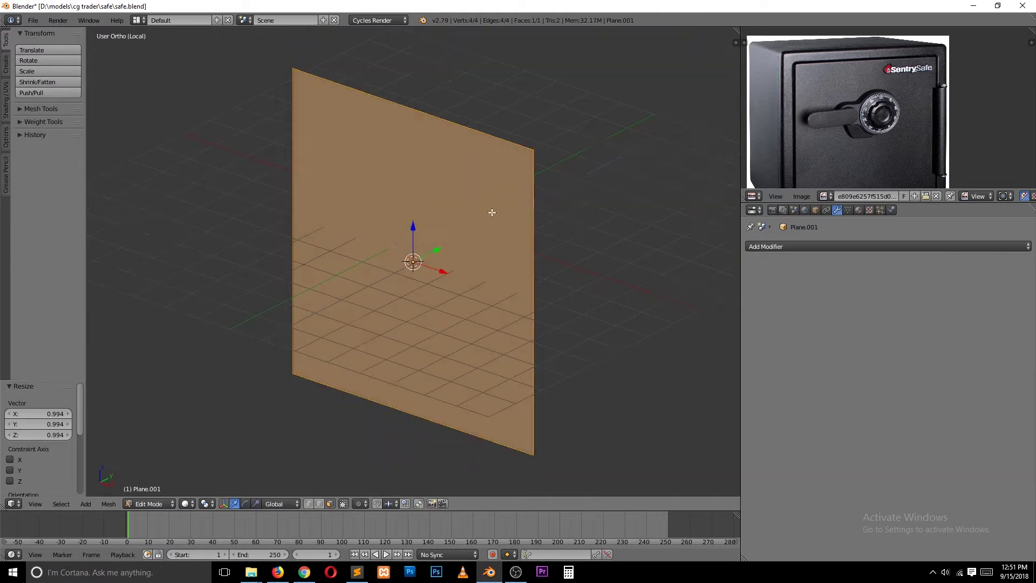
{"action": "key", "text": "e"}
{"action": "key", "text": "i"}
{"action": "key", "text": "e"}
{"action": "left_click", "coordinate": [530, 217]}
Remove the extruded front piece, leave the isolated view and return to object mode
{"action": "key", "text": "ctrl+tab"}
{"action": "key", "text": "ctrl+z"}
{"action": "key", "text": "KP_3"}
{"action": "key", "text": "KP_Divide"}
{"action": "key", "text": "Tab"}
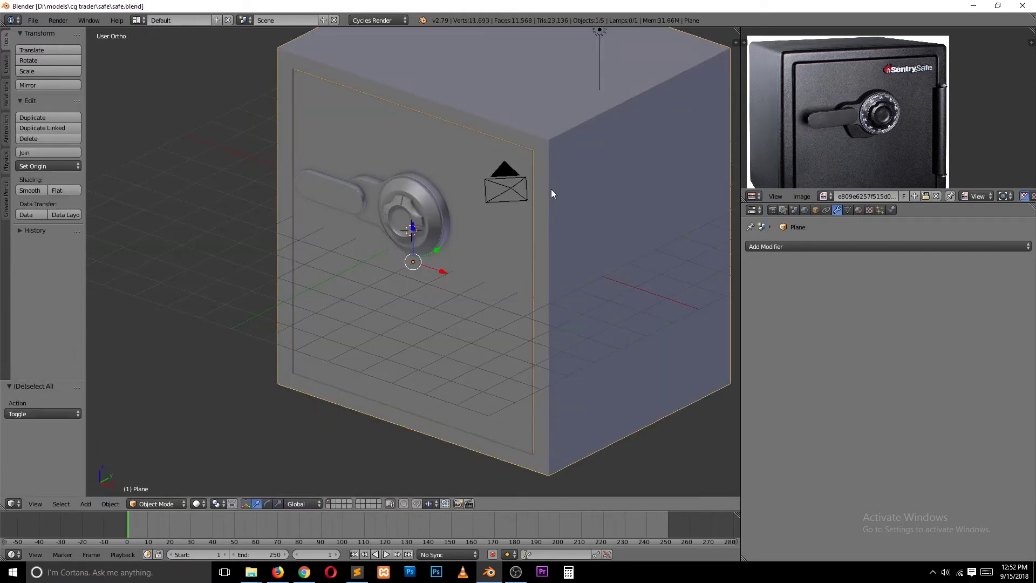
Add a Bevel modifier (0.0130 width, 1 segment) to the safe and select Plane.001
{"action": "left_click", "coordinate": [887, 246]}
{"action": "left_click", "coordinate": [853, 278]}
{"action": "right_click", "coordinate": [527, 213]}
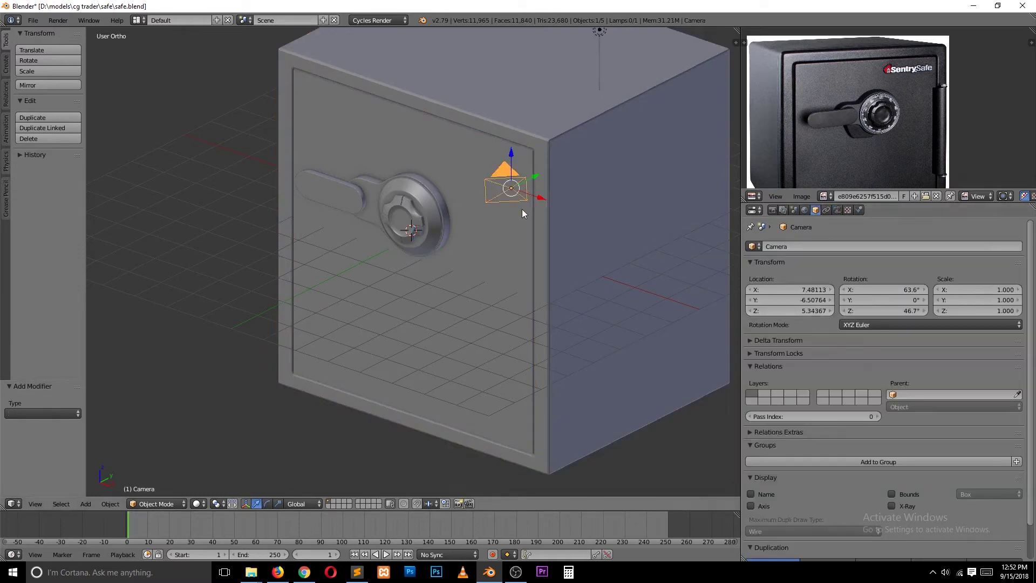
{"action": "key", "text": "KP_1"}
Add a horizontal edge loop across the door frame, then isolate the door piece
{"action": "key", "text": "z"}
{"action": "key", "text": "Tab"}
{"action": "key", "text": "ctrl+r"}
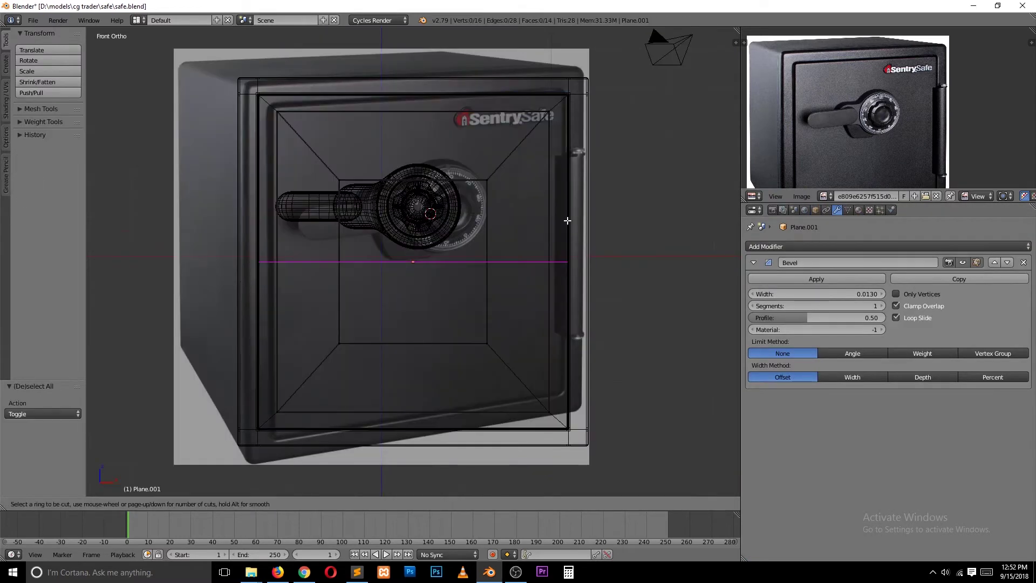
{"action": "left_click", "coordinate": [563, 230]}
{"action": "key", "text": "Tab"}
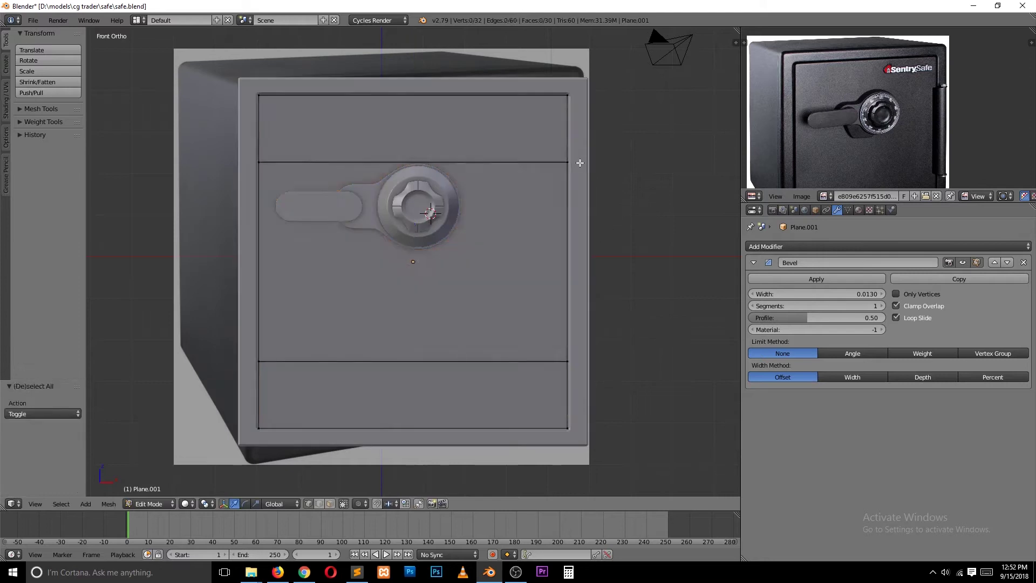
{"action": "key", "text": "KP_Divide"}
{"action": "scroll", "coordinate": [490, 293], "scroll_direction": "up", "scroll_amount": 1}
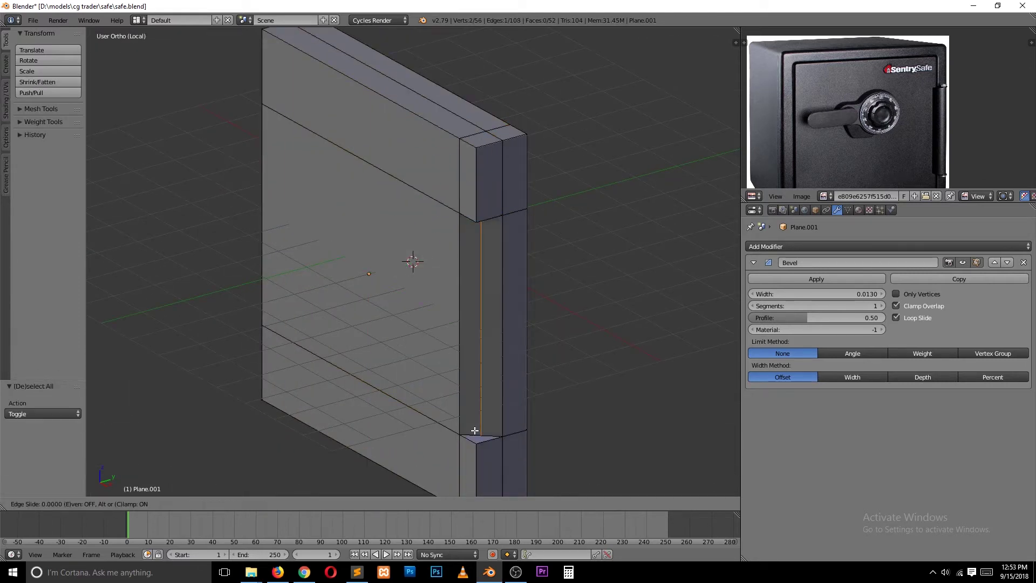
Finish the door edge slide and leave the isolated view in object mode
{"action": "right_click", "coordinate": [474, 430]}
{"action": "key", "text": "Tab"}
{"action": "key", "text": "KP_1"}
{"action": "mouse_move", "coordinate": [689, 310]}
{"action": "middle_mouse_down"}
{"action": "mouse_move", "coordinate": [609, 293]}
{"action": "mouse_move", "coordinate": [562, 108]}
{"action": "middle_mouse_up"}
{"action": "key", "text": "KP_Divide"}
Add an edge loop to the safe's outer body
{"action": "right_click", "coordinate": [595, 293]}
{"action": "key", "text": "Tab"}
{"action": "key", "text": "ctrl+r"}
{"action": "left_click", "coordinate": [563, 107]}
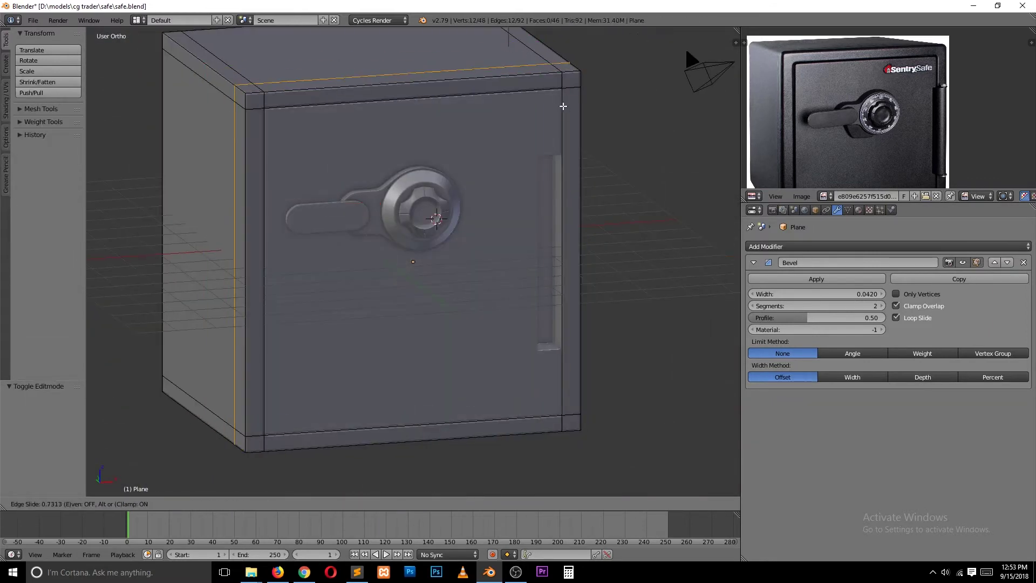
{"action": "key", "text": "KP_1"}
{"action": "key", "text": "KP_5"}
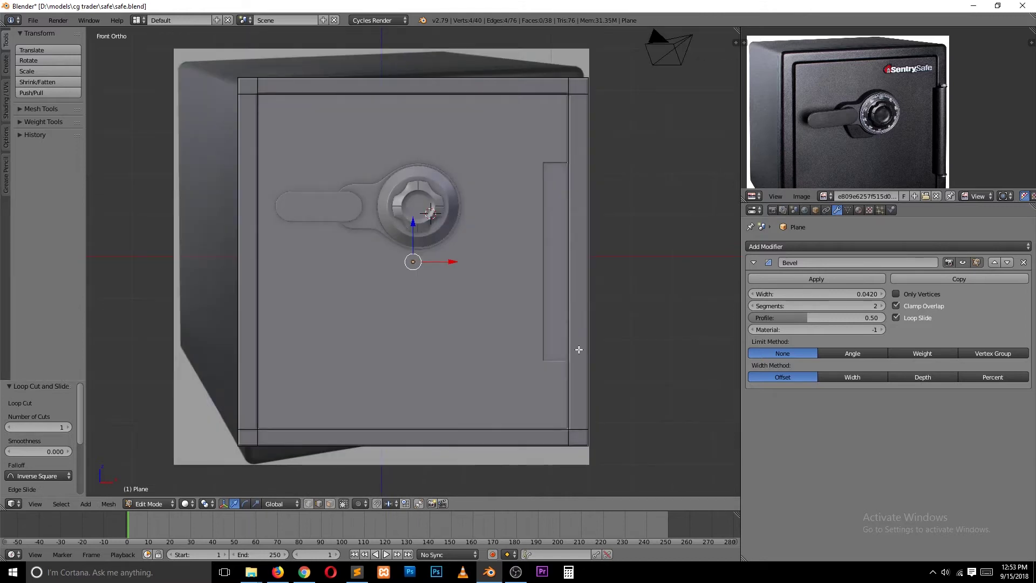
Adjust the Bevel to 0.042 width with 2 segments
{"action": "right_click", "coordinate": [635, 82]}
{"action": "key", "text": "Tab"}
{"action": "mouse_move", "coordinate": [635, 83]}
{"action": "middle_mouse_down"}
{"action": "mouse_move", "coordinate": [688, 66]}
{"action": "mouse_move", "coordinate": [561, 227]}
{"action": "middle_mouse_up"}
{"action": "key", "text": "Tab"}
Move the side strip's edge outward to form a raised hinge bar
{"action": "right_click", "coordinate": [561, 227]}
{"action": "scroll", "coordinate": [561, 227], "scroll_direction": "up", "scroll_amount": 2}
{"action": "key", "text": "2"}
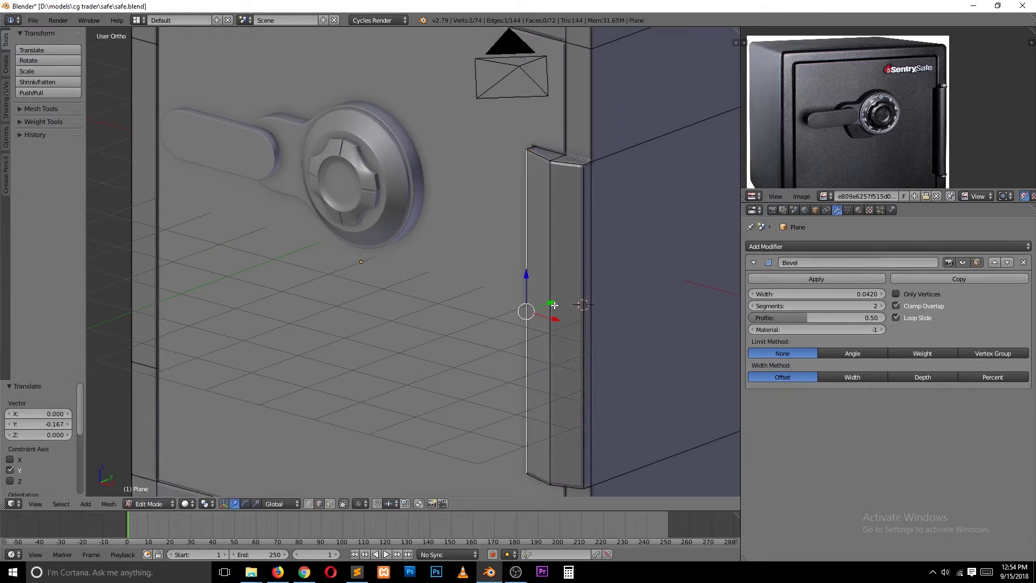
{"action": "key", "text": "Tab"}
{"action": "scroll", "coordinate": [559, 297], "scroll_direction": "down", "scroll_amount": 5}
{"action": "key", "text": "a"}
{"action": "key", "text": "KP_1"}
Select the side strip and save the file, confirming the overwrite
{"action": "middle_click_drag", "start_coordinate": [562, 293], "coordinate": [484, 281]}
{"action": "right_click", "coordinate": [537, 238]}
{"action": "key", "text": "ctrl+s"}
{"action": "key", "text": "ctrl+s"}
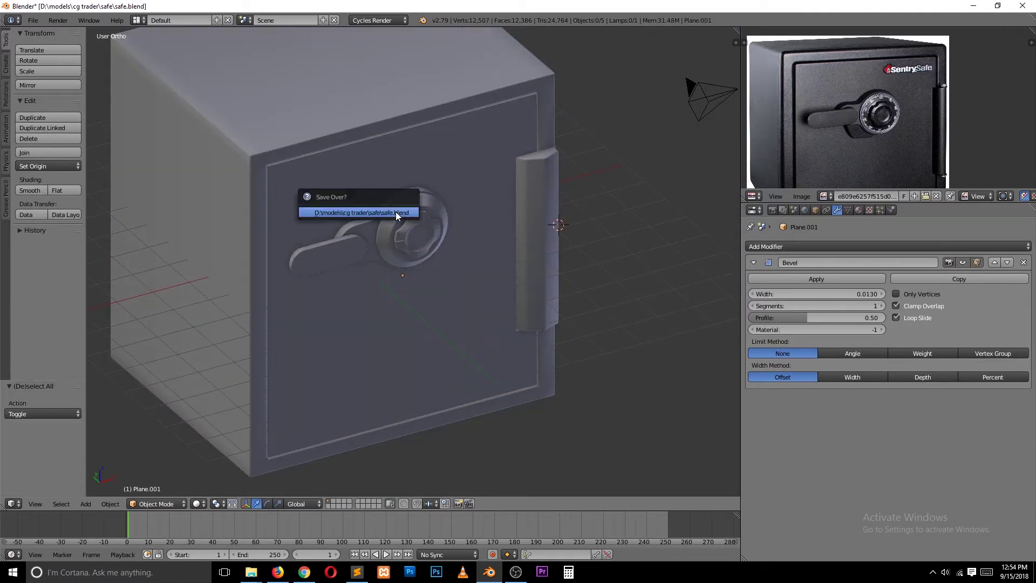
{"action": "left_click", "coordinate": [397, 212]}
Select the safe body and split the view, turning the left area into a UV editor
{"action": "middle_click_drag", "start_coordinate": [396, 213], "coordinate": [506, 47]}
{"action": "right_click", "coordinate": [475, 120]}
{"action": "mouse_move", "coordinate": [324, 199]}
{"action": "middle_mouse_down"}
{"action": "mouse_move", "coordinate": [373, 139]}
{"action": "mouse_move", "coordinate": [410, 219]}
{"action": "mouse_move", "coordinate": [508, 209]}
{"action": "middle_mouse_up"}
{"action": "scroll", "coordinate": [510, 207], "scroll_direction": "down", "scroll_amount": 3}
{"action": "key", "text": "KP_1"}
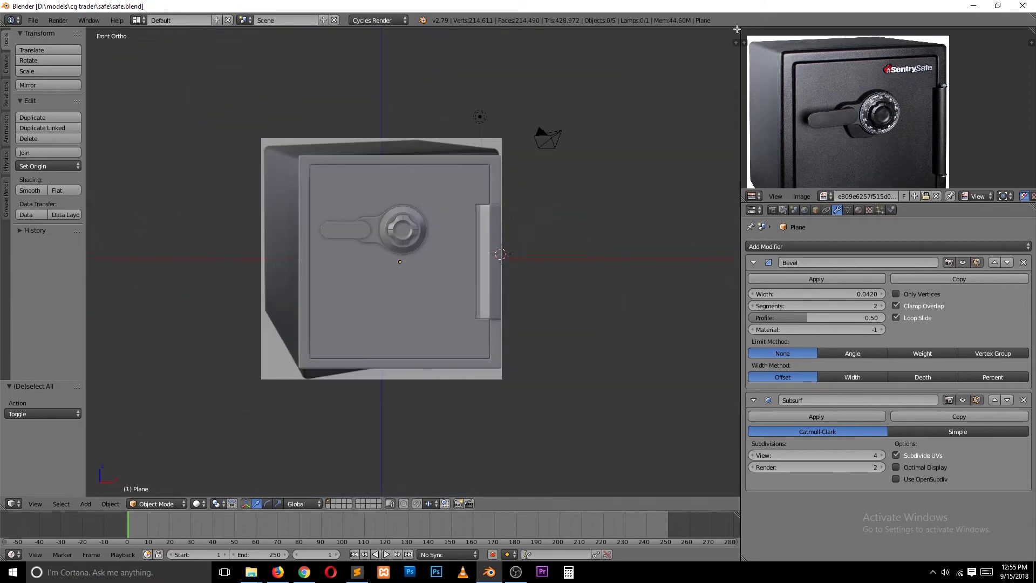
{"action": "left_click_drag", "start_coordinate": [737, 29], "coordinate": [399, 161]}
{"action": "left_click", "coordinate": [11, 504]}
{"action": "left_click", "coordinate": [43, 419]}
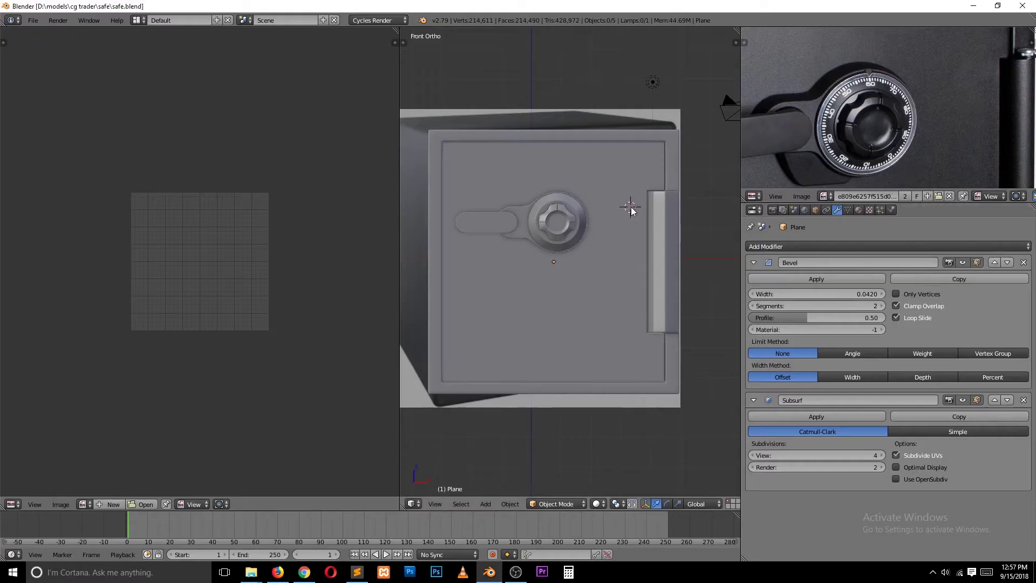
Isolate the safe body in Edit Mode and select the edges for seams
{"action": "middle_click_drag", "start_coordinate": [632, 211], "coordinate": [676, 143]}
{"action": "key", "text": "KP_Divide"}
{"action": "key", "text": "Tab"}
{"action": "left_click", "coordinate": [594, 228]}
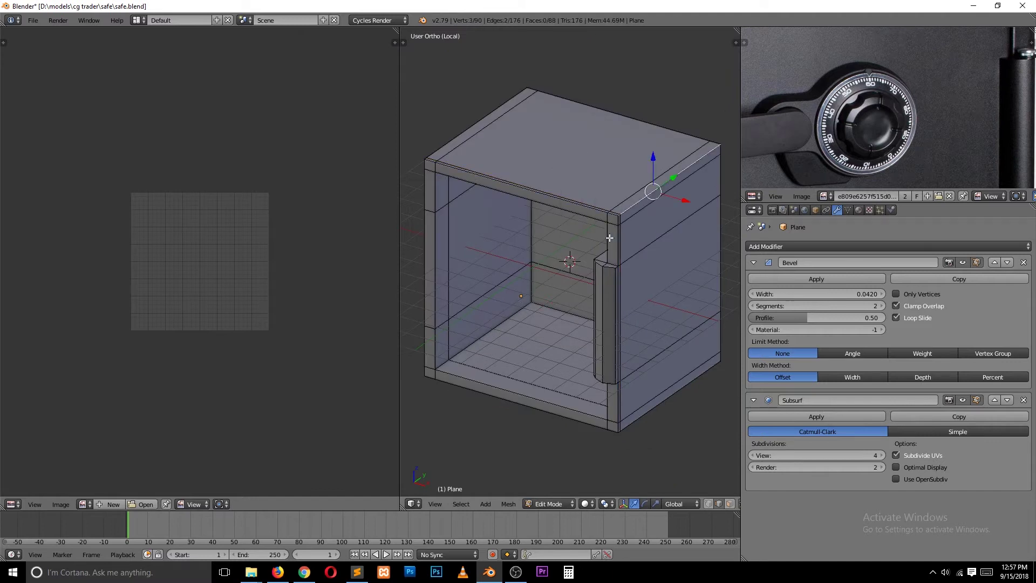
{"action": "middle_click_drag", "start_coordinate": [609, 237], "coordinate": [644, 221]}
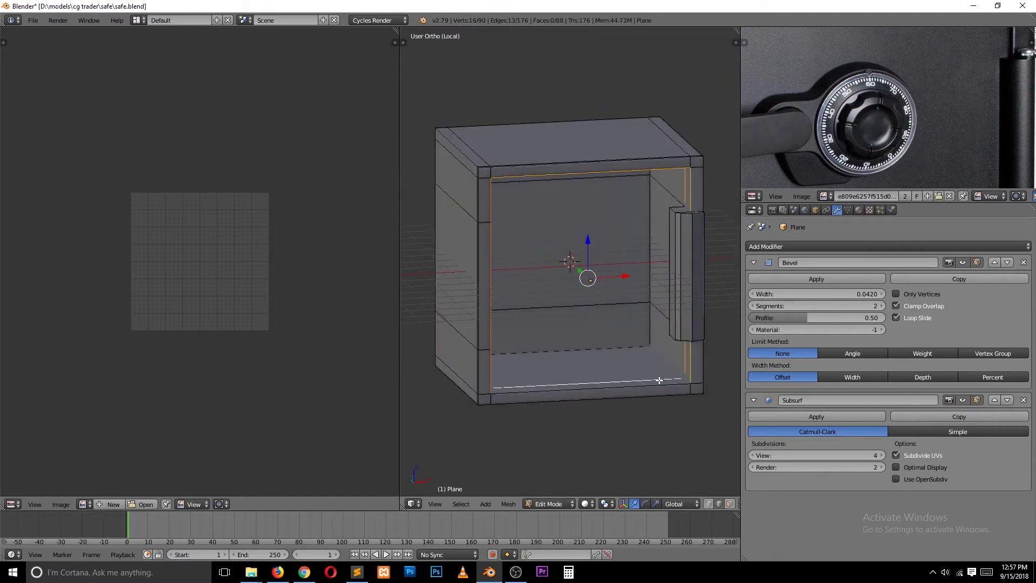
{"action": "left_click", "coordinate": [659, 380], "text": "shift"}
{"action": "middle_click_drag", "start_coordinate": [659, 380], "coordinate": [644, 327]}
Mark the selected body edges as seams, then select the top-front edge loop
{"action": "key", "text": "ctrl+e"}
{"action": "left_click", "coordinate": [644, 335]}
{"action": "mouse_move", "coordinate": [655, 219]}
{"action": "middle_mouse_down"}
{"action": "mouse_move", "coordinate": [491, 147]}
{"action": "mouse_move", "coordinate": [603, 365]}
{"action": "mouse_move", "coordinate": [549, 329]}
{"action": "mouse_move", "coordinate": [589, 199]}
{"action": "middle_mouse_up"}
{"action": "key", "text": "ctrl+e"}
{"action": "left_click", "coordinate": [549, 330]}
{"action": "right_click", "coordinate": [589, 198], "text": "alt"}
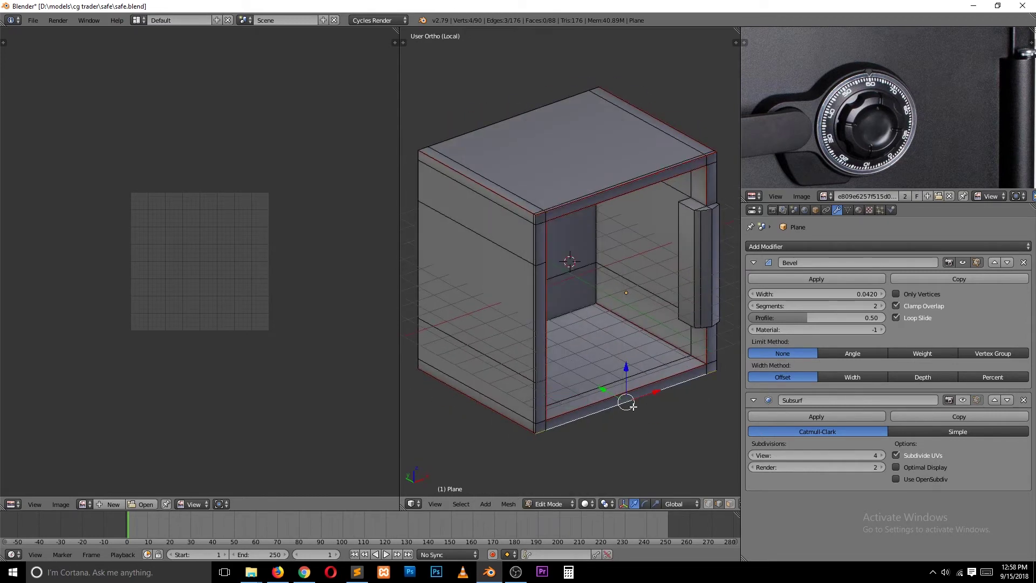
Unwrap the whole body mesh into UVs
{"action": "key", "text": "a"}
{"action": "key", "text": "u"}
{"action": "key", "text": "Return"}
{"action": "key", "text": "a"}
{"action": "scroll", "coordinate": [608, 263], "scroll_direction": "up", "scroll_amount": 4}
Mark a side-strip edge loop as a seam and re-unwrap the mesh
{"action": "right_click", "coordinate": [612, 263], "text": "alt"}
{"action": "key", "text": "z"}
{"action": "key", "text": "ctrl+e"}
{"action": "left_click", "coordinate": [605, 358]}
{"action": "middle_click_drag", "start_coordinate": [605, 358], "coordinate": [541, 358]}
{"action": "key", "text": "a"}
{"action": "key", "text": "u"}
{"action": "key", "text": "Return"}
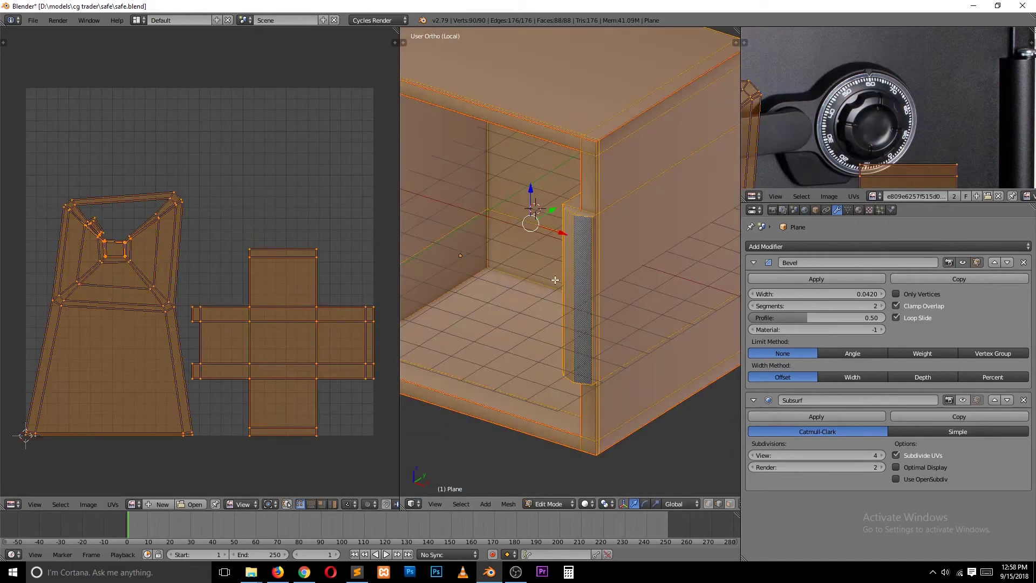
{"action": "key", "text": "a"}
Unwrap the body again, re-running it to rearrange the UV islands
{"action": "middle_click_drag", "start_coordinate": [555, 280], "coordinate": [552, 264]}
{"action": "middle_click_drag", "start_coordinate": [599, 233], "coordinate": [646, 250]}
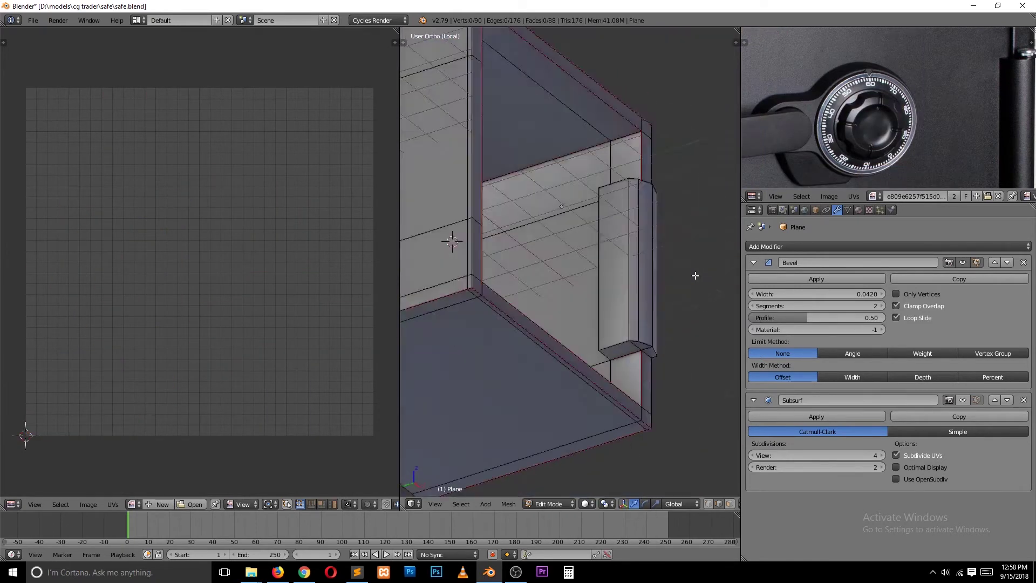
{"action": "key", "text": "a"}
{"action": "key", "text": "u"}
{"action": "key", "text": "Return"}
{"action": "key", "text": "u"}
{"action": "key", "text": "Return"}
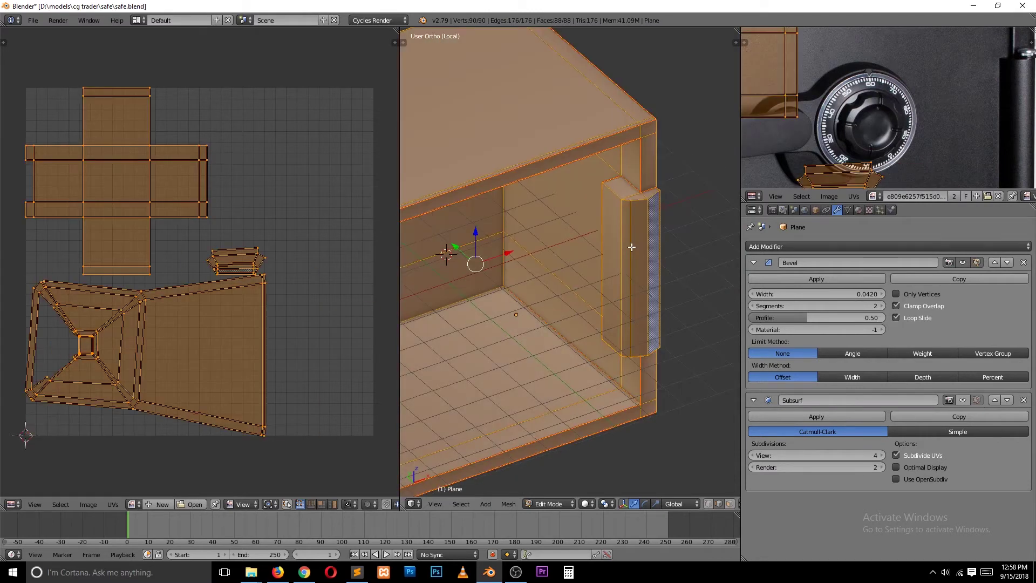
{"action": "key", "text": "a"}
Orbit around the box, toggling selection to inspect the unwrapped mesh
{"action": "middle_click_drag", "start_coordinate": [636, 236], "coordinate": [639, 302]}
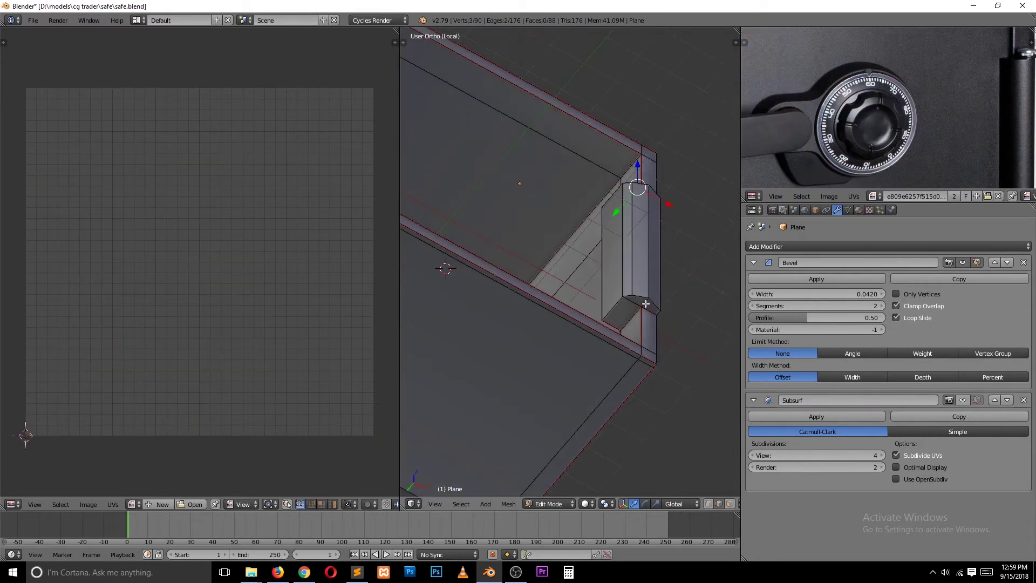
{"action": "key", "text": "a"}
{"action": "middle_click_drag", "start_coordinate": [485, 302], "coordinate": [521, 351]}
{"action": "key", "text": "a"}
{"action": "scroll", "coordinate": [521, 351], "scroll_direction": "down", "scroll_amount": 3}
{"action": "mouse_move", "coordinate": [529, 249]}
{"action": "middle_mouse_down"}
{"action": "mouse_move", "coordinate": [566, 263]}
{"action": "mouse_move", "coordinate": [545, 324]}
{"action": "mouse_move", "coordinate": [526, 292]}
{"action": "mouse_move", "coordinate": [488, 267]}
{"action": "mouse_move", "coordinate": [599, 303]}
{"action": "middle_mouse_up"}
{"action": "key", "text": "a"}
Check a connected piece, save over safe.blend and return to Object Mode
{"action": "key", "text": "a"}
{"action": "key", "text": "l"}
{"action": "key", "text": "ctrl+Tab"}
{"action": "left_click", "coordinate": [488, 267]}
{"action": "key", "text": "a"}
{"action": "key", "text": "a"}
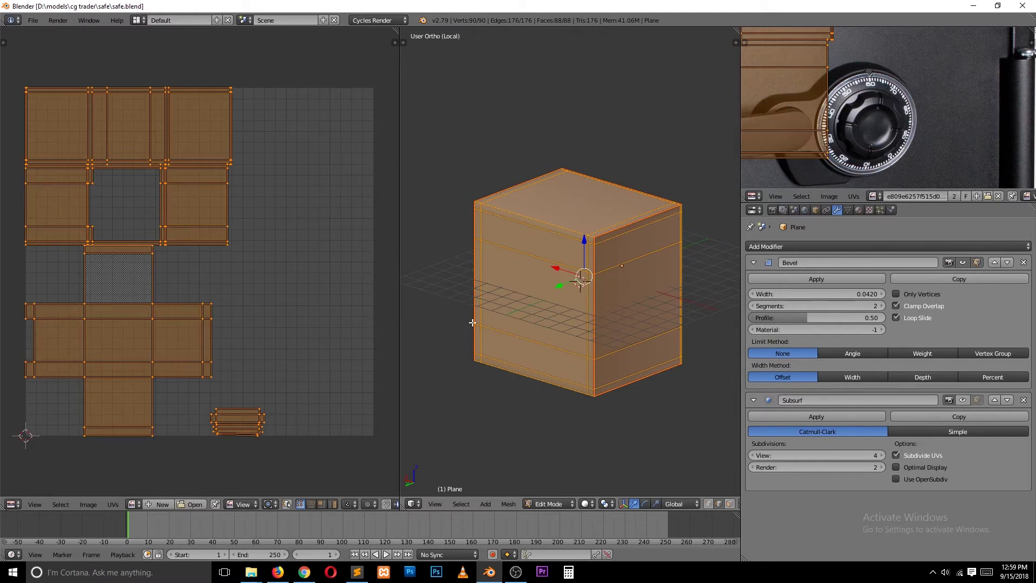
{"action": "left_click", "coordinate": [477, 324]}
{"action": "key", "text": "Tab"}
{"action": "key", "text": "slash"}
Isolate the door panel in local view and save the file
{"action": "right_click", "coordinate": [524, 361]}
{"action": "key", "text": "slash"}
{"action": "key", "text": "ctrl+s"}
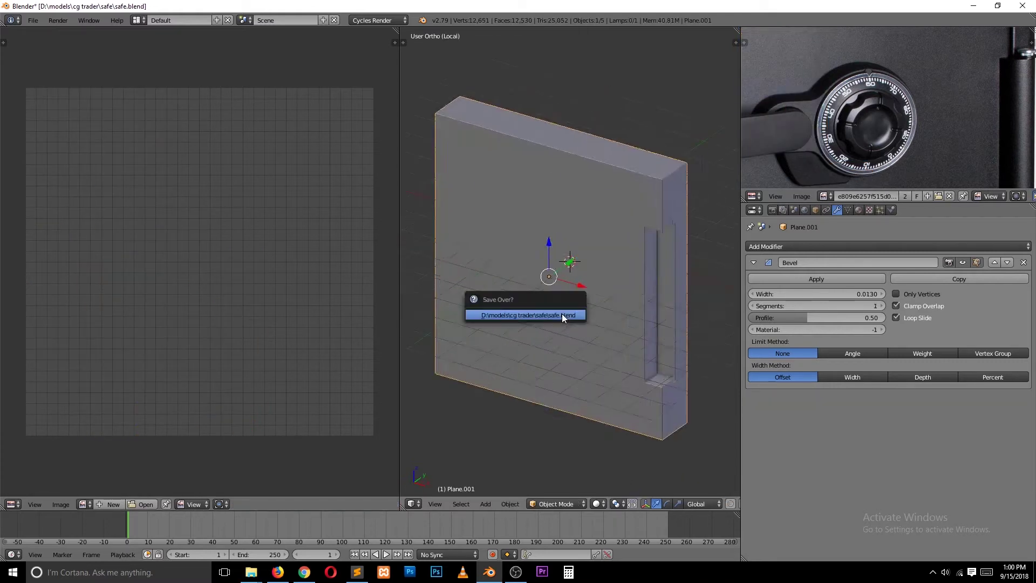
Select the entire door panel and unwrap it into UVs
{"action": "right_click", "coordinate": [450, 115], "text": "alt"}
{"action": "middle_click_drag", "start_coordinate": [450, 115], "coordinate": [486, 335]}
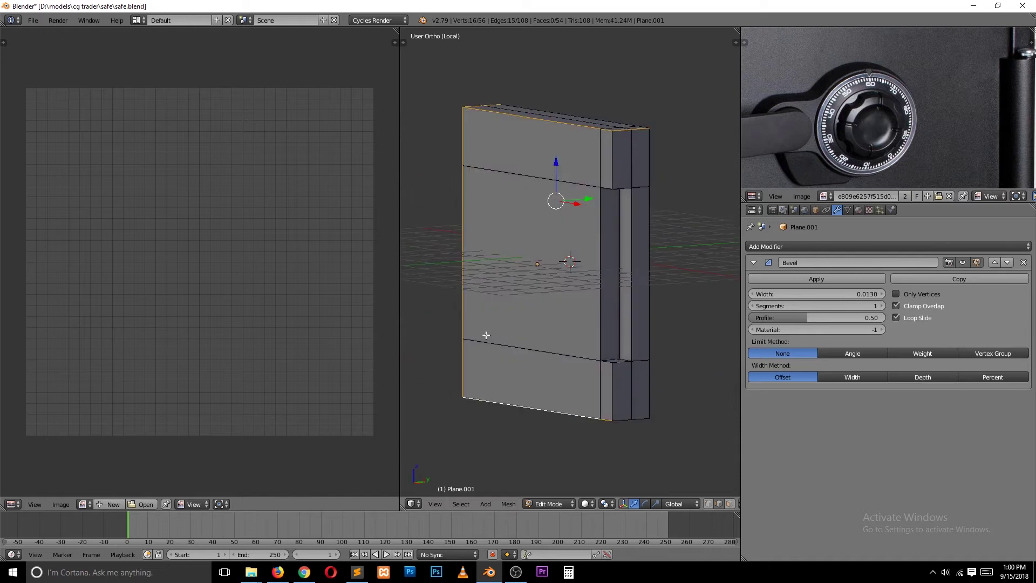
{"action": "right_click", "coordinate": [622, 361], "text": "shift"}
{"action": "mouse_move", "coordinate": [623, 361]}
{"action": "middle_mouse_down"}
{"action": "mouse_move", "coordinate": [488, 225]}
{"action": "mouse_move", "coordinate": [581, 372]}
{"action": "middle_mouse_up"}
{"action": "key", "text": "a"}
{"action": "key", "text": "u"}
{"action": "key", "text": "Return"}
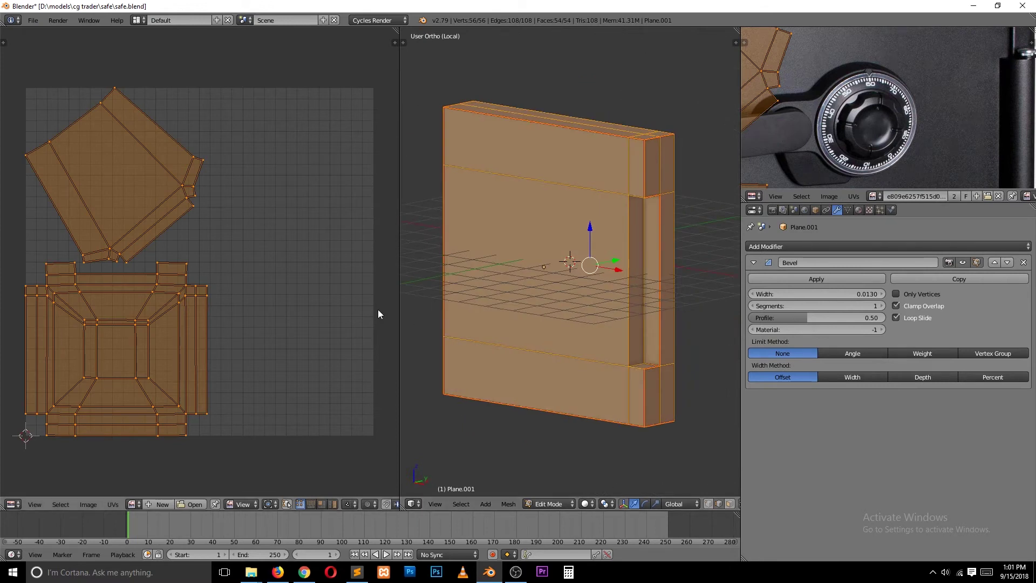
Select the top UV island and undo the last edge move on it
{"action": "key", "text": "a"}
{"action": "right_click", "coordinate": [203, 216]}
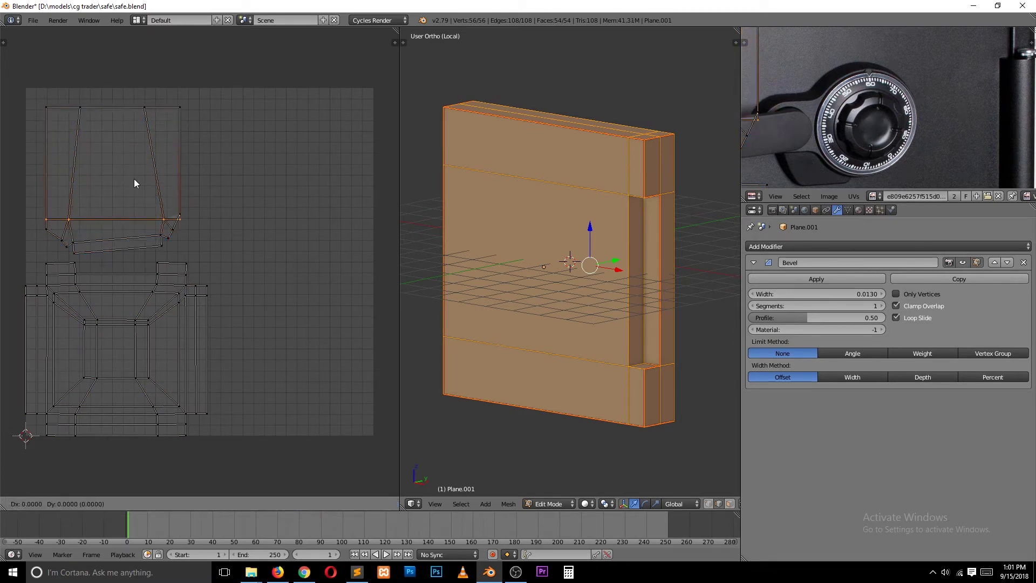
{"action": "key", "text": "ctrl+z"}
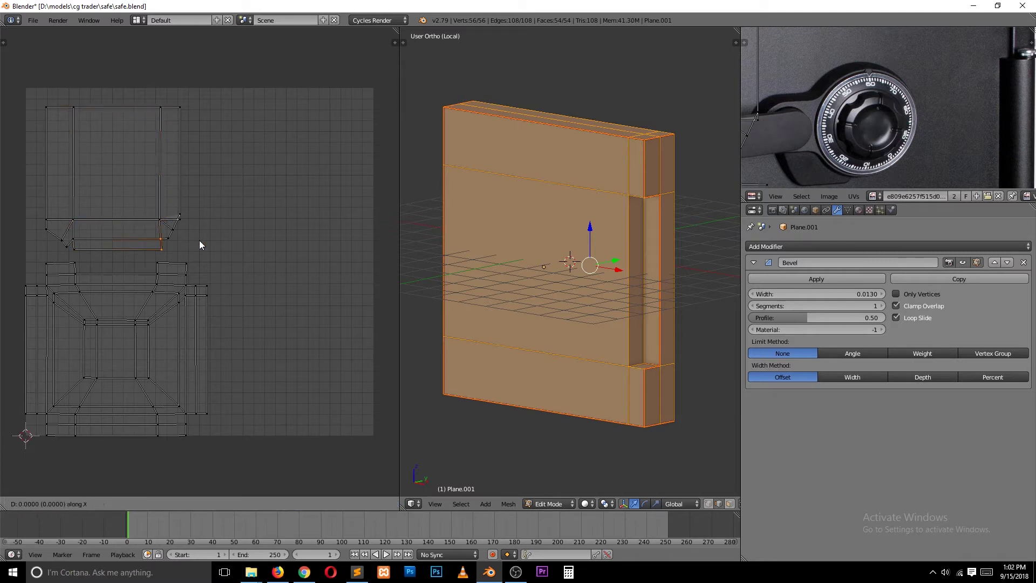
Revert the safe file and move the cross-shaped UV island to the lower right
{"action": "left_click", "coordinate": [194, 222]}
{"action": "key", "text": "Tab"}
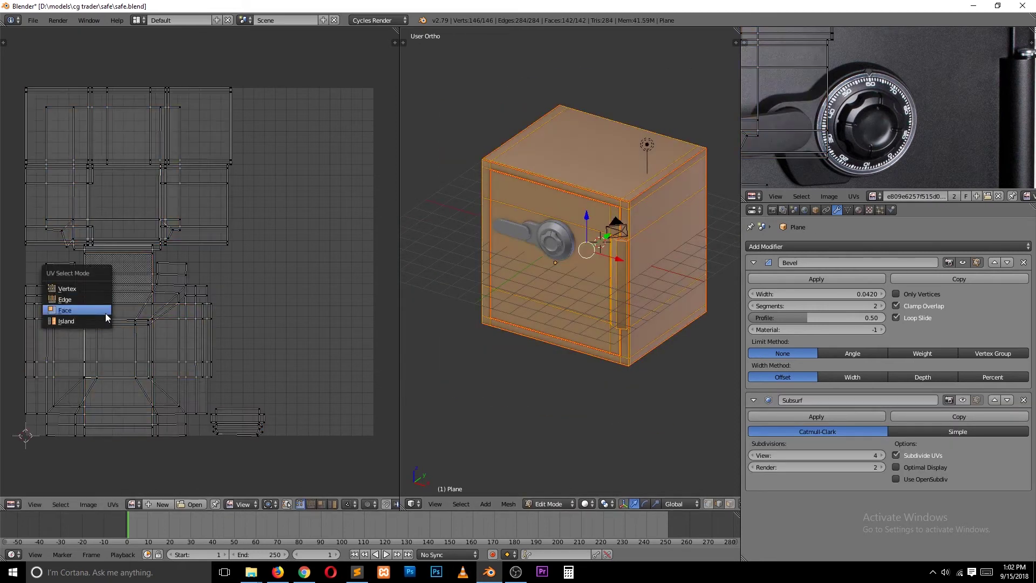
{"action": "left_click", "coordinate": [105, 313]}
{"action": "key", "text": "ctrl+z"}
{"action": "key", "text": "ctrl+z"}
{"action": "right_click", "coordinate": [108, 213]}
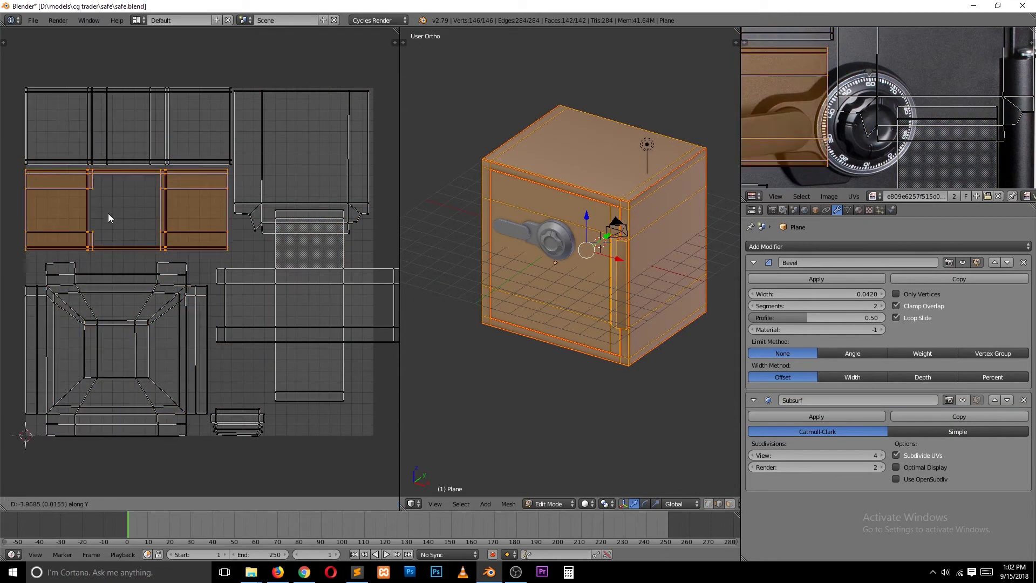
{"action": "right_click", "coordinate": [366, 248]}
{"action": "key", "text": "g"}
{"action": "key", "text": "Escape"}
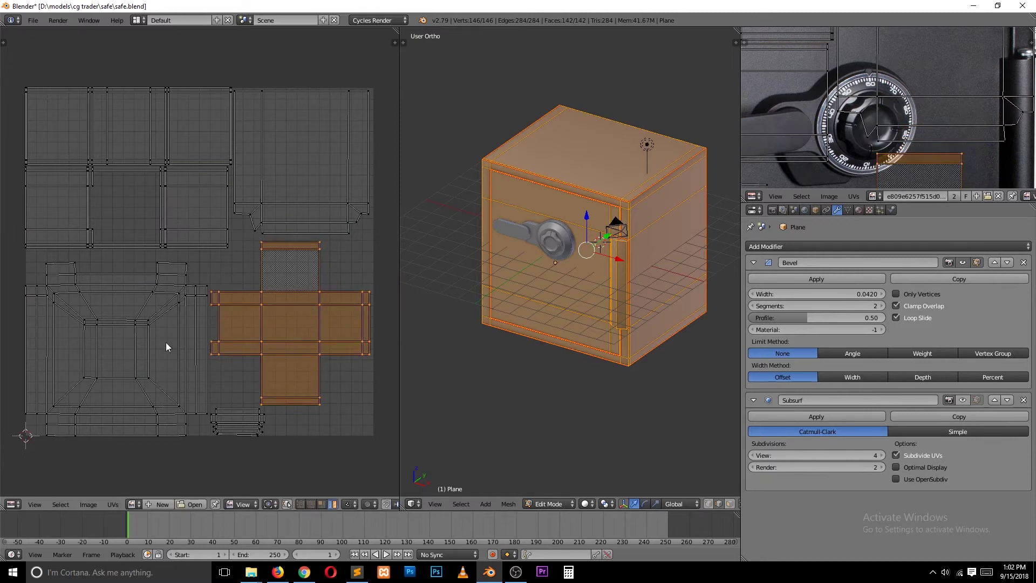
Isolate the safe handle in local view and enter its Edit Mode with nothing selected
{"action": "key", "text": "Tab"}
{"action": "right_click", "coordinate": [556, 243]}
{"action": "key", "text": "KP_Divide"}
{"action": "key", "text": "Tab"}
{"action": "key", "text": "a"}
{"action": "mouse_move", "coordinate": [551, 268]}
{"action": "middle_mouse_down"}
{"action": "mouse_move", "coordinate": [477, 281]}
{"action": "mouse_move", "coordinate": [601, 285]}
{"action": "mouse_move", "coordinate": [600, 234]}
{"action": "middle_mouse_up"}
Mark the handle's selected edge loops as seams and unwrap the whole handle
{"action": "key", "text": "a"}
{"action": "key", "text": "a"}
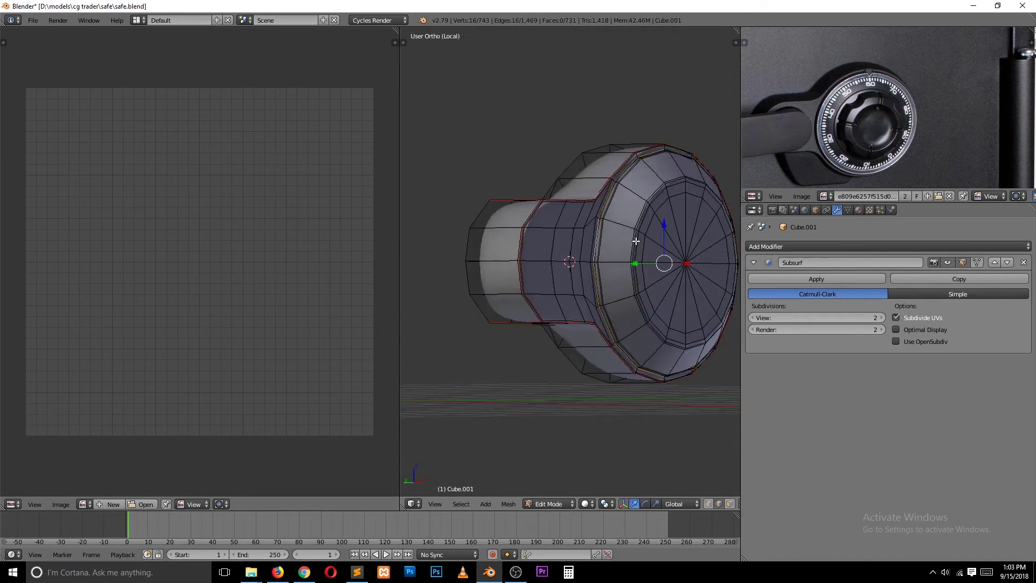
{"action": "left_click", "coordinate": [636, 242], "text": "alt+shift"}
{"action": "scroll", "coordinate": [675, 254], "scroll_direction": "up", "scroll_amount": 5}
{"action": "scroll", "coordinate": [405, 262], "scroll_direction": "down", "scroll_amount": 5}
{"action": "key", "text": "ctrl+e"}
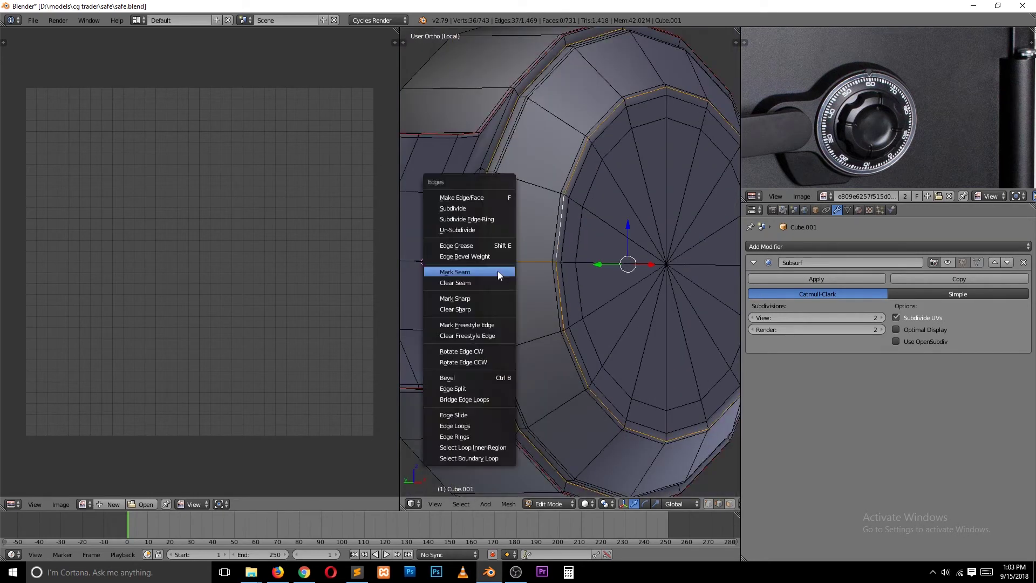
{"action": "left_click", "coordinate": [498, 271]}
{"action": "key", "text": "a"}
{"action": "key", "text": "u"}
From the right side view, change the mesh selection mode and unwrap the handle again
{"action": "key", "text": "a"}
{"action": "middle_click_drag", "start_coordinate": [569, 277], "coordinate": [521, 238]}
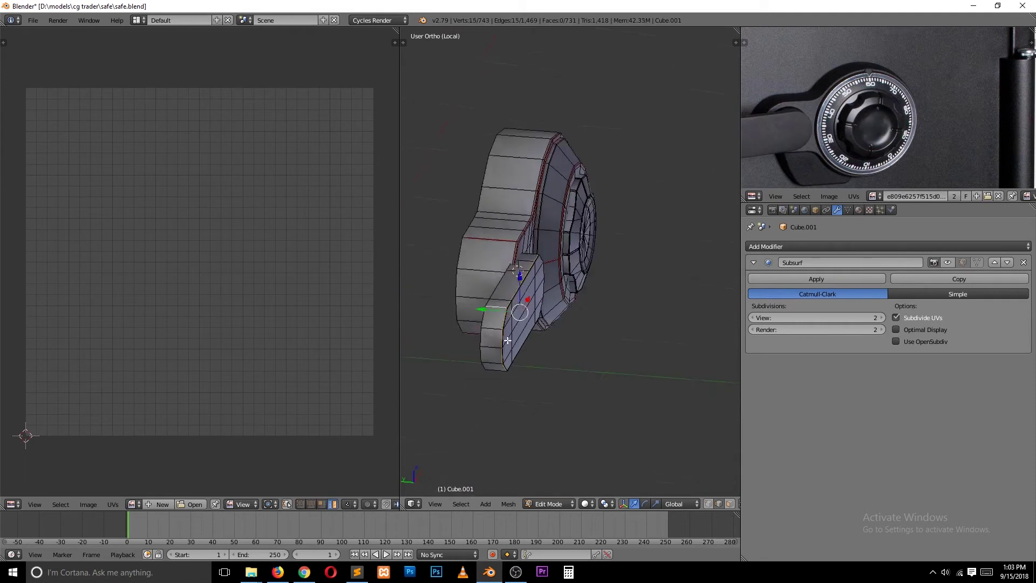
{"action": "key", "text": "KP_3"}
{"action": "key", "text": "ctrl+Tab"}
{"action": "left_click", "coordinate": [522, 236]}
{"action": "key", "text": "a"}
{"action": "key", "text": "u"}
{"action": "key", "text": "a"}
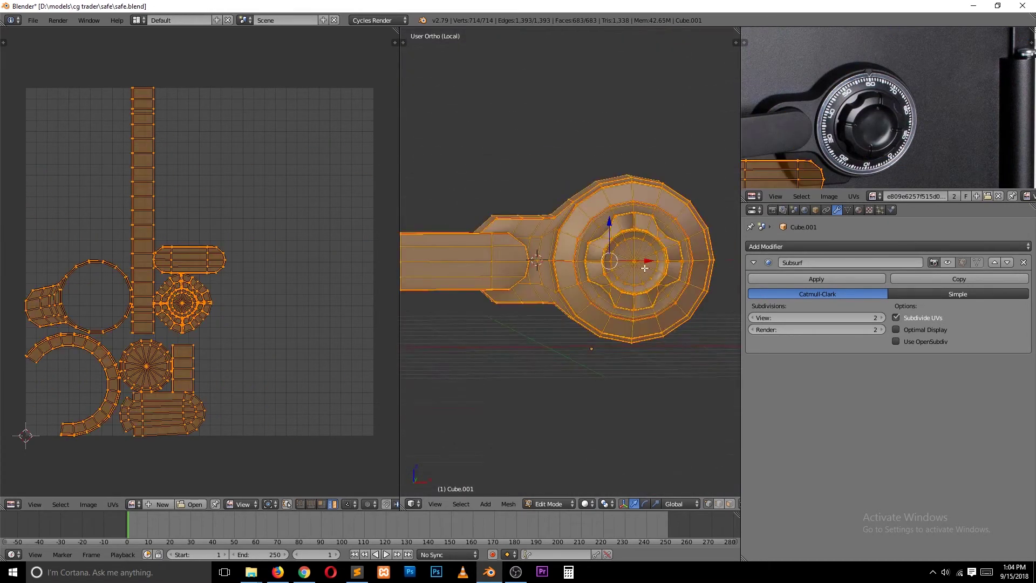
{"action": "scroll", "coordinate": [523, 256], "scroll_direction": "up", "scroll_amount": 3}
{"action": "scroll", "coordinate": [523, 256], "scroll_direction": "up", "scroll_amount": 3}
{"action": "scroll", "coordinate": [651, 113], "scroll_direction": "down", "scroll_amount": 3}
Mark a seam on an edge of the knob rim, then reselect the whole handle
{"action": "right_click", "coordinate": [651, 113], "text": "alt"}
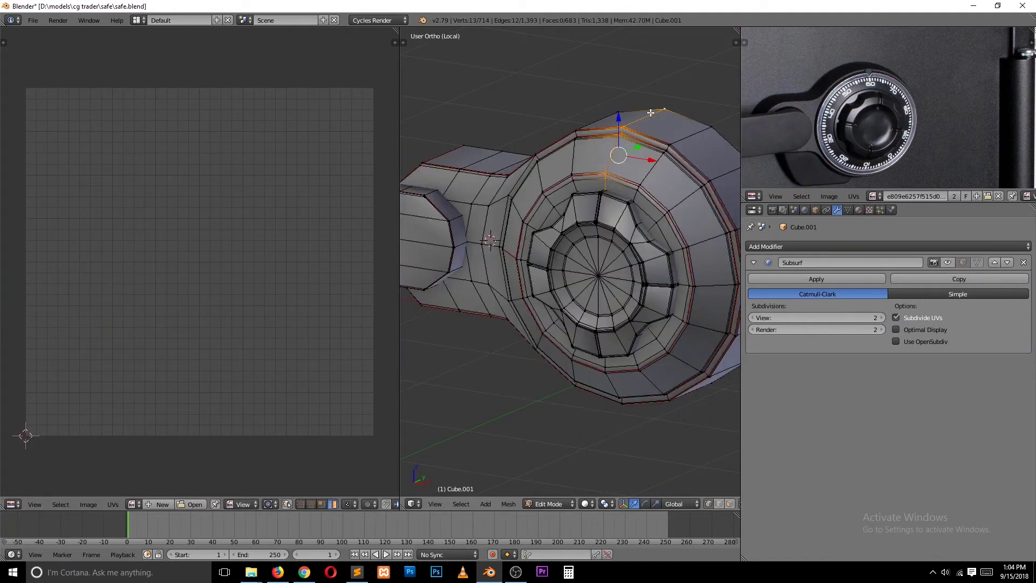
{"action": "middle_click_drag", "start_coordinate": [411, 324], "coordinate": [456, 319]}
{"action": "key", "text": "a"}
{"action": "key", "text": "a"}
{"action": "scroll", "coordinate": [451, 213], "scroll_direction": "up", "scroll_amount": 3}
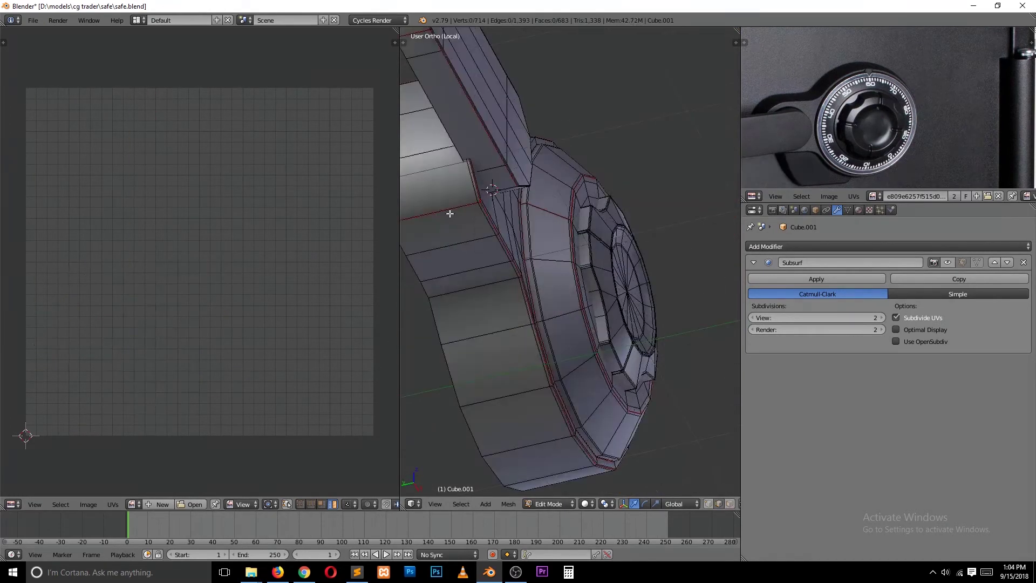
{"action": "scroll", "coordinate": [504, 140], "scroll_direction": "up", "scroll_amount": 3}
{"action": "right_click", "coordinate": [504, 140]}
{"action": "key", "text": "ctrl+e"}
{"action": "left_click", "coordinate": [491, 157]}
{"action": "key", "text": "a"}
{"action": "middle_click_drag", "start_coordinate": [491, 157], "coordinate": [578, 338]}
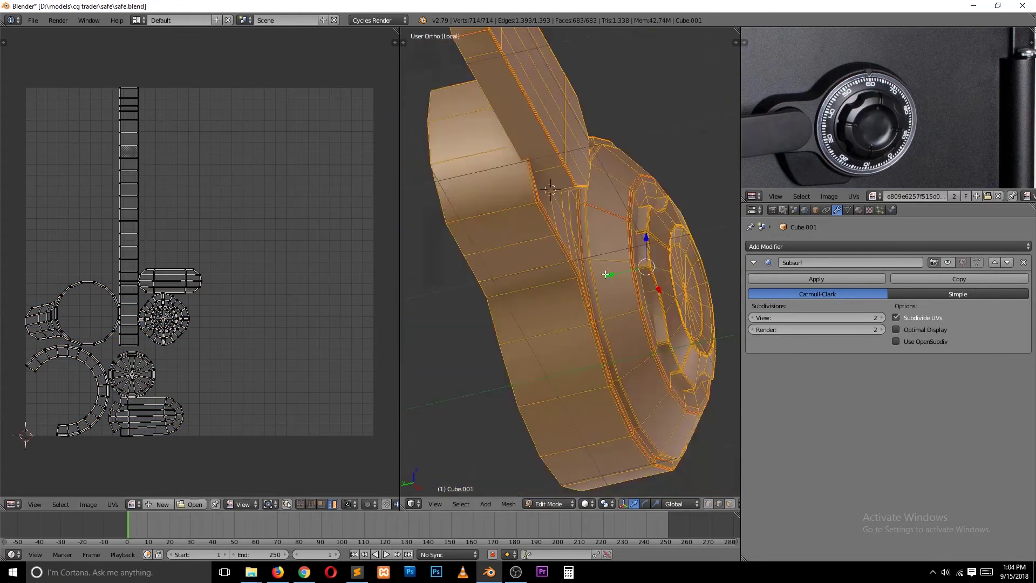
{"action": "key", "text": "a"}
{"action": "key", "text": "ctrl+Tab"}
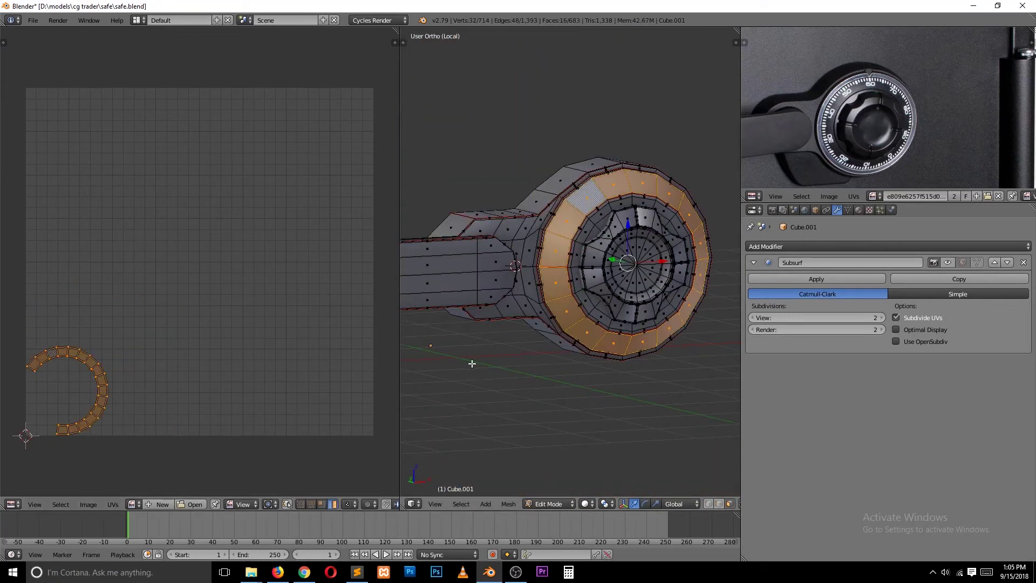
Select the knob's outer ring faces and unwrap them with Follow Active Quads
{"action": "key", "text": "KP_1"}
{"action": "key", "text": "a"}
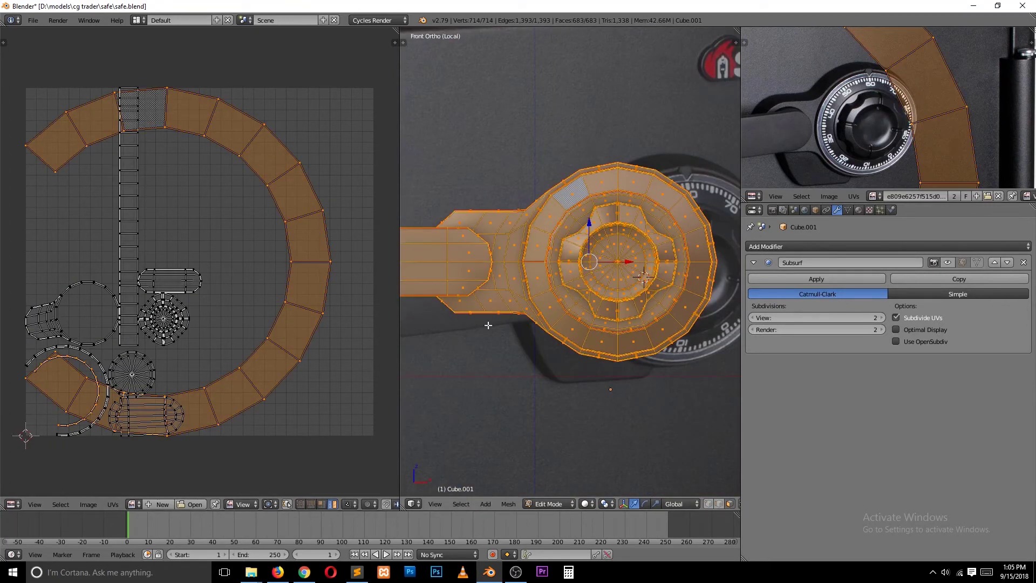
{"action": "left_click", "coordinate": [294, 191]}
{"action": "scroll", "coordinate": [228, 274], "scroll_direction": "up", "scroll_amount": 3}
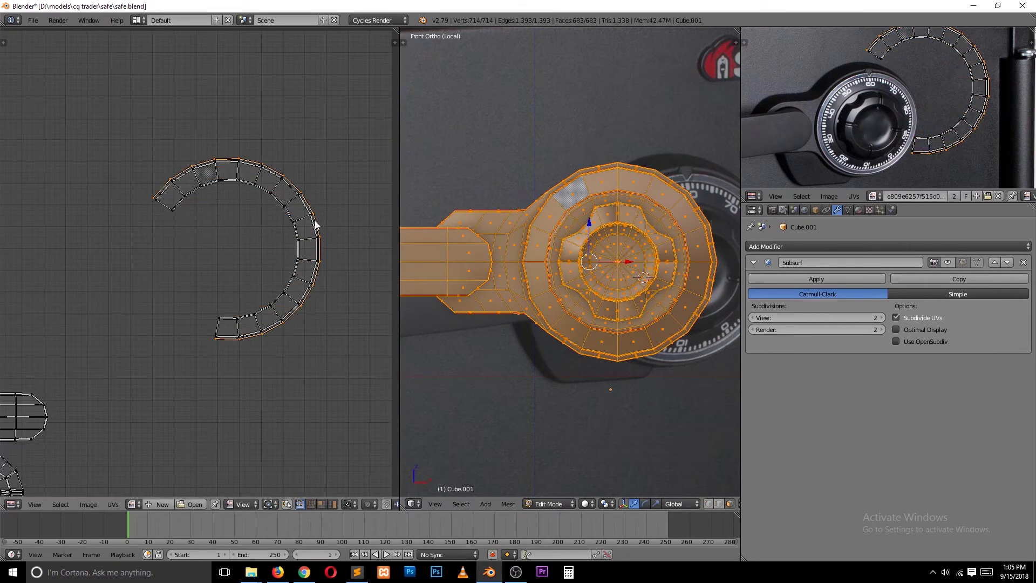
{"action": "mouse_move", "coordinate": [564, 218]}
{"action": "middle_mouse_down"}
{"action": "mouse_move", "coordinate": [588, 244]}
{"action": "mouse_move", "coordinate": [570, 272]}
{"action": "middle_mouse_up"}
{"action": "key", "text": "ctrl+z"}
{"action": "key", "text": "KP_3"}
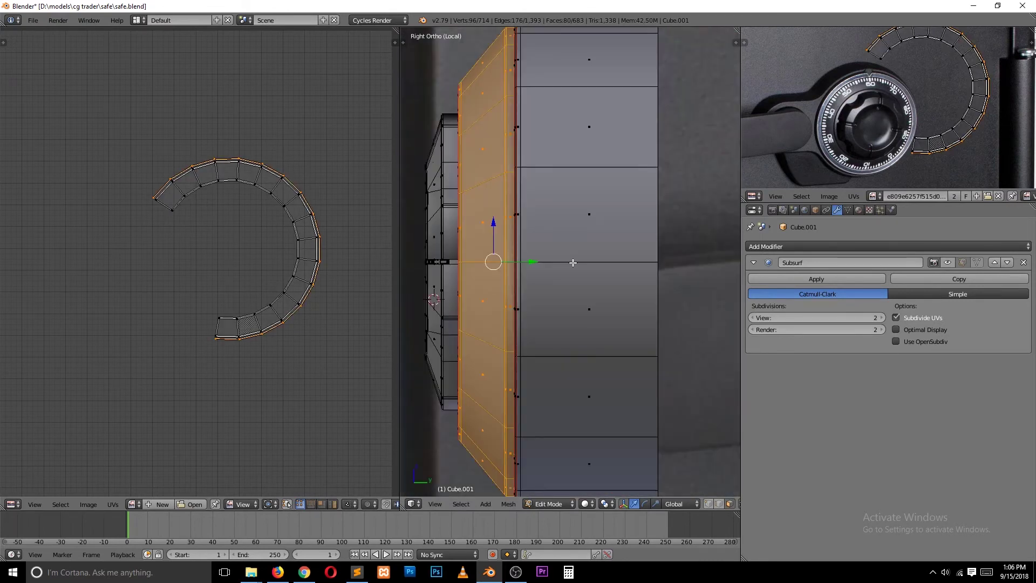
{"action": "key", "text": "u"}
{"action": "left_click", "coordinate": [491, 208]}
{"action": "key", "text": "u"}
Rotate the ring's UV strip 90° upright, shrink it, and save the file
{"action": "key", "text": "r"}
{"action": "left_click", "coordinate": [347, 318]}
{"action": "key", "text": "s"}
{"action": "left_click", "coordinate": [331, 269]}
{"action": "key", "text": "Home"}
{"action": "key", "text": "a"}
{"action": "left_click", "coordinate": [202, 222]}
{"action": "key", "text": "ctrl+s"}
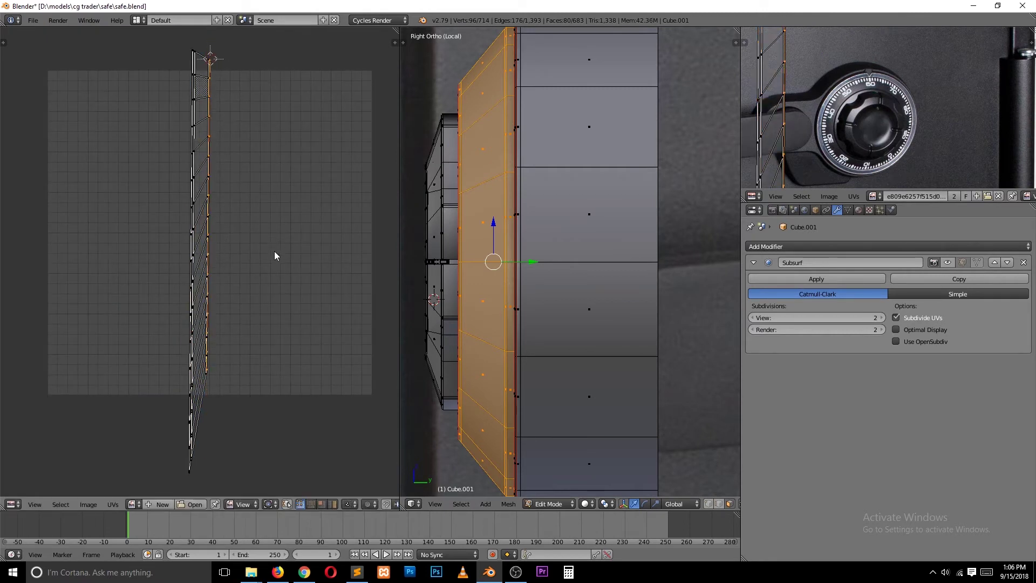
Select the ring's UV strip and stretch it wider along X
{"action": "key", "text": "super"}
{"action": "left_click", "coordinate": [209, 250]}
{"action": "key", "text": "a"}
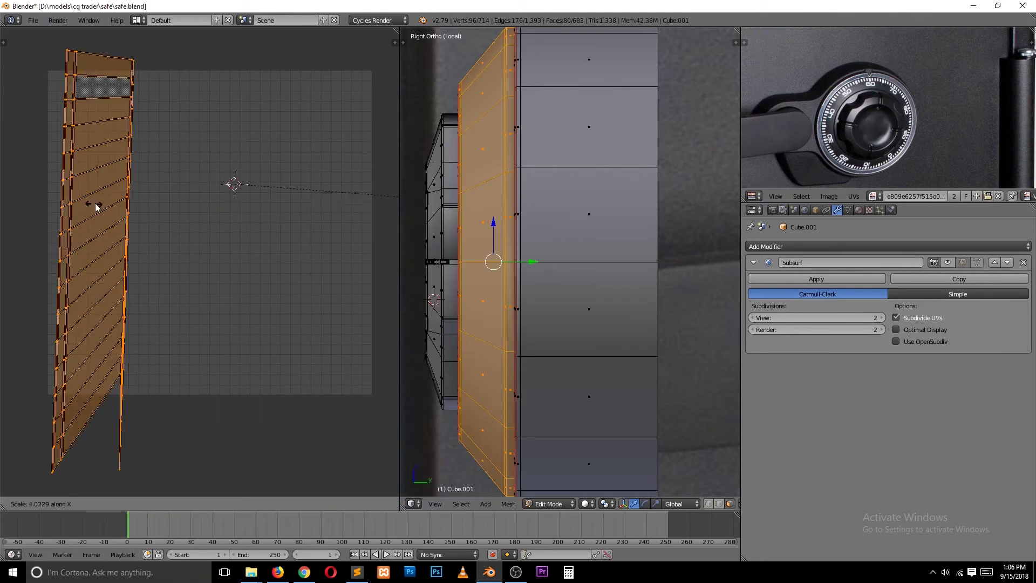
{"action": "key", "text": "a"}
{"action": "scroll", "coordinate": [126, 114], "scroll_direction": "down", "scroll_amount": 1}
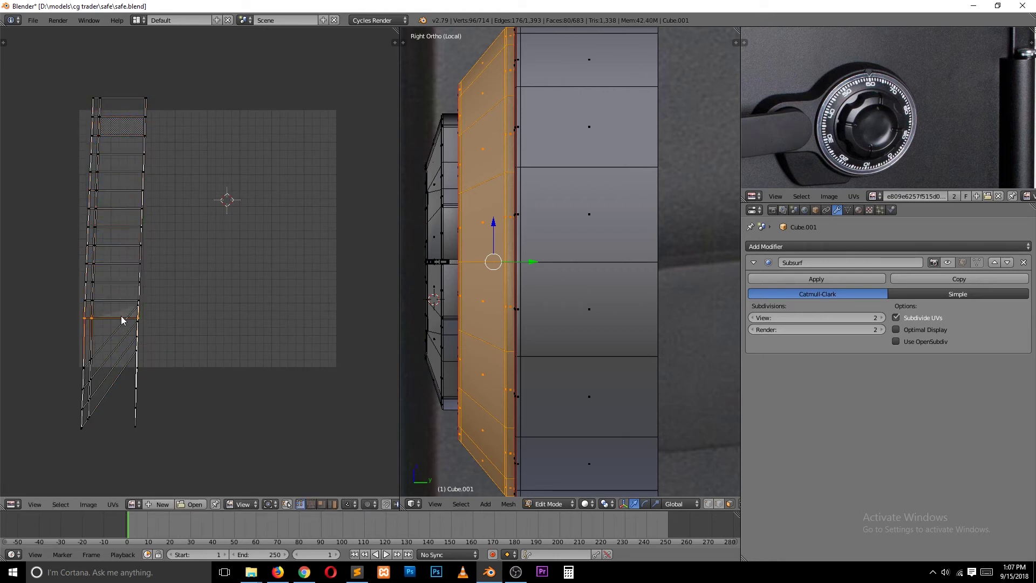
Apply Average Islands Scale and Pack Islands to all of the handle's UVs
{"action": "key", "text": "a"}
{"action": "key", "text": "a"}
{"action": "left_click", "coordinate": [112, 504]}
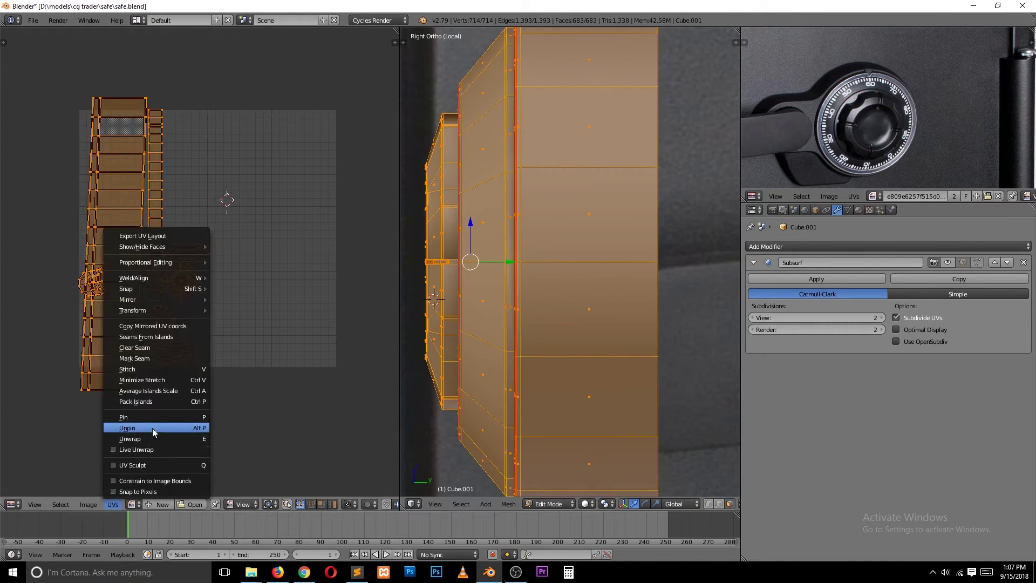
{"action": "left_click", "coordinate": [152, 428]}
{"action": "left_click", "coordinate": [113, 504]}
{"action": "left_click", "coordinate": [152, 389]}
Exit local view, review the handle's UV islands, and create a blank canvas in Photoshop
{"action": "middle_click_drag", "start_coordinate": [480, 283], "coordinate": [540, 243]}
{"action": "key", "text": "Tab"}
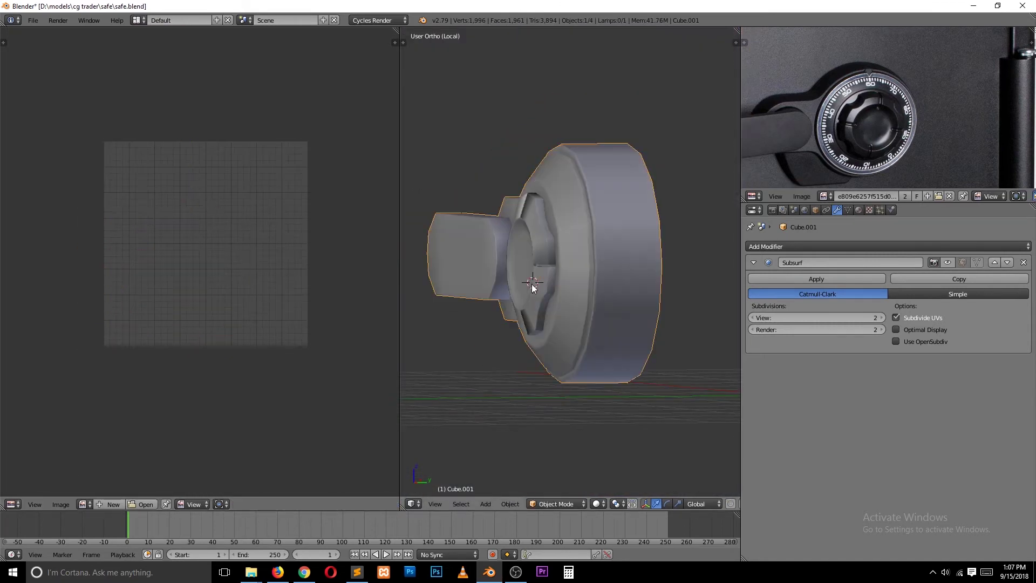
{"action": "key", "text": "KP_Divide"}
{"action": "right_click", "coordinate": [561, 227]}
{"action": "key", "text": "Tab"}
{"action": "scroll", "coordinate": [202, 266], "scroll_direction": "up", "scroll_amount": 3}
{"action": "scroll", "coordinate": [183, 277], "scroll_direction": "down", "scroll_amount": 1}
{"action": "right_click", "coordinate": [112, 225]}
{"action": "key", "text": "a"}
{"action": "scroll", "coordinate": [201, 295], "scroll_direction": "up", "scroll_amount": 3}
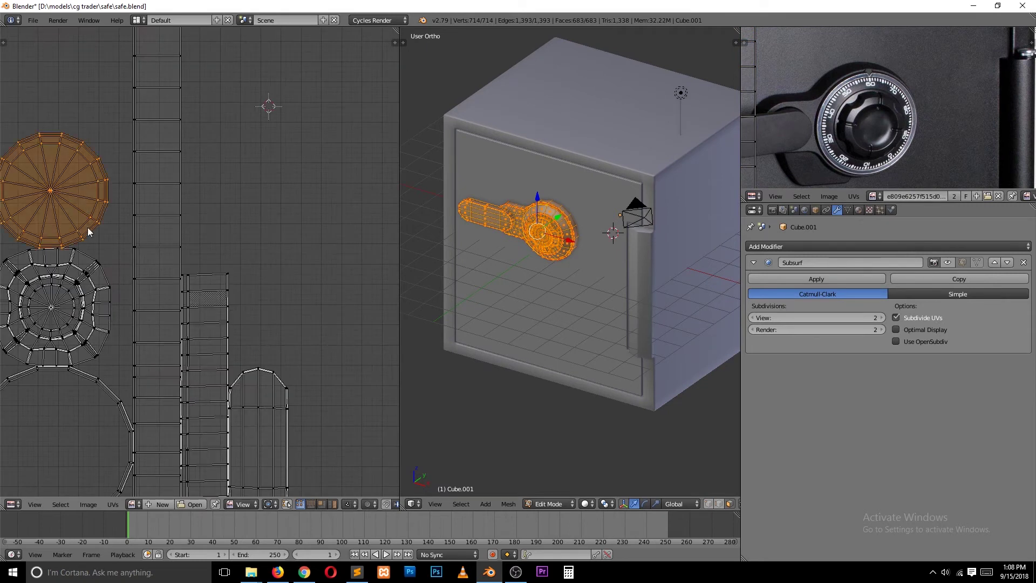
{"action": "key", "text": "Tab"}
{"action": "left_click", "coordinate": [410, 572]}
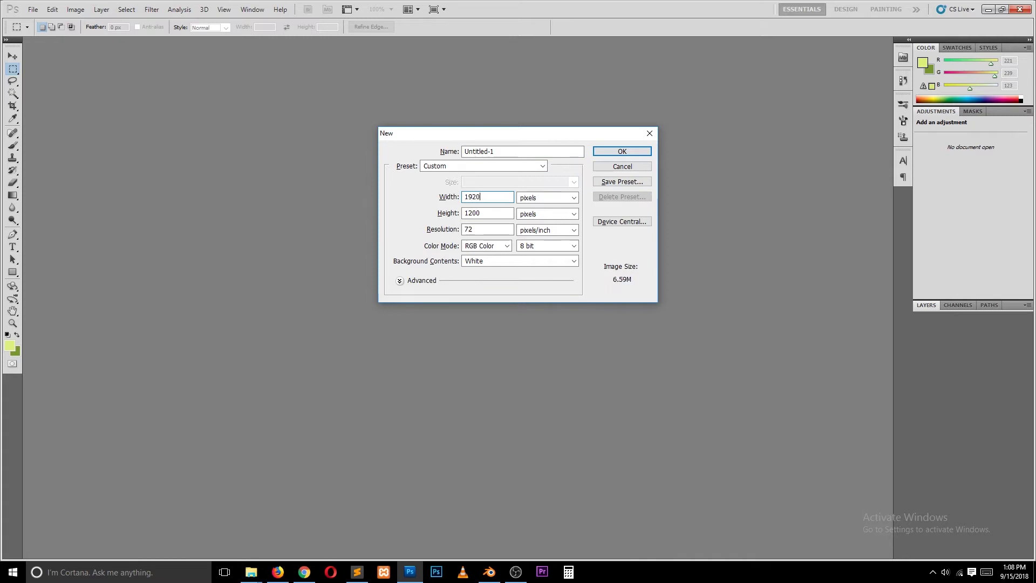
{"action": "key", "text": "Return"}
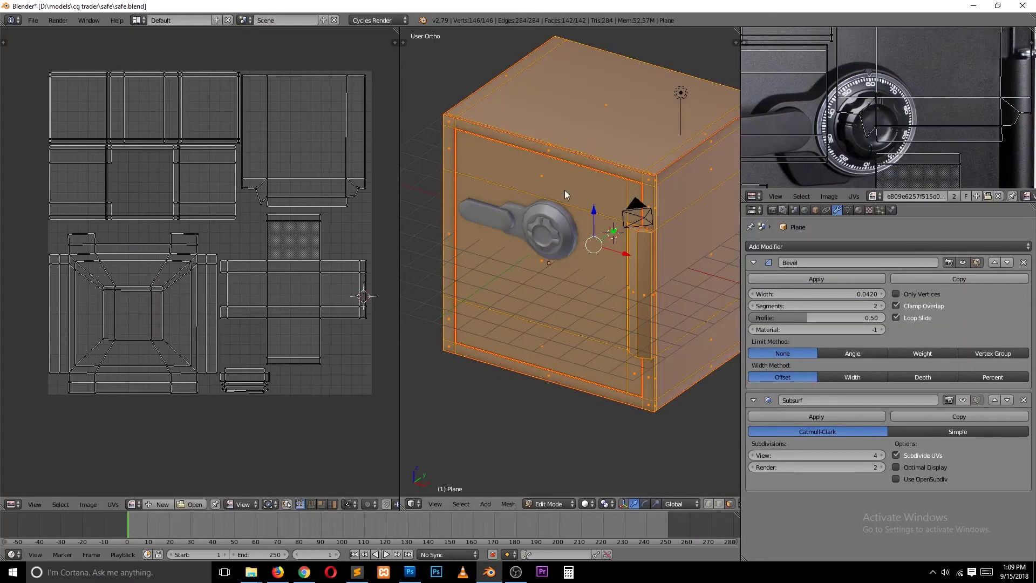
Duplicate the safe, send the copy to another layer, and apply its Bevel modifier
{"action": "middle_click_drag", "start_coordinate": [592, 247], "coordinate": [525, 281]}
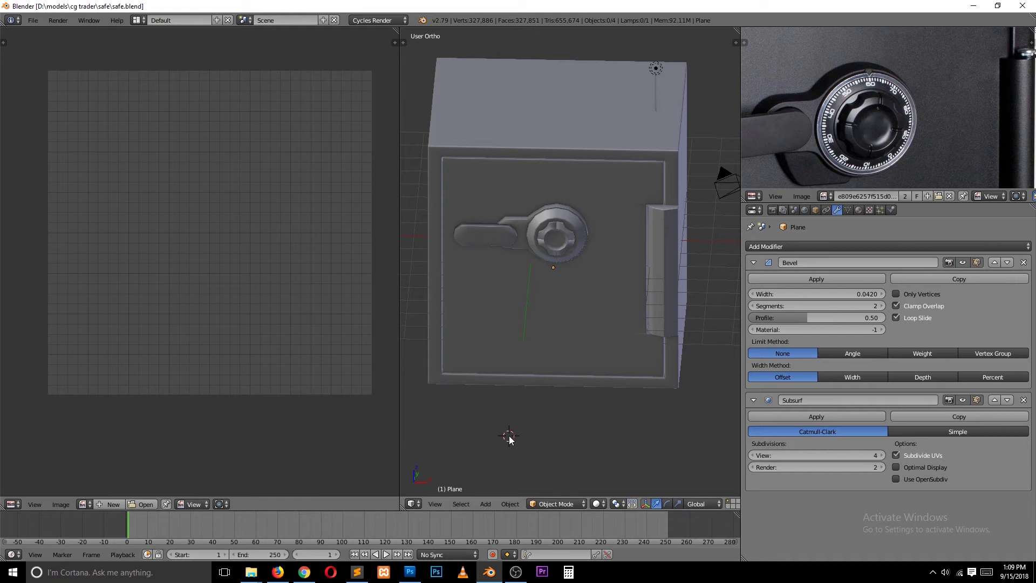
{"action": "scroll", "coordinate": [605, 251], "scroll_direction": "down", "scroll_amount": 3}
{"action": "key", "text": "shift+d"}
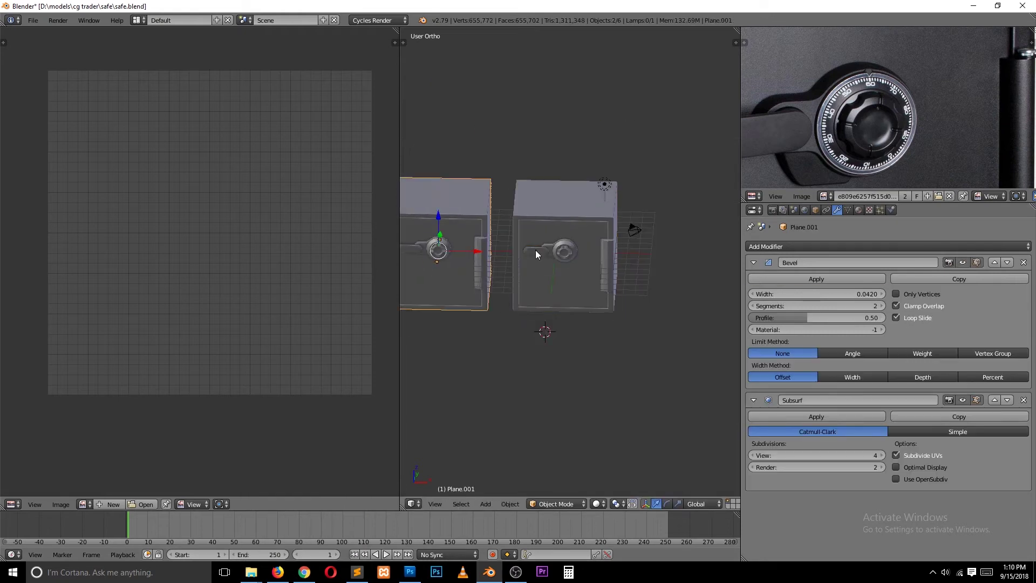
{"action": "key", "text": "m"}
{"action": "right_click", "coordinate": [471, 251]}
{"action": "scroll", "coordinate": [471, 250], "scroll_direction": "up", "scroll_amount": 5}
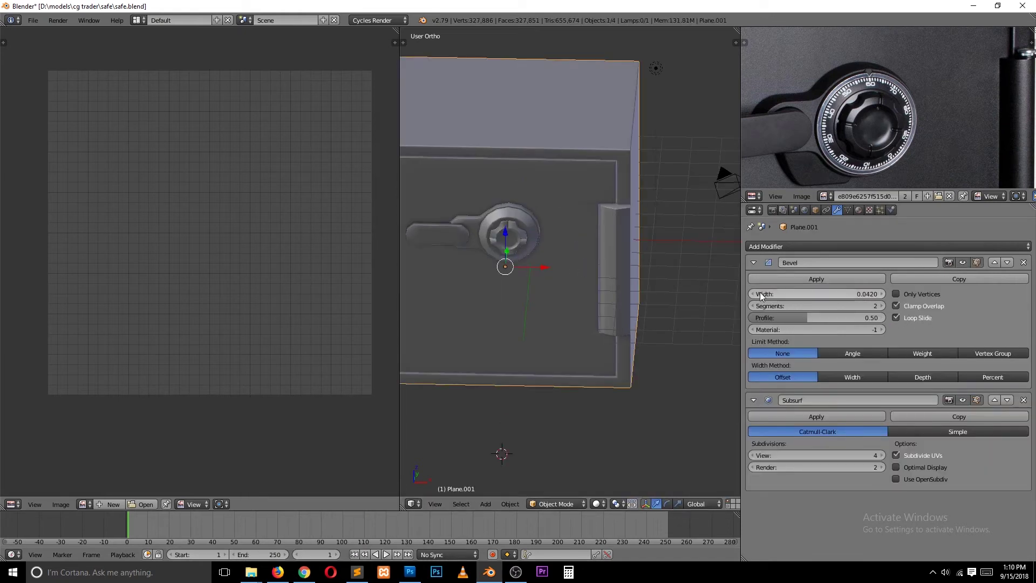
{"action": "left_click", "coordinate": [817, 279]}
In the safe body's Edit Mode, select all UV islands and pack them into the grid
{"action": "right_click", "coordinate": [591, 157]}
{"action": "key", "text": "Tab"}
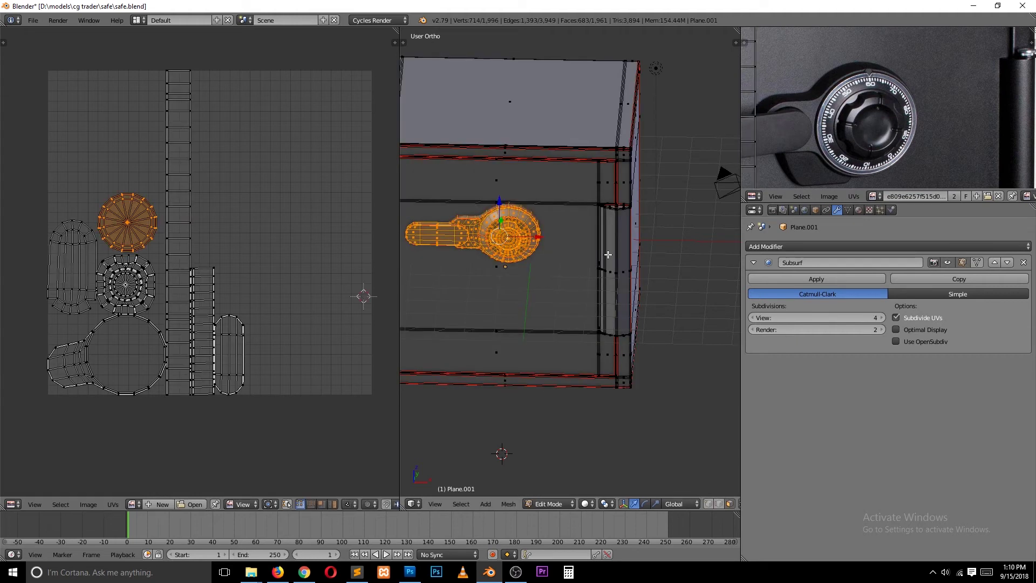
{"action": "key", "text": "Tab"}
{"action": "key", "text": "Tab"}
{"action": "key", "text": "Tab"}
{"action": "key", "text": "KP_1"}
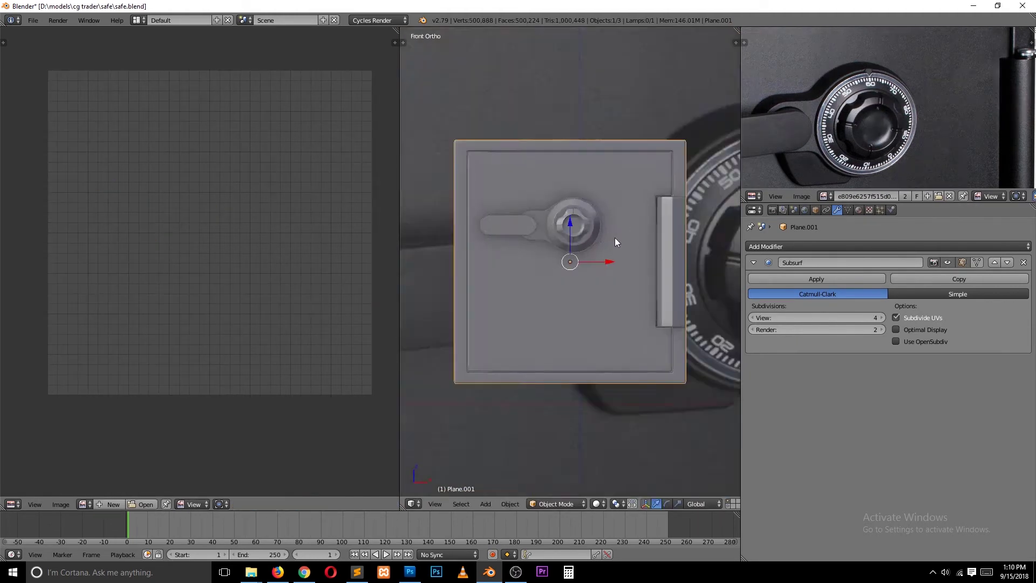
{"action": "middle_click_drag", "start_coordinate": [544, 257], "coordinate": [611, 345]}
{"action": "key", "text": "Tab"}
{"action": "right_click", "coordinate": [279, 274]}
{"action": "key", "text": "a"}
{"action": "left_click", "coordinate": [113, 503]}
{"action": "left_click", "coordinate": [172, 401]}
{"action": "left_click", "coordinate": [113, 504]}
Try packing the safe's UV islands, undo it, and select the whole body mesh
{"action": "left_click", "coordinate": [172, 401]}
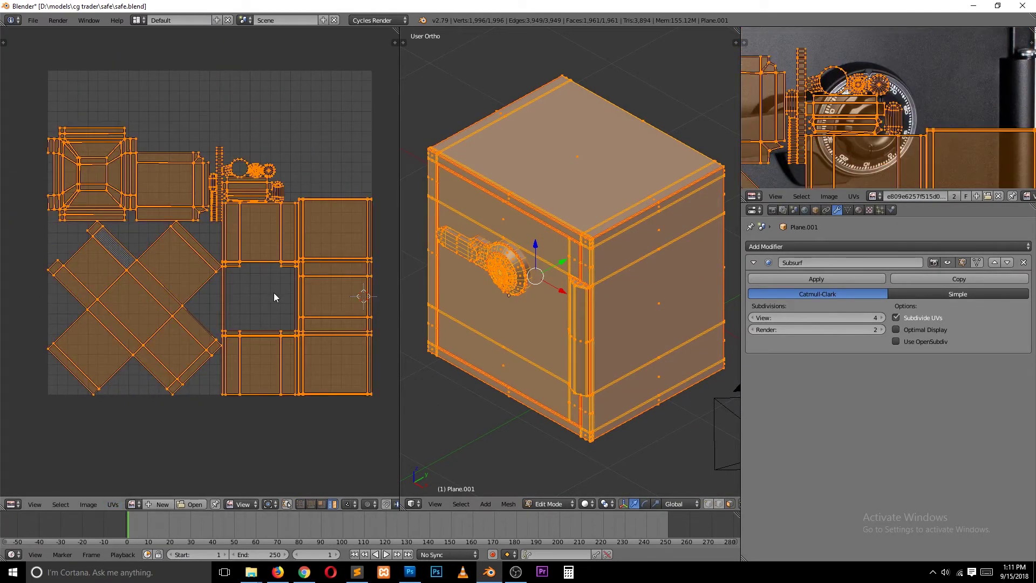
{"action": "right_click", "coordinate": [120, 206]}
{"action": "key", "text": "ctrl+z"}
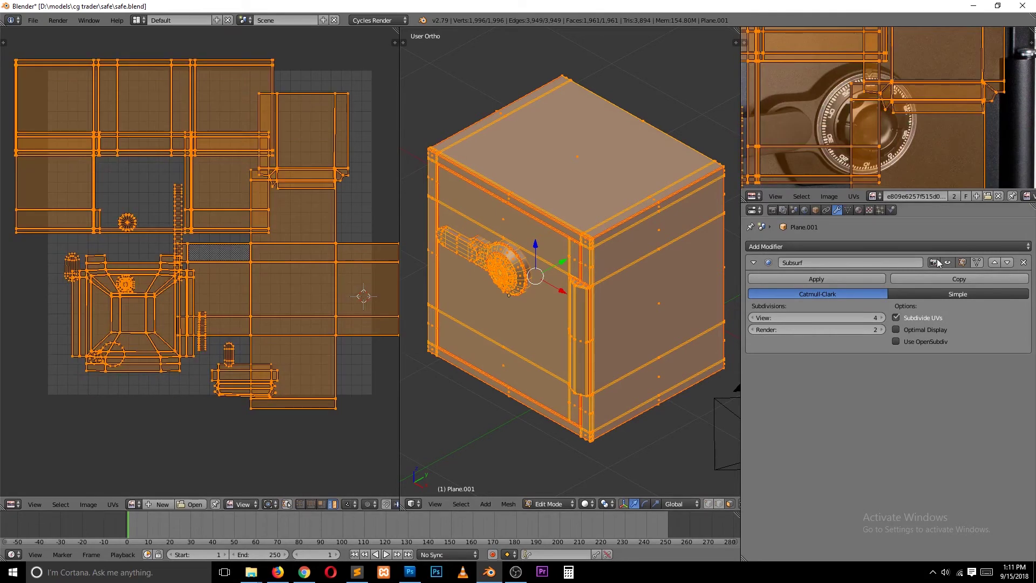
{"action": "middle_click_drag", "start_coordinate": [486, 281], "coordinate": [431, 266]}
{"action": "key", "text": "ctrl+z"}
{"action": "key", "text": "ctrl+z"}
{"action": "mouse_move", "coordinate": [566, 252]}
{"action": "middle_mouse_down"}
{"action": "mouse_move", "coordinate": [527, 236]}
{"action": "mouse_move", "coordinate": [514, 342]}
{"action": "mouse_move", "coordinate": [570, 318]}
{"action": "middle_mouse_up"}
{"action": "key", "text": "a"}
Shrink the top-left, circular and ladder-strip islands, moving the ladder right and circle lower right
{"action": "right_click", "coordinate": [87, 121]}
{"action": "right_click", "coordinate": [138, 184]}
{"action": "right_click", "coordinate": [302, 135]}
{"action": "key", "text": "s"}
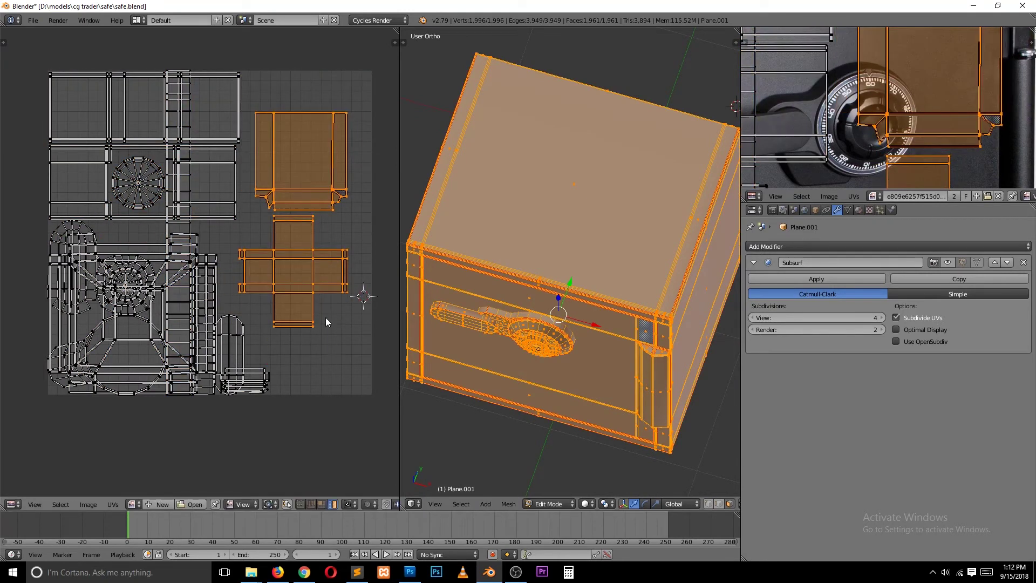
{"action": "left_click", "coordinate": [325, 318]}
{"action": "right_click", "coordinate": [179, 162]}
{"action": "key", "text": "g"}
{"action": "left_click", "coordinate": [363, 336]}
{"action": "right_click_drag", "start_coordinate": [124, 281], "coordinate": [302, 359]}
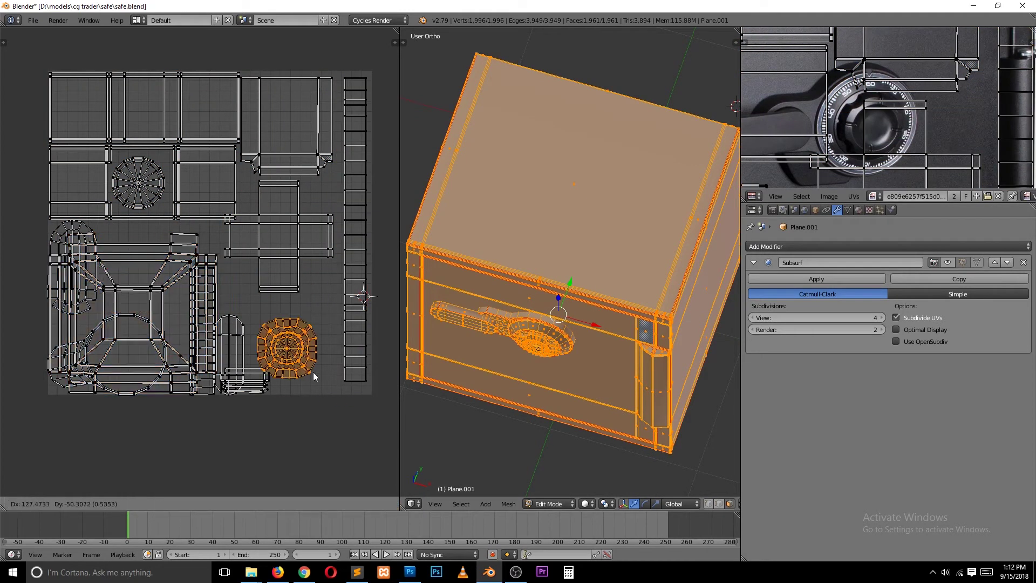
Move the arch-shaped island to bottom centre and the circle-and-cone island beside the round one
{"action": "right_click", "coordinate": [243, 381]}
{"action": "right_click_drag", "start_coordinate": [243, 381], "coordinate": [130, 235]}
{"action": "right_click", "coordinate": [65, 362]}
{"action": "key", "text": "g"}
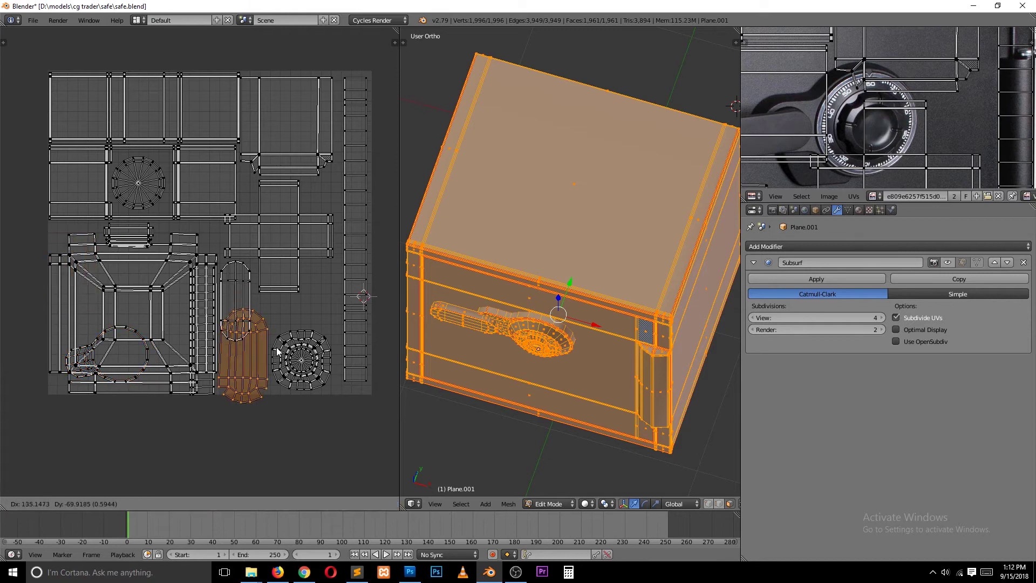
{"action": "right_click", "coordinate": [125, 378]}
{"action": "key", "text": "g"}
{"action": "left_click", "coordinate": [320, 352]}
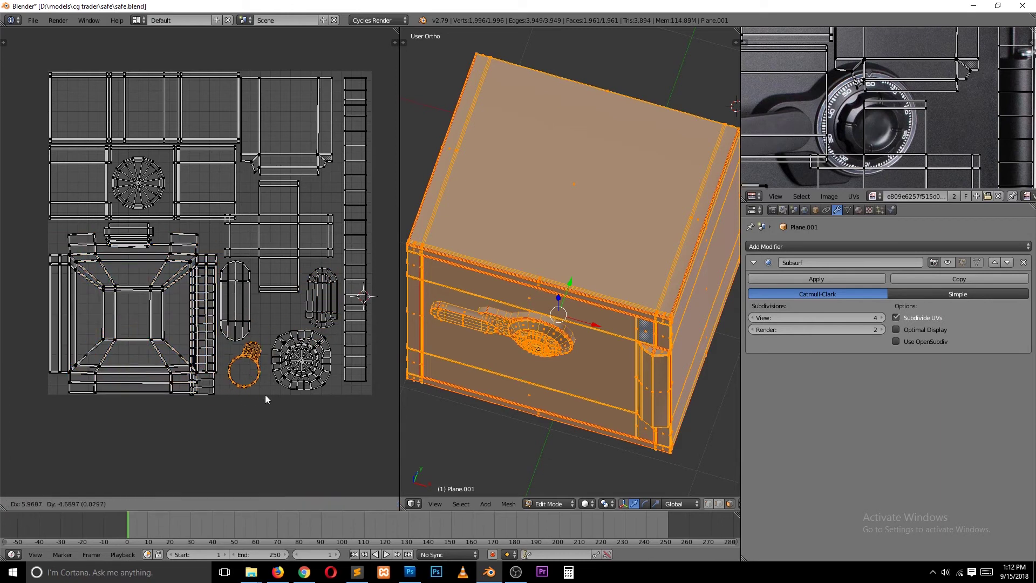
Move the small rectangle island into free space, enlarge the ring-and-cone island, and save
{"action": "right_click", "coordinate": [212, 300]}
{"action": "key", "text": "g"}
{"action": "left_click", "coordinate": [254, 297]}
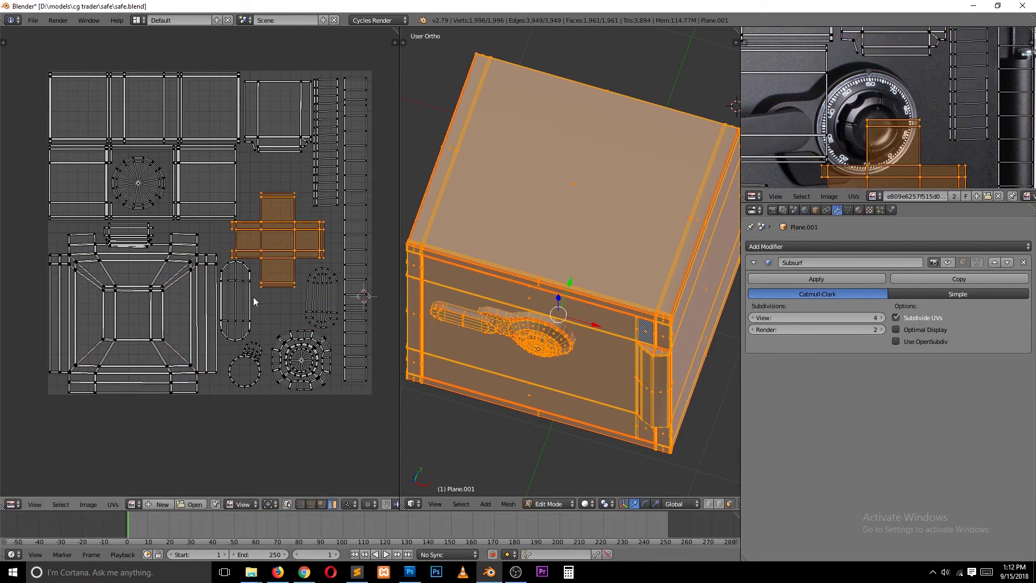
{"action": "right_click", "coordinate": [250, 353]}
{"action": "key", "text": "s"}
{"action": "key", "text": "a"}
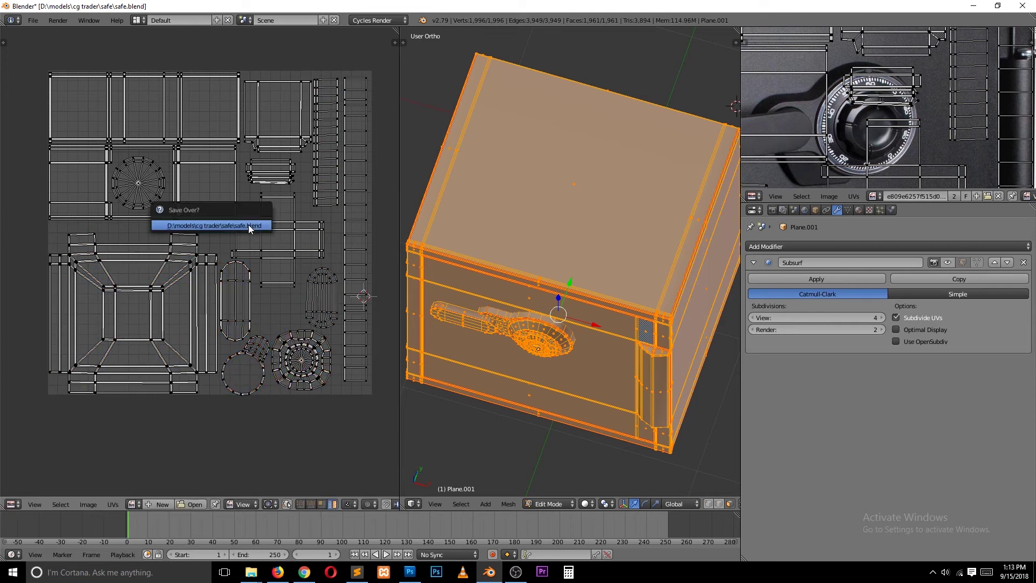
{"action": "key", "text": "a"}
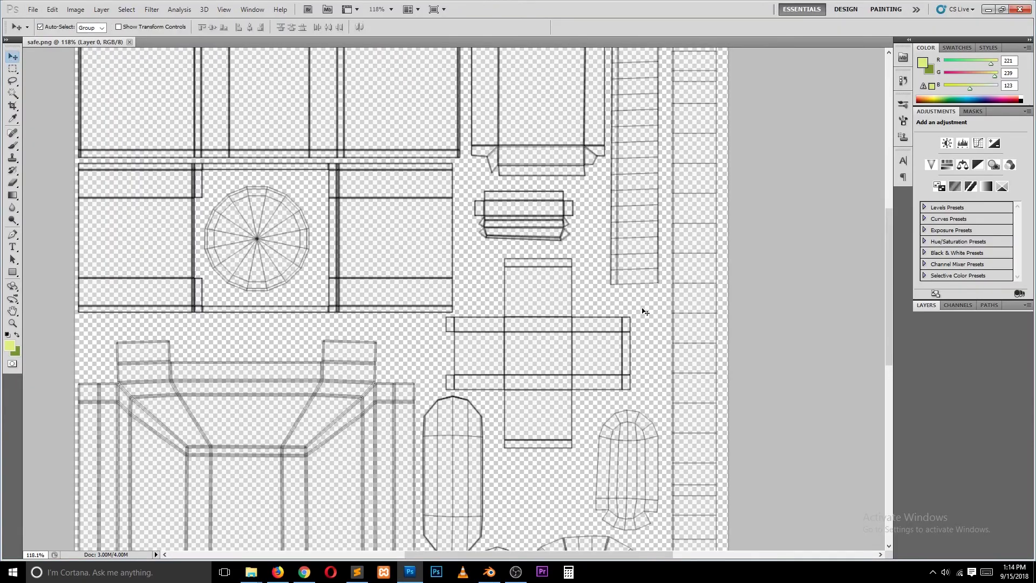
Rotate the canvas view 90° clockwise and set the foreground colour to near-white
{"action": "key", "text": "r"}
{"action": "left_click_drag", "start_coordinate": [646, 312], "coordinate": [485, 528]}
{"action": "left_click", "coordinate": [924, 306]}
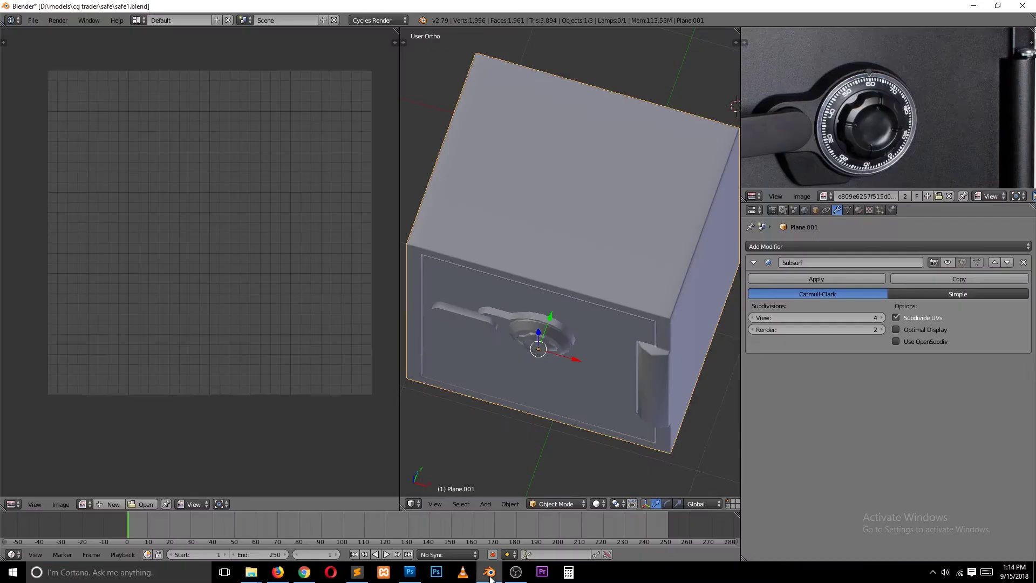
{"action": "key", "text": "Return"}
Add a new black-filled layer beneath the UV layout layer
{"action": "scroll", "coordinate": [475, 486], "scroll_direction": "up", "scroll_amount": 5, "text": "alt"}
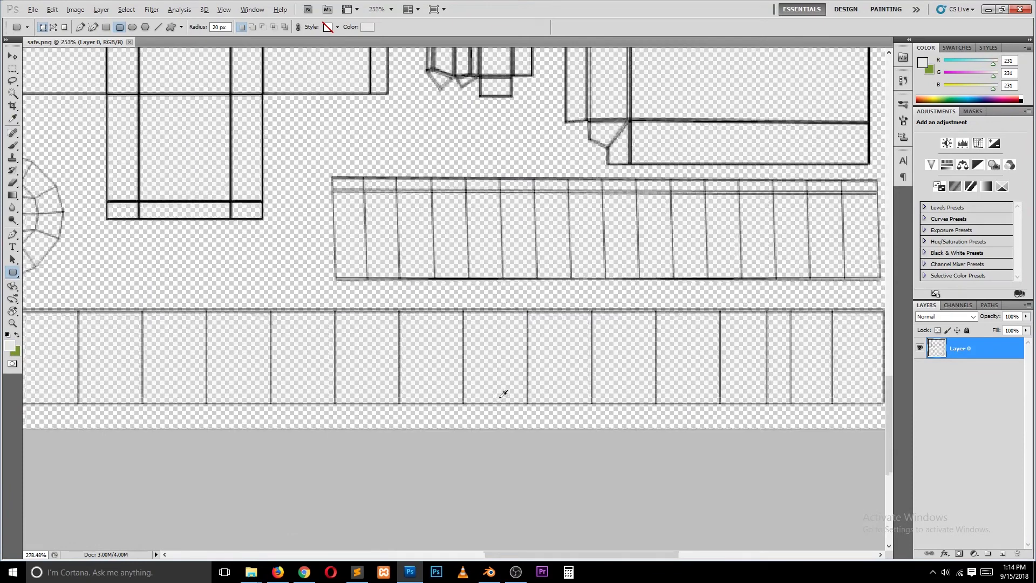
{"action": "key", "text": "u"}
{"action": "scroll", "coordinate": [268, 212], "scroll_direction": "up", "scroll_amount": 3, "text": "alt"}
{"action": "key", "text": "ctrl+shift+alt+n"}
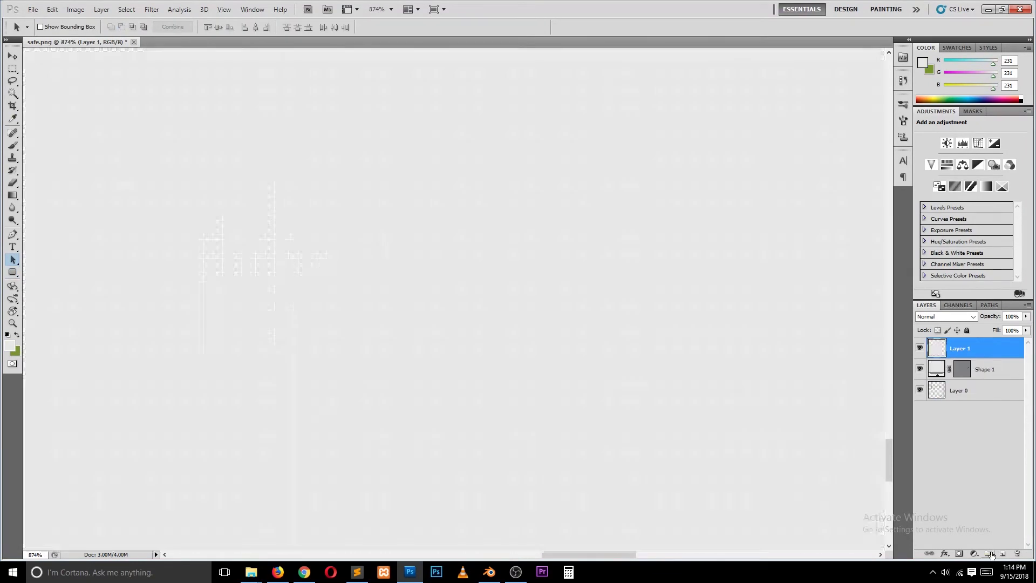
{"action": "key", "text": "d"}
{"action": "key", "text": "alt+BackSpace"}
{"action": "key", "text": "ctrl+shift+bracketleft"}
Resize a rounded-rectangle tick bar and repeat copies of it along the dial strip
{"action": "scroll", "coordinate": [488, 302], "scroll_direction": "down", "scroll_amount": 2, "text": "alt"}
{"action": "key", "text": "alt+period"}
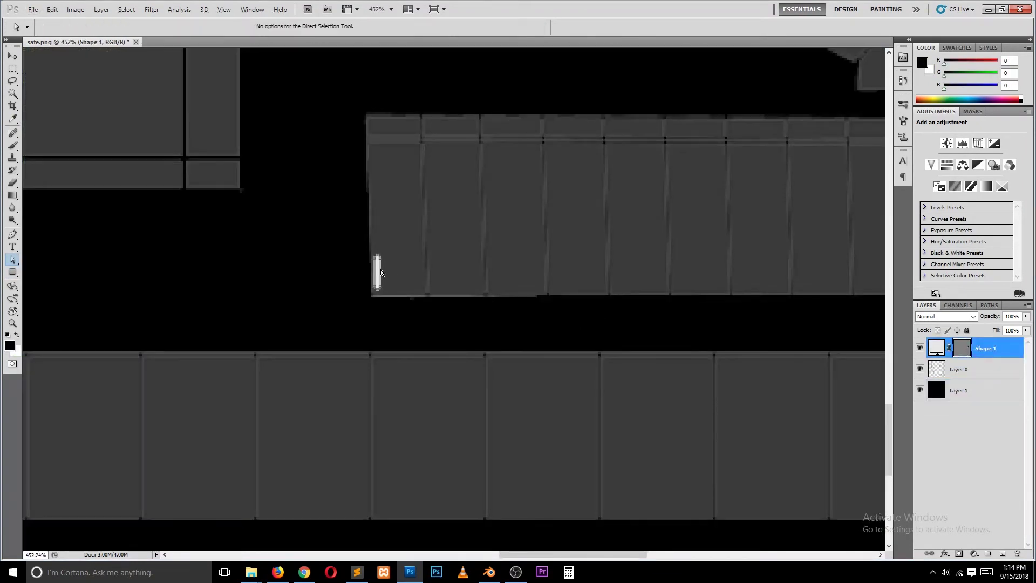
{"action": "key", "text": "ctrl+t"}
{"action": "key", "text": "Return"}
{"action": "key", "text": "a"}
{"action": "left_click_drag", "start_coordinate": [413, 244], "coordinate": [406, 268]}
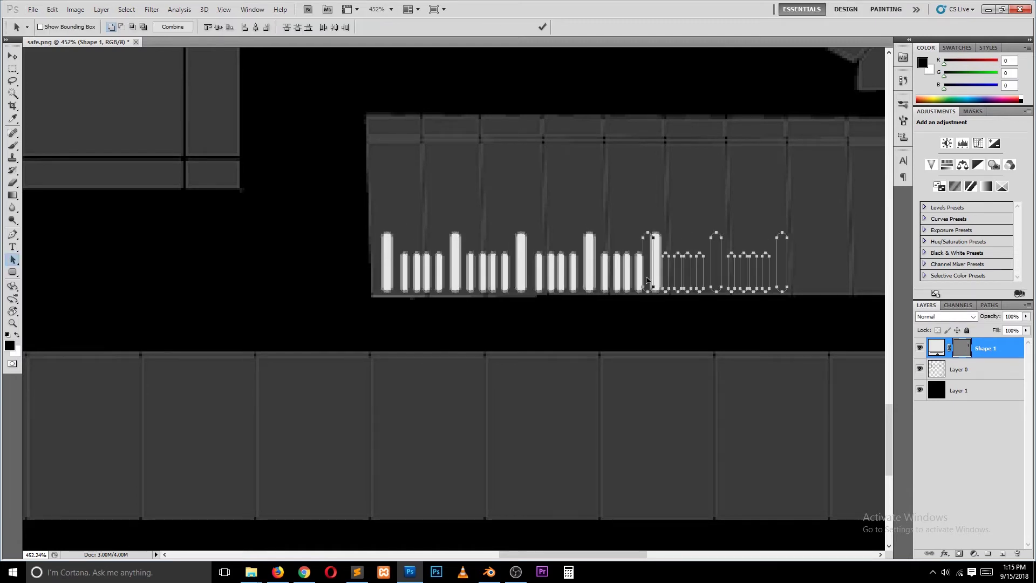
{"action": "key", "text": "ctrl+alt+shift+t"}
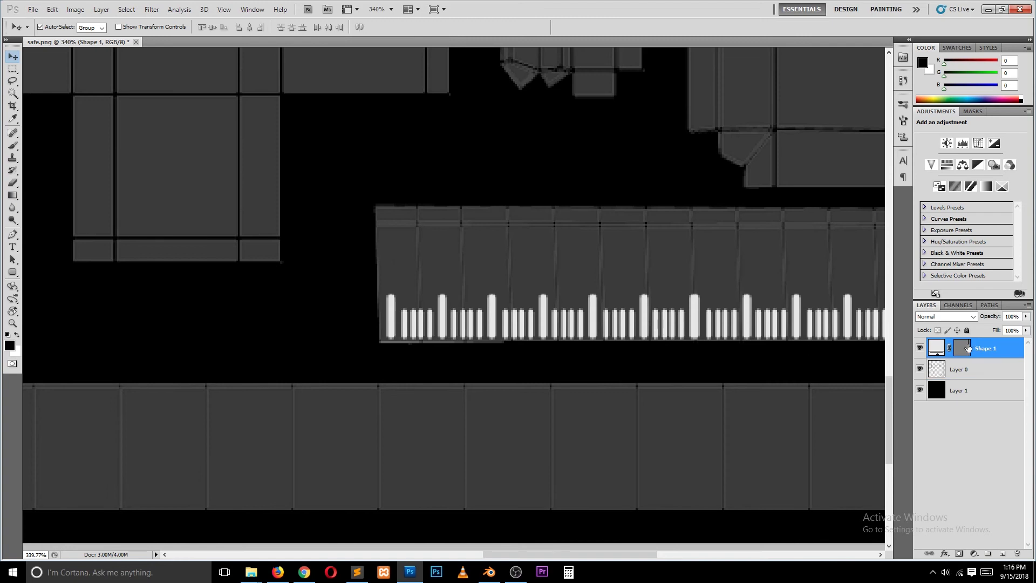
Select the whole row of tick bars and transform them together
{"action": "left_click", "coordinate": [968, 348]}
{"action": "key", "text": "a"}
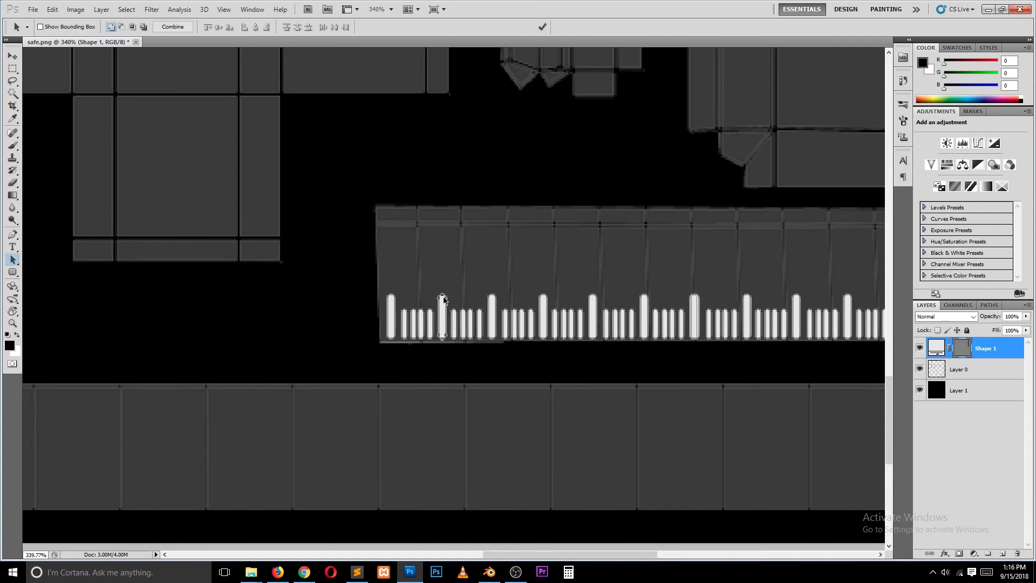
{"action": "left_click_drag", "start_coordinate": [839, 316], "coordinate": [582, 309]}
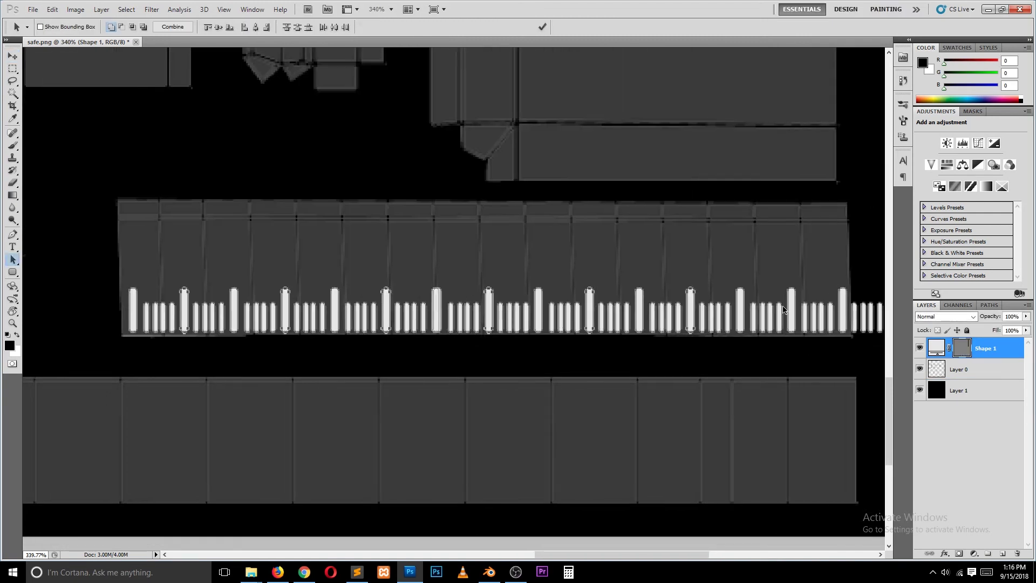
{"action": "key", "text": "ctrl+t"}
{"action": "key", "text": "Return"}
{"action": "left_click", "coordinate": [570, 365]}
{"action": "key", "text": "Return"}
{"action": "left_click", "coordinate": [488, 573]}
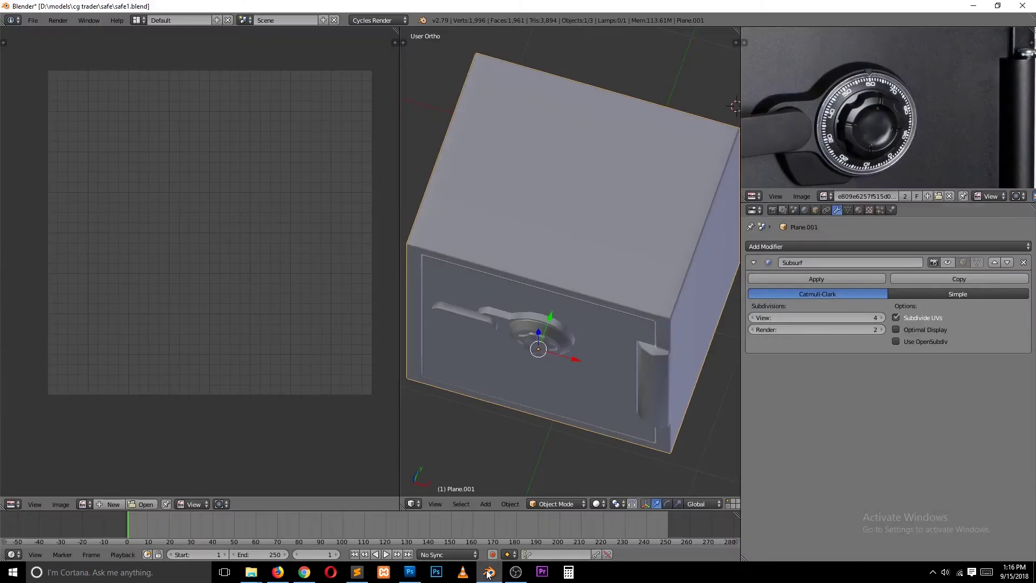
{"action": "left_click", "coordinate": [487, 573]}
Add a white '01' text label above the first tick mark
{"action": "left_click", "coordinate": [135, 265]}
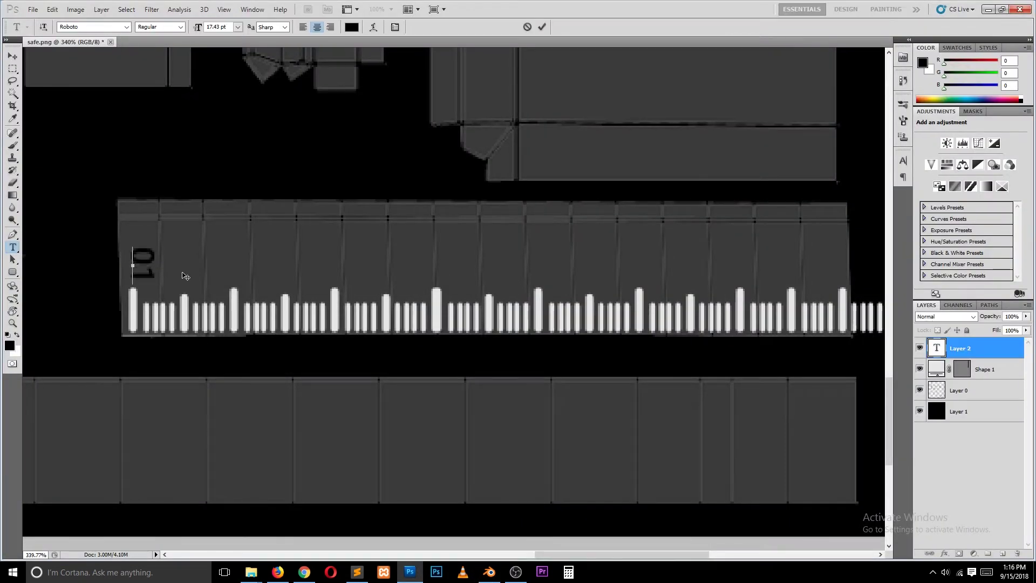
{"action": "left_click", "coordinate": [17, 58]}
{"action": "key", "text": "ctrl+t"}
{"action": "key", "text": "Return"}
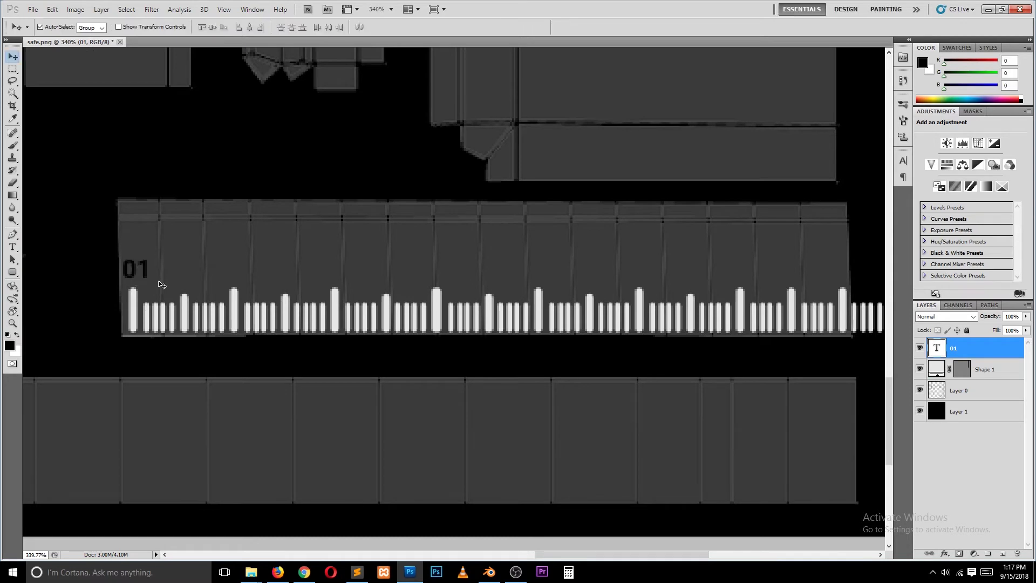
{"action": "left_click", "coordinate": [349, 27]}
{"action": "left_click", "coordinate": [150, 266]}
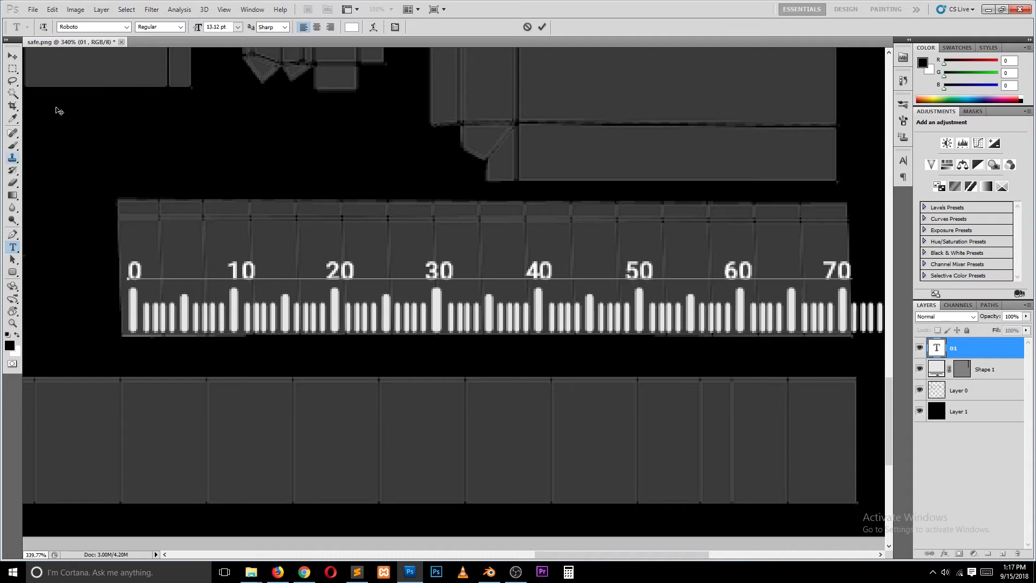
Align the 0–70 number row with the ticks, then load safe-2.png into Blender's UV editor
{"action": "left_click", "coordinate": [13, 56]}
{"action": "left_click_drag", "start_coordinate": [871, 270], "coordinate": [836, 285]}
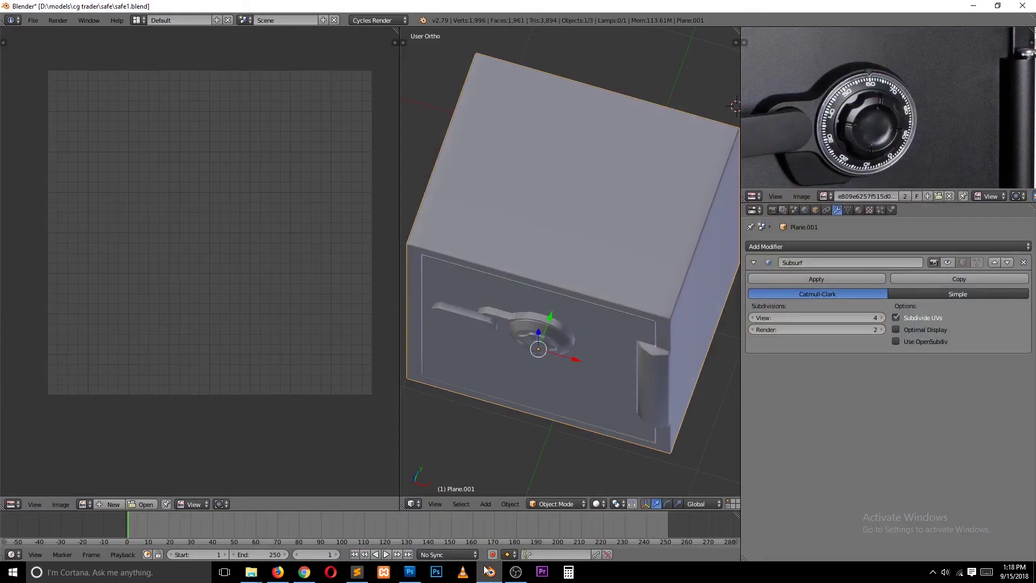
{"action": "key", "text": "Tab"}
{"action": "key", "text": "alt+o"}
{"action": "double_click", "coordinate": [190, 86]}
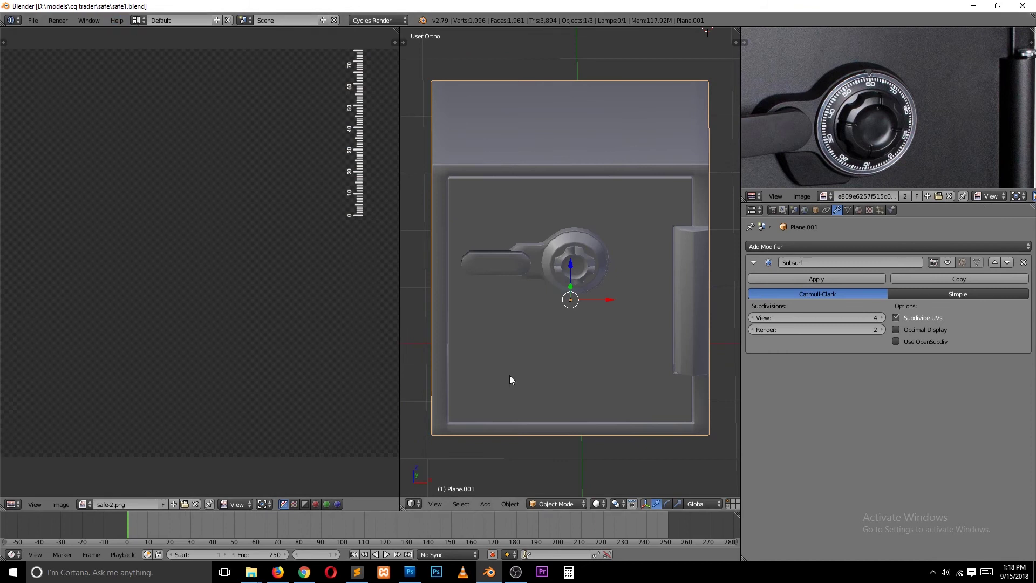
Create a new material for the safe with a Principled BSDF linked to the output
{"action": "left_click", "coordinate": [11, 505]}
{"action": "left_click", "coordinate": [54, 389]}
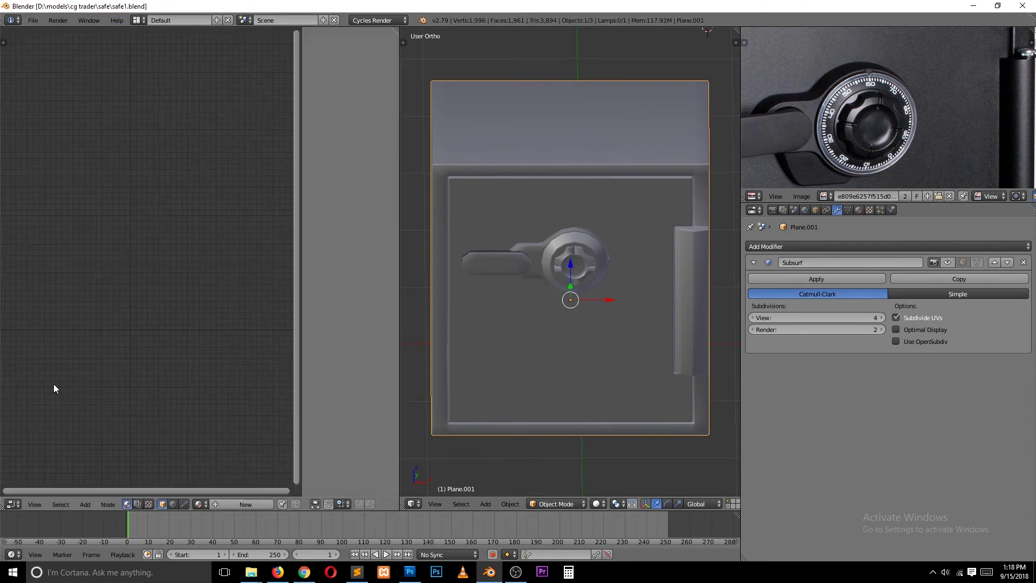
{"action": "left_click", "coordinate": [246, 504]}
{"action": "key", "text": "shift+a"}
{"action": "left_click", "coordinate": [335, 198]}
{"action": "left_click", "coordinate": [248, 294]}
Replace the diffuse node with a safe-2 Image Texture fed by a Mapping node
{"action": "key", "text": "shift+s"}
{"action": "left_click", "coordinate": [162, 270]}
{"action": "left_click", "coordinate": [113, 238]}
{"action": "left_click", "coordinate": [139, 259]}
{"action": "scroll", "coordinate": [210, 296], "scroll_direction": "up", "scroll_amount": 3}
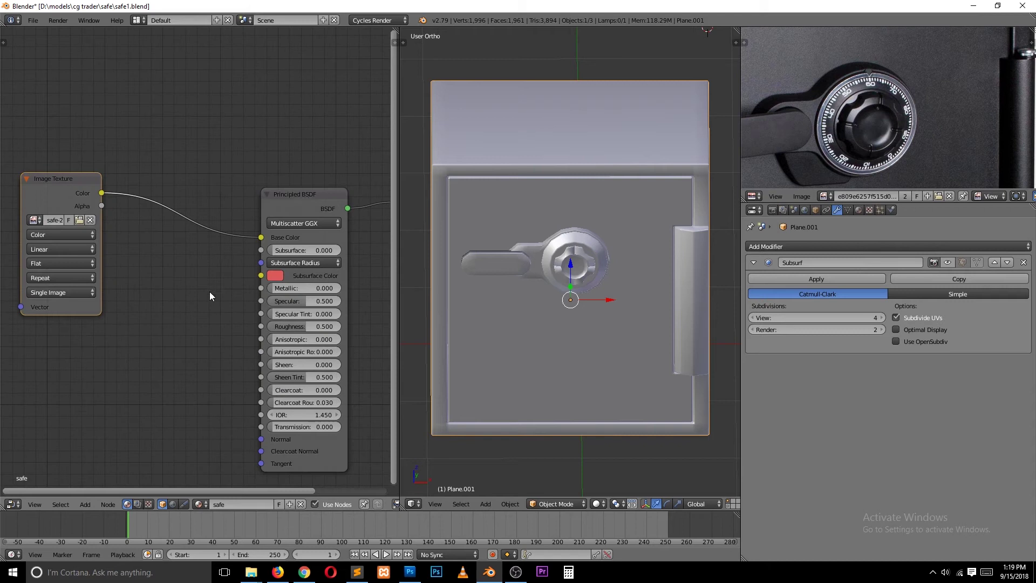
{"action": "scroll", "coordinate": [210, 295], "scroll_direction": "down", "scroll_amount": 2}
{"action": "left_click", "coordinate": [597, 504]}
{"action": "left_click", "coordinate": [599, 431]}
Preview the textured safe in textured and rendered shading through the camera
{"action": "key", "text": "ctrl+t"}
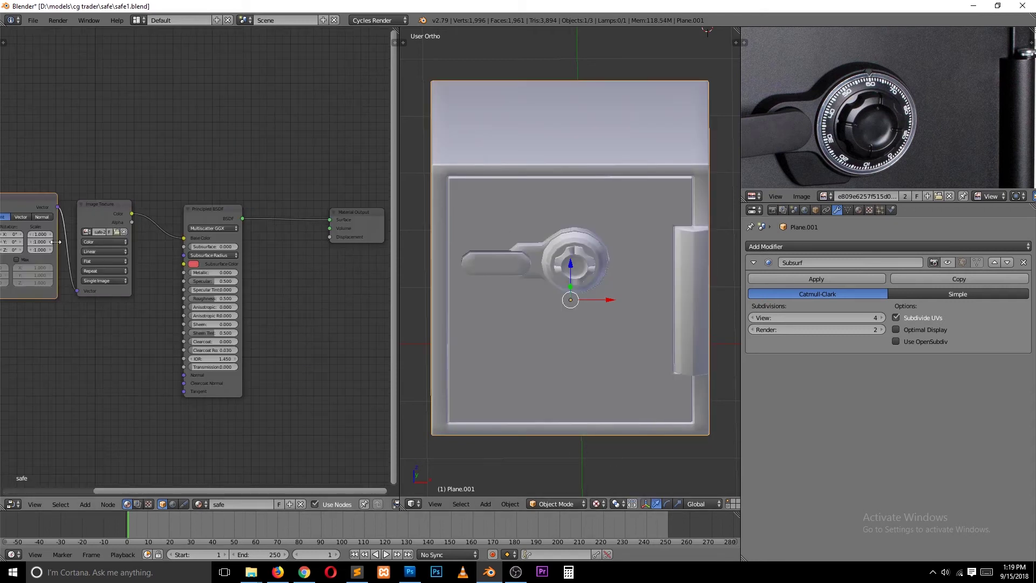
{"action": "middle_click_drag", "start_coordinate": [55, 242], "coordinate": [130, 238]}
{"action": "key", "text": "shift+z"}
{"action": "key", "text": "KP_0"}
{"action": "key", "text": "shift+z"}
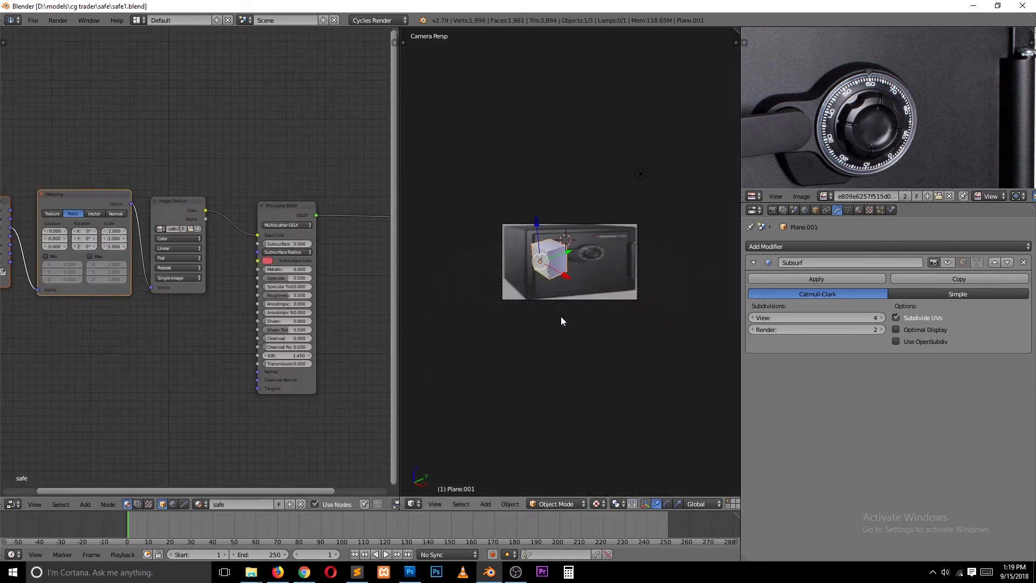
{"action": "scroll", "coordinate": [561, 321], "scroll_direction": "up", "scroll_amount": 3}
{"action": "scroll", "coordinate": [567, 368], "scroll_direction": "down", "scroll_amount": 3}
Make the lamp a square area light with nodes enabled
{"action": "key", "text": "KP_7"}
{"action": "right_click", "coordinate": [657, 212]}
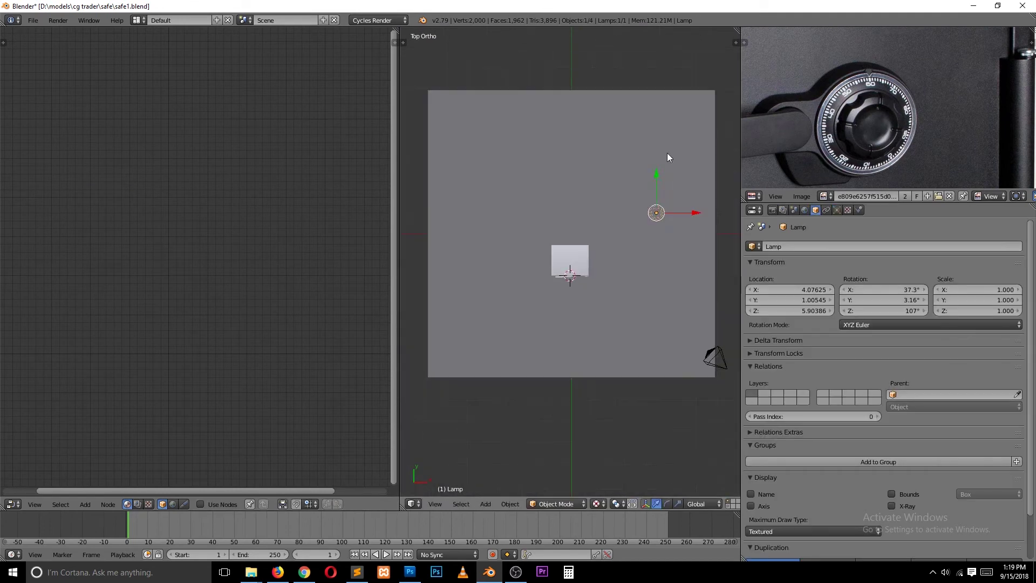
{"action": "left_click", "coordinate": [838, 210]}
{"action": "left_click", "coordinate": [1002, 305]}
{"action": "left_click", "coordinate": [874, 339]}
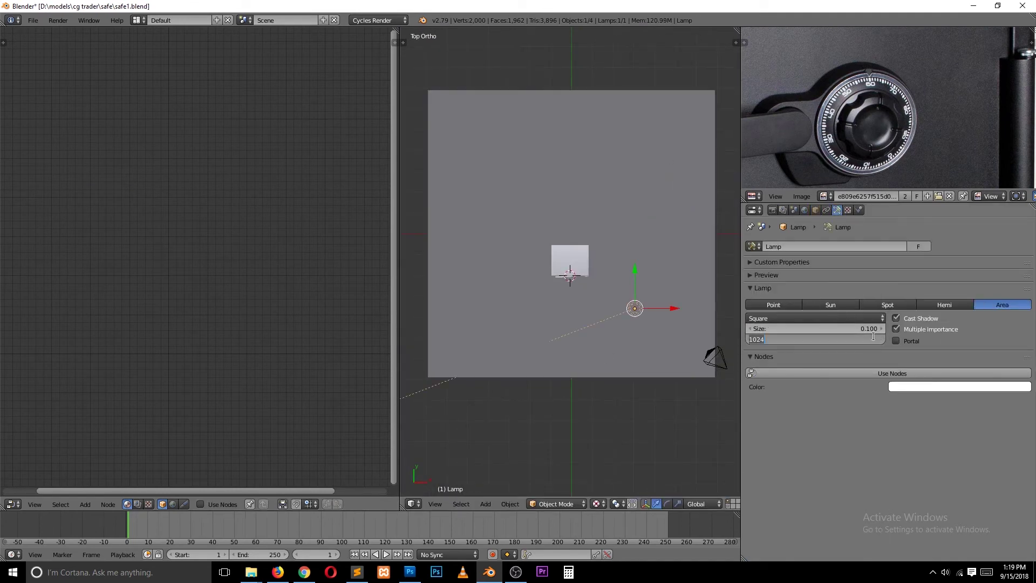
{"action": "key", "text": "Escape"}
{"action": "left_click", "coordinate": [864, 320]}
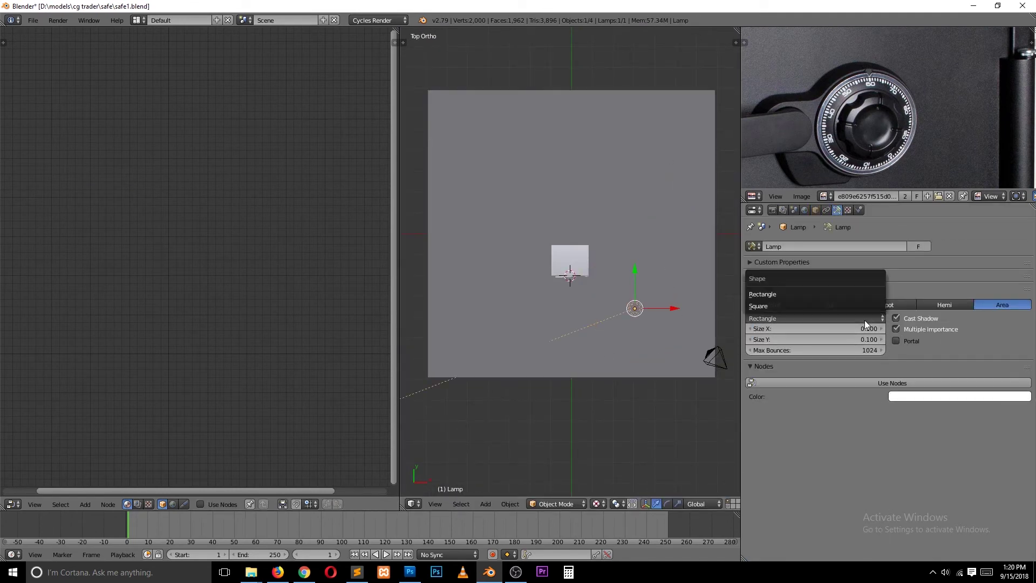
{"action": "left_click", "coordinate": [892, 373]}
Move the camera vertically in camera view and split the 3D view in two
{"action": "key", "text": "KP_0"}
{"action": "key", "text": "ctrl+KP_0"}
{"action": "key", "text": "ctrl+z"}
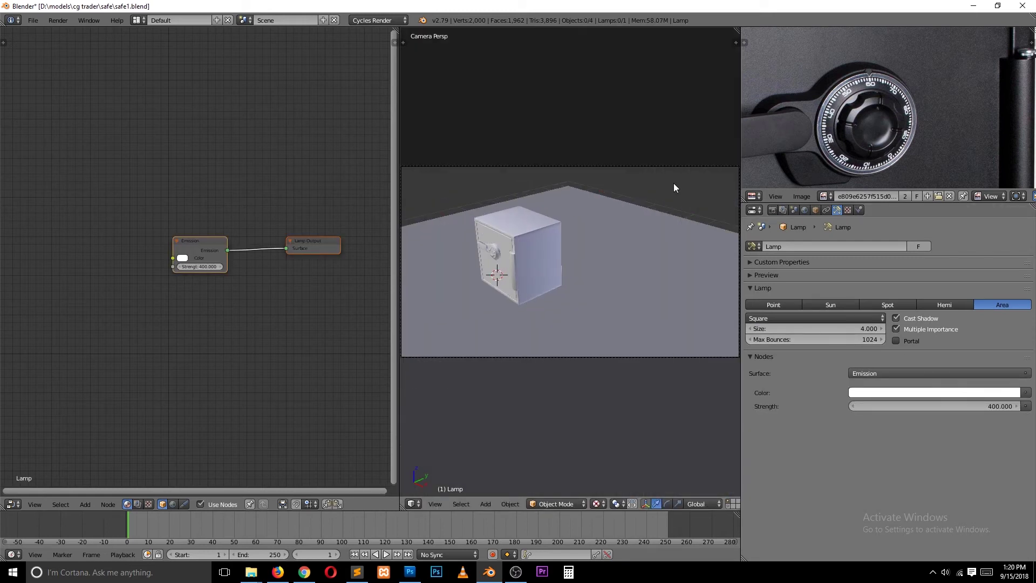
{"action": "right_click", "coordinate": [664, 196]}
{"action": "key", "text": "g"}
{"action": "key", "text": "z"}
{"action": "left_click", "coordinate": [596, 504]}
Show a rendered lower view, material-shaded upper view, and the safe's subdivision in the viewport
{"action": "left_click", "coordinate": [616, 430]}
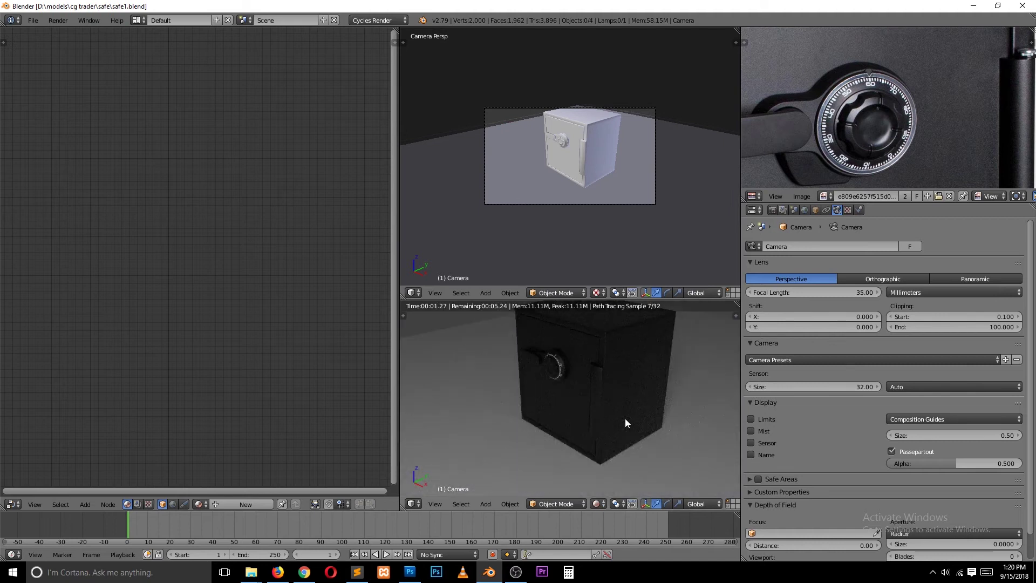
{"action": "key", "text": "g"}
{"action": "key", "text": "z"}
{"action": "key", "text": "z"}
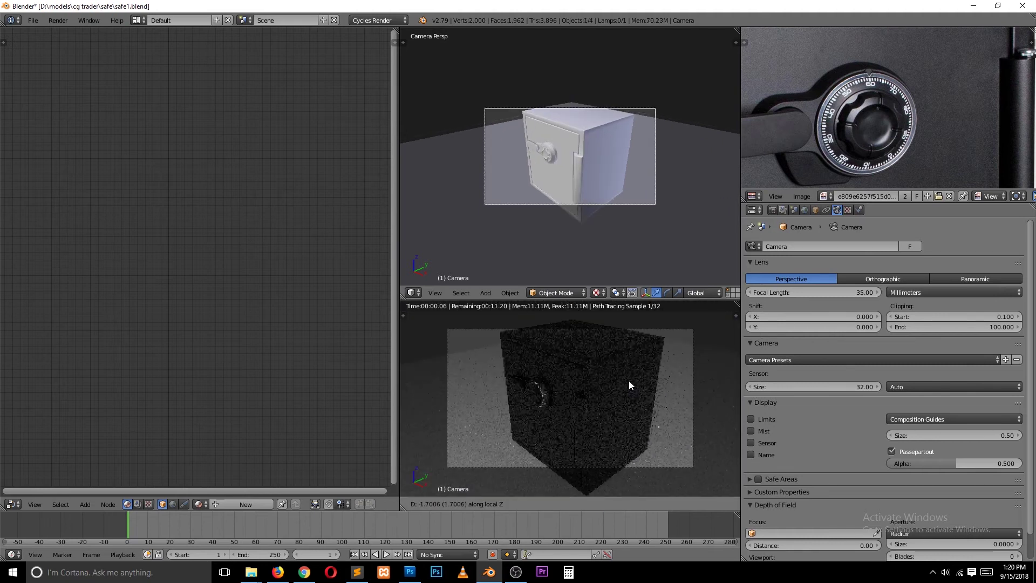
{"action": "right_click", "coordinate": [630, 380]}
{"action": "right_click", "coordinate": [629, 380]}
{"action": "left_click", "coordinate": [596, 292]}
{"action": "left_click", "coordinate": [608, 232]}
{"action": "key", "text": "KP_Decimal"}
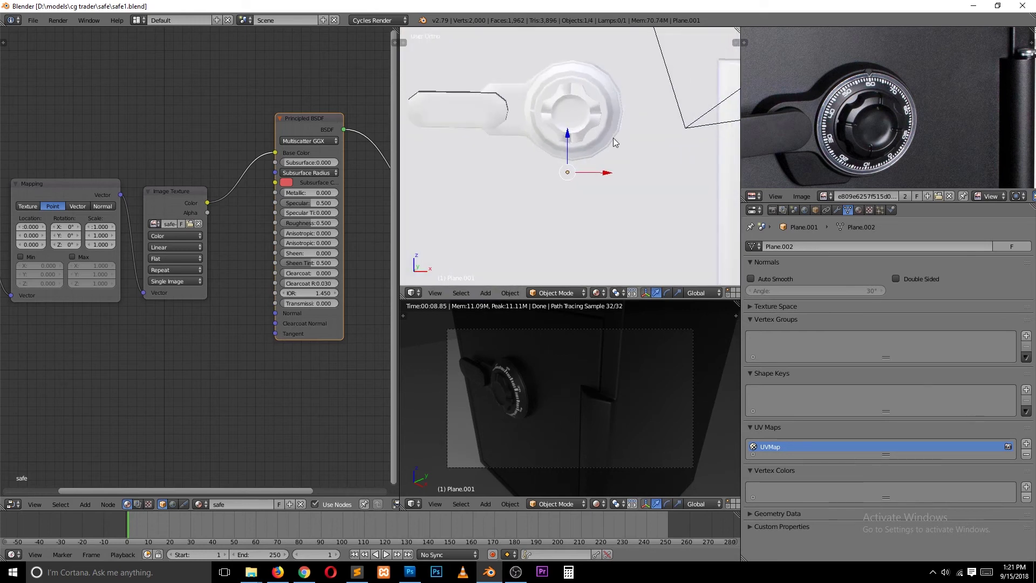
{"action": "left_click", "coordinate": [837, 210]}
{"action": "left_click", "coordinate": [948, 263]}
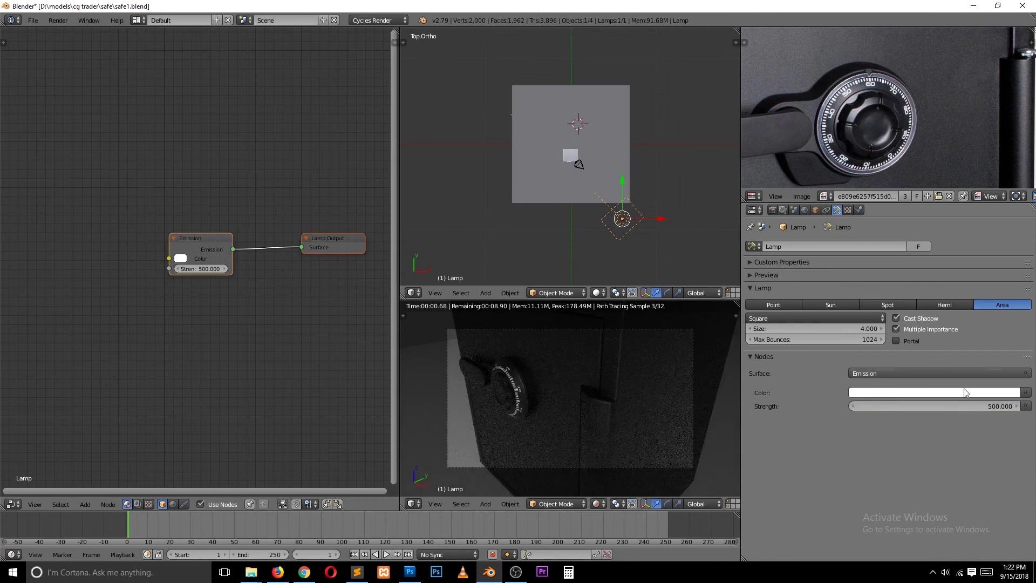
Add a Mix node into Base Color, driven by the safe texture, with Color1 blue
{"action": "left_click", "coordinate": [583, 164]}
{"action": "key", "text": "shift+a"}
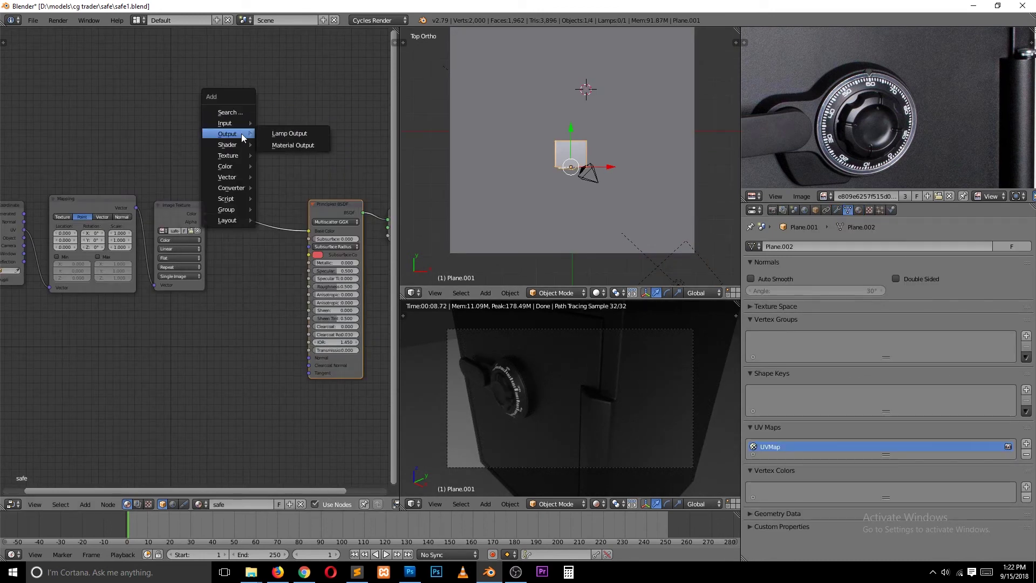
{"action": "left_click", "coordinate": [281, 162]}
{"action": "left_click", "coordinate": [248, 142]}
{"action": "scroll", "coordinate": [248, 143], "scroll_direction": "up", "scroll_amount": 2}
{"action": "left_click_drag", "start_coordinate": [348, 108], "coordinate": [363, 218]}
{"action": "left_click_drag", "start_coordinate": [209, 194], "coordinate": [273, 158]}
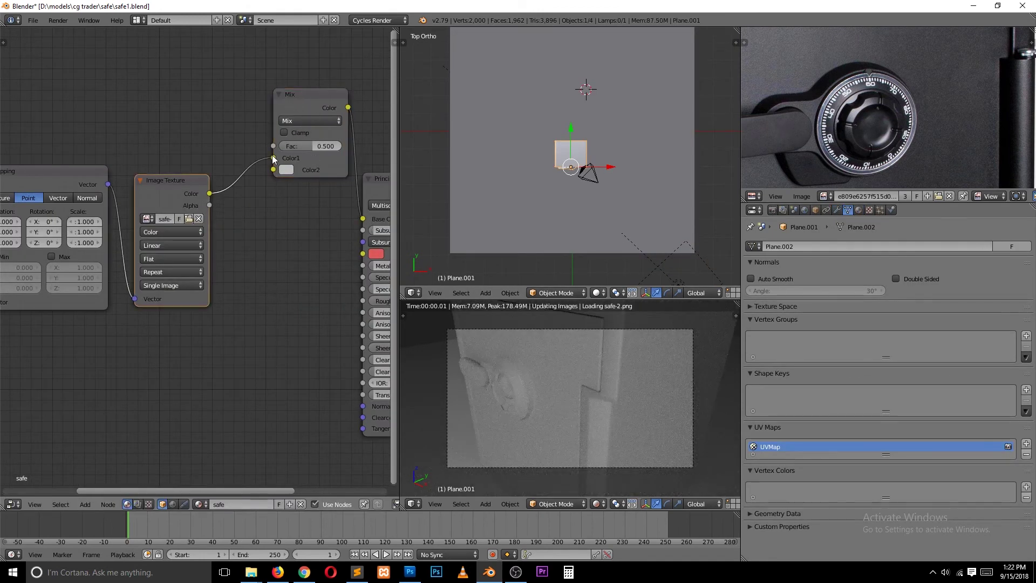
{"action": "left_click_drag", "start_coordinate": [168, 180], "coordinate": [171, 140]}
{"action": "left_click_drag", "start_coordinate": [273, 158], "coordinate": [273, 145]}
{"action": "left_click", "coordinate": [286, 157]}
{"action": "left_click", "coordinate": [302, 238]}
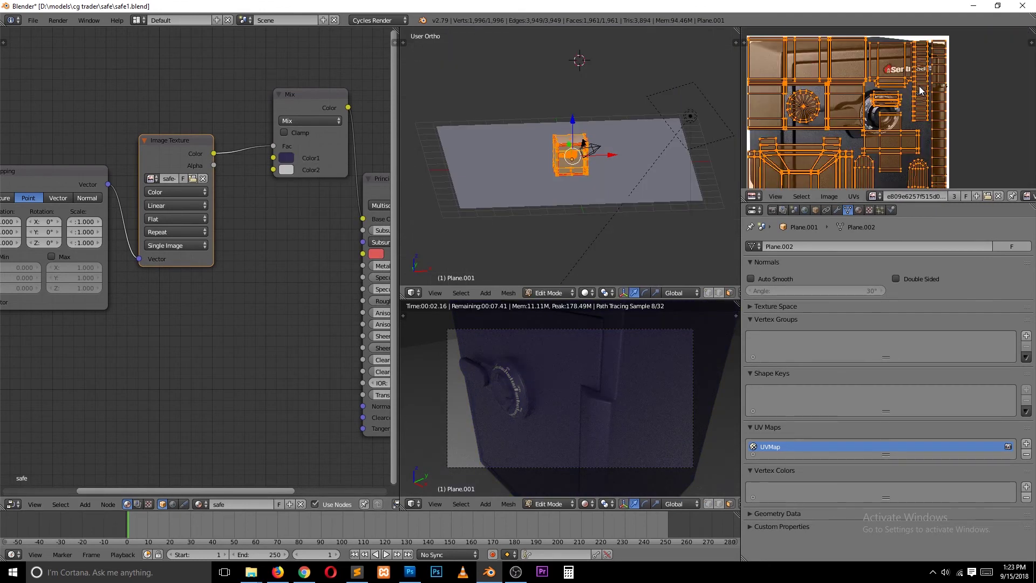
Save the blend file over the existing safe.blend
{"action": "key", "text": "Tab"}
{"action": "key", "text": "ctrl+s"}
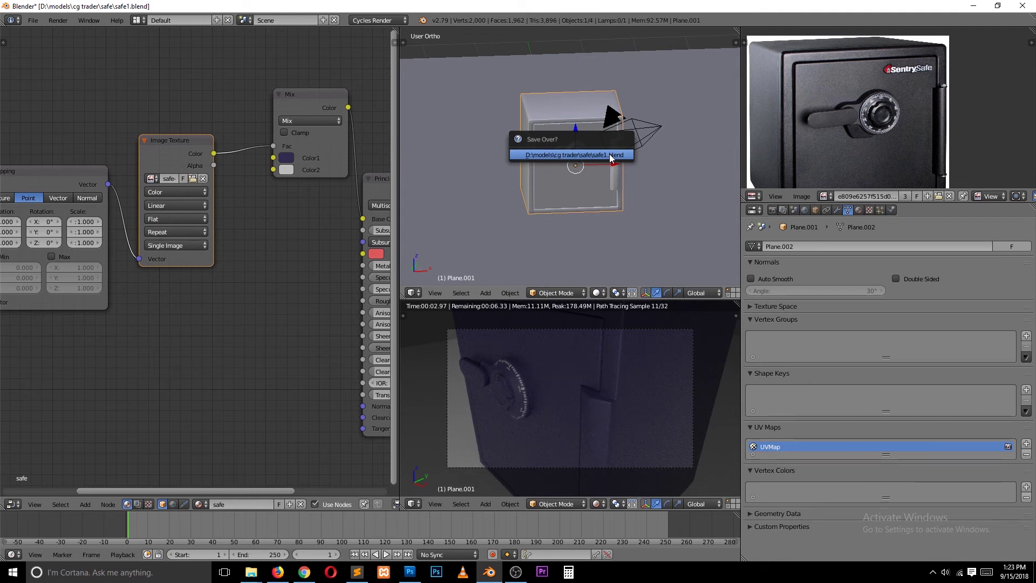
{"action": "left_click", "coordinate": [837, 211]}
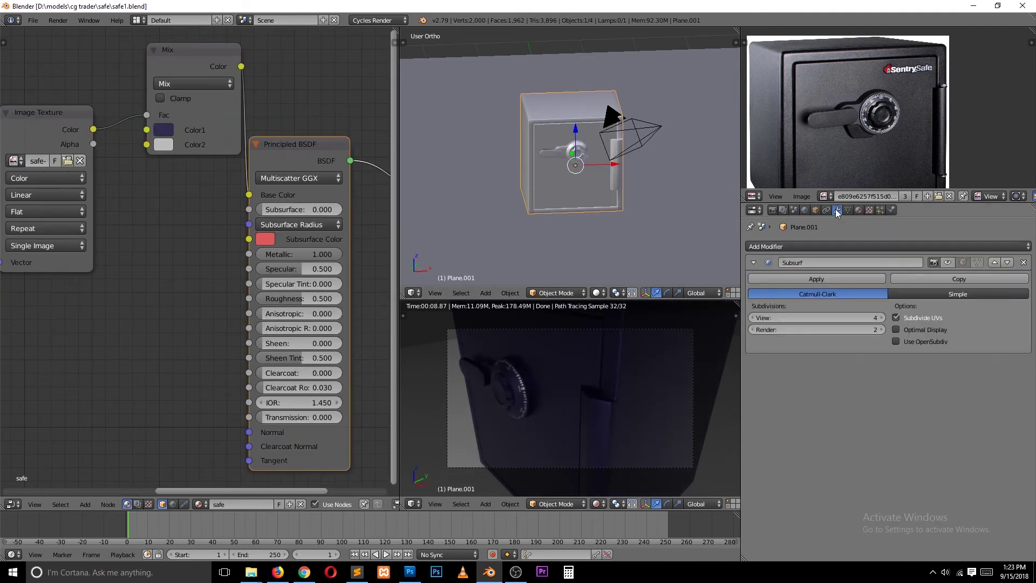
{"action": "left_click", "coordinate": [772, 210]}
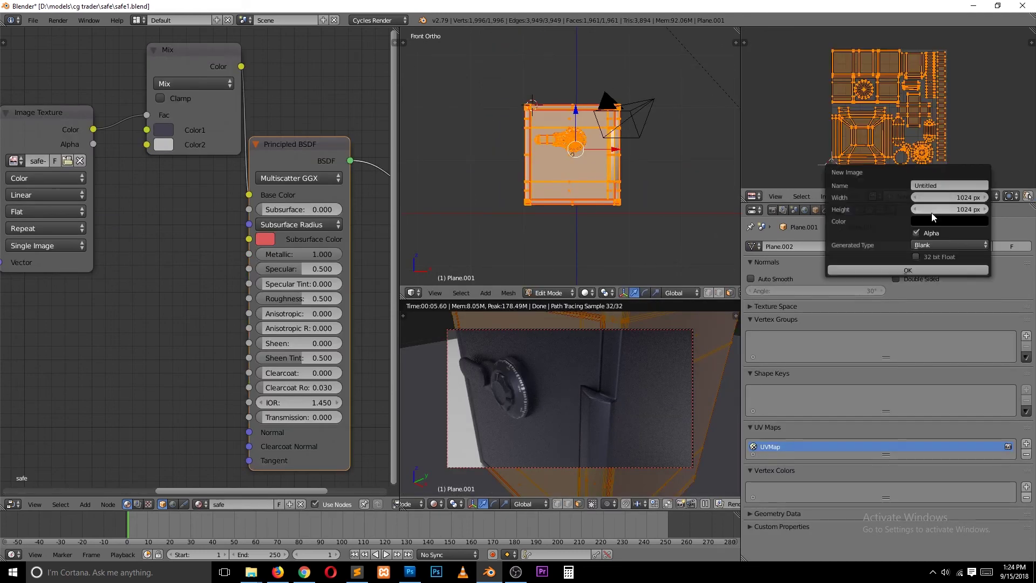
Create the light grey 'sharp edges' image and return to object mode
{"action": "left_click", "coordinate": [953, 222]}
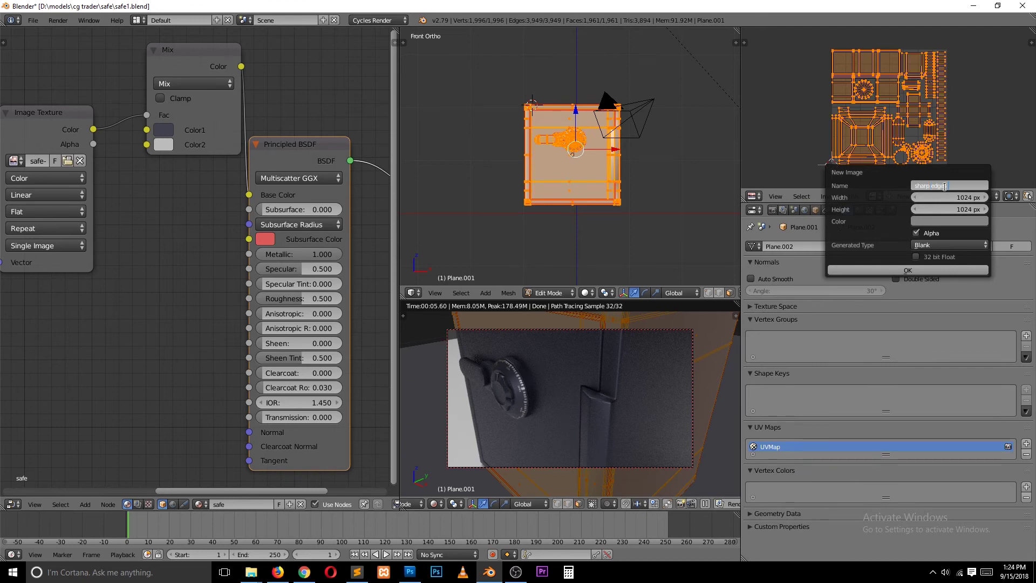
{"action": "key", "text": "Return"}
{"action": "key", "text": "Tab"}
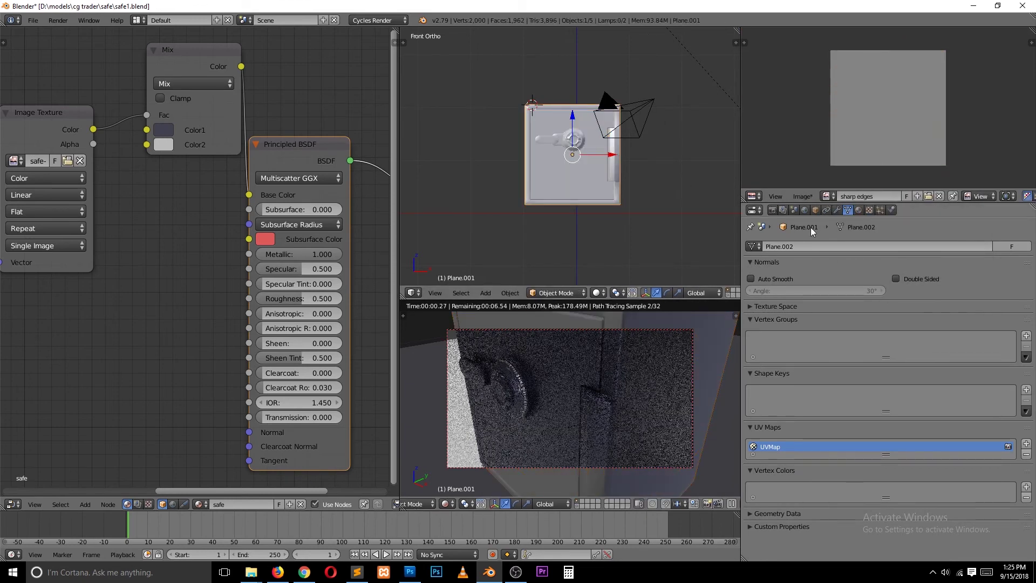
{"action": "left_click", "coordinate": [773, 210]}
{"action": "left_click", "coordinate": [748, 356]}
{"action": "scroll", "coordinate": [747, 356], "scroll_direction": "down", "scroll_amount": 2}
{"action": "left_click", "coordinate": [857, 461]}
Generate Dirty Vertex Colors on the safe in Vertex Paint mode
{"action": "left_click", "coordinate": [556, 293]}
{"action": "left_click", "coordinate": [578, 236]}
{"action": "left_click", "coordinate": [459, 293]}
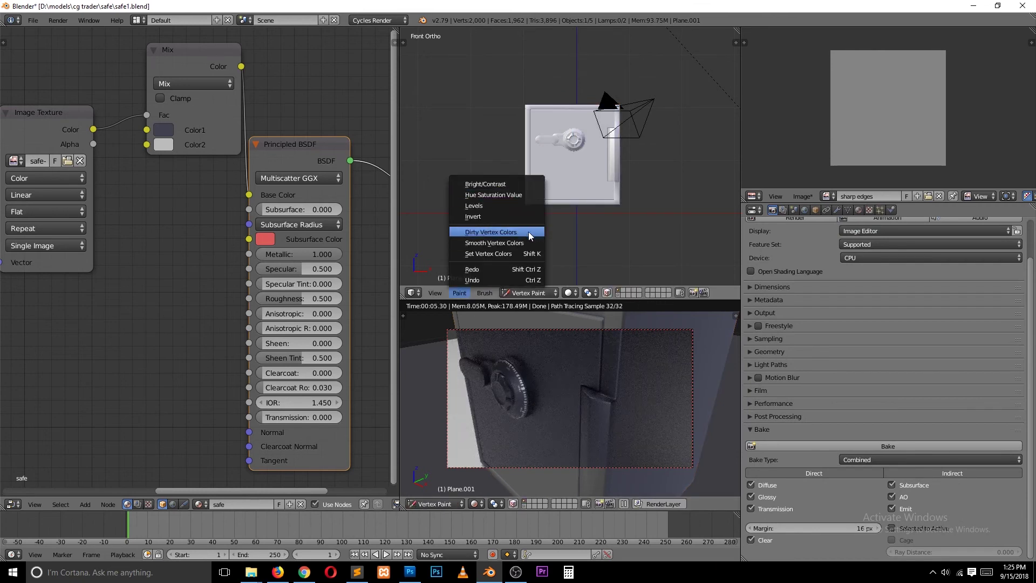
{"action": "left_click", "coordinate": [529, 231]}
{"action": "scroll", "coordinate": [617, 147], "scroll_direction": "up", "scroll_amount": 3}
{"action": "mouse_move", "coordinate": [616, 147]}
{"action": "middle_mouse_down"}
{"action": "mouse_move", "coordinate": [559, 196]}
{"action": "mouse_move", "coordinate": [559, 228]}
{"action": "mouse_move", "coordinate": [492, 201]}
{"action": "middle_mouse_up"}
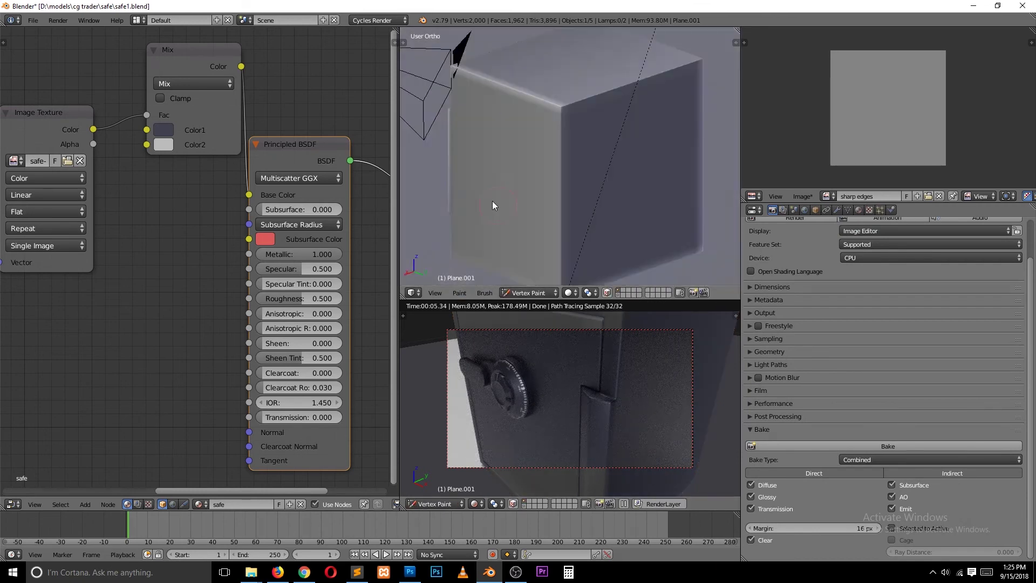
Bake the vertex colours into the 'sharp edges' image with Blender Render
{"action": "left_click", "coordinate": [863, 459]}
{"action": "key", "text": "ctrl+z"}
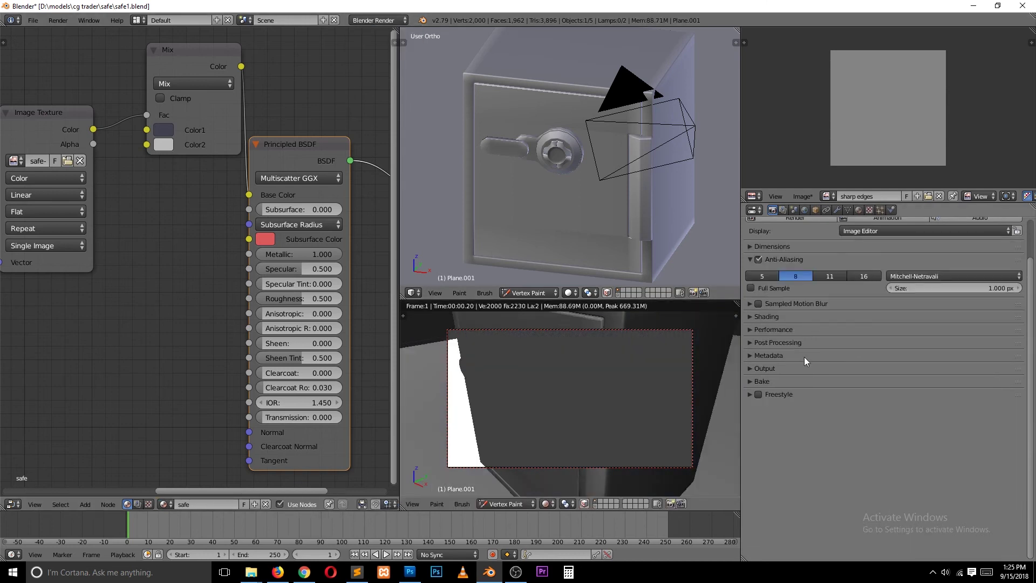
{"action": "left_click", "coordinate": [762, 381]}
{"action": "left_click", "coordinate": [929, 411]}
{"action": "left_click", "coordinate": [891, 318]}
{"action": "left_click", "coordinate": [826, 196]}
{"action": "left_click", "coordinate": [918, 246]}
{"action": "mouse_move", "coordinate": [840, 92]}
{"action": "middle_mouse_down"}
{"action": "mouse_move", "coordinate": [873, 137]}
{"action": "mouse_move", "coordinate": [894, 247]}
{"action": "middle_mouse_up"}
Detach the 'sharp edges' image and create a new 'ao' image
{"action": "left_click", "coordinate": [803, 196]}
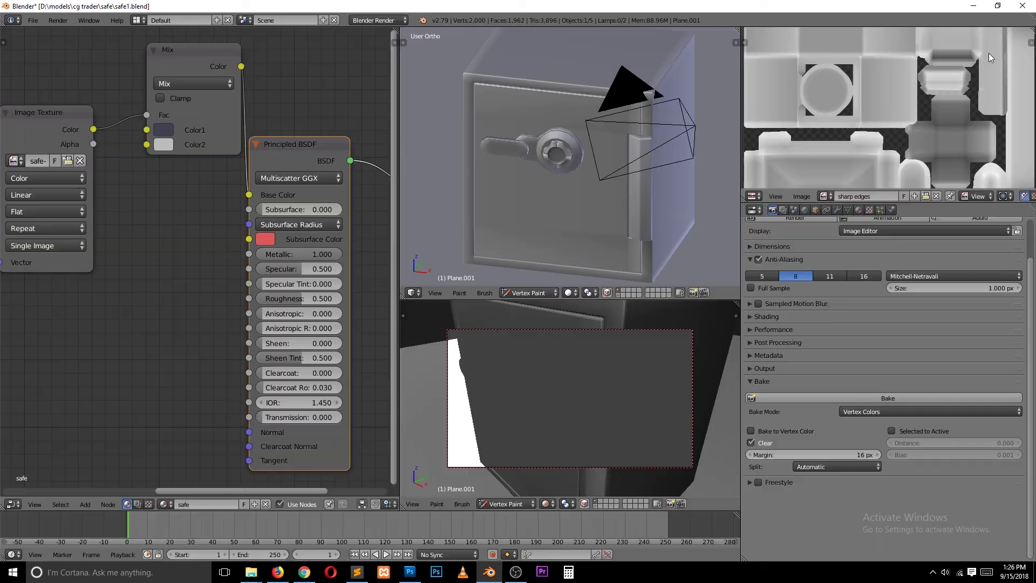
{"action": "left_click", "coordinate": [939, 196]}
{"action": "key", "text": "alt+n"}
{"action": "left_click", "coordinate": [875, 267]}
Bake ambient occlusion into the 'ao' image and save it as ao.png
{"action": "left_click", "coordinate": [931, 411]}
{"action": "left_click", "coordinate": [918, 375]}
{"action": "left_click", "coordinate": [888, 399]}
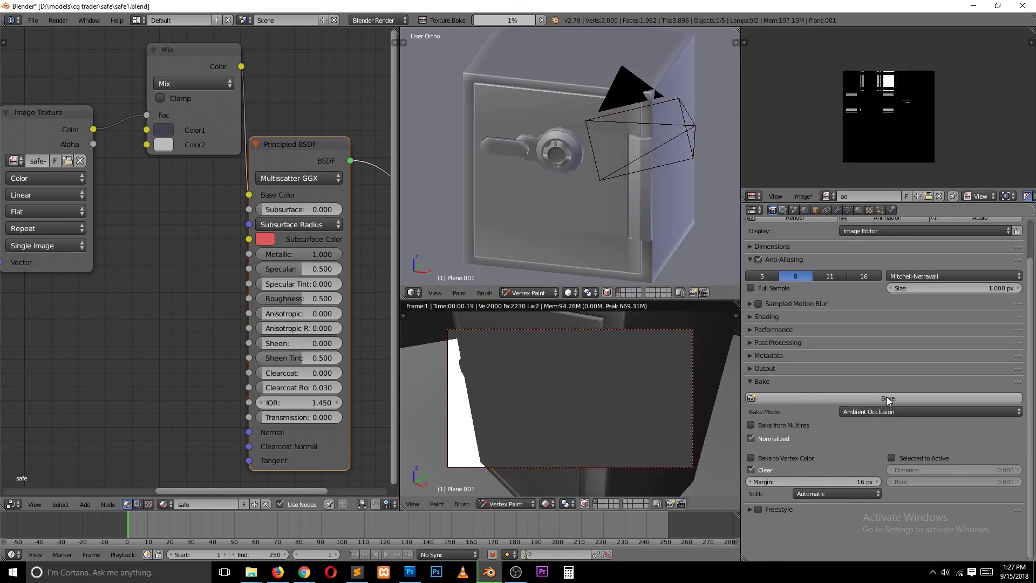
{"action": "left_click", "coordinate": [805, 210]}
{"action": "left_click", "coordinate": [773, 210]}
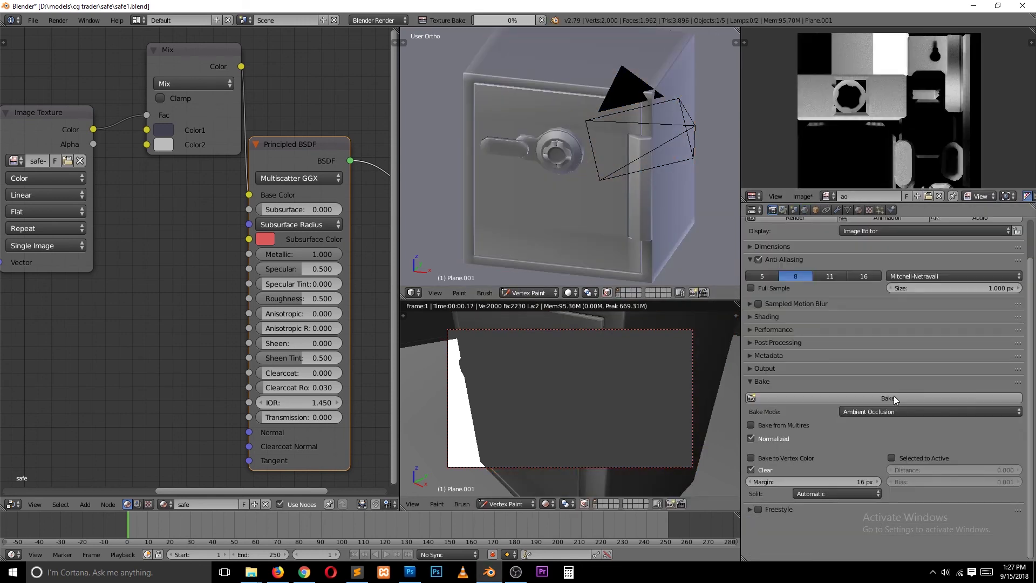
{"action": "left_click", "coordinate": [894, 397]}
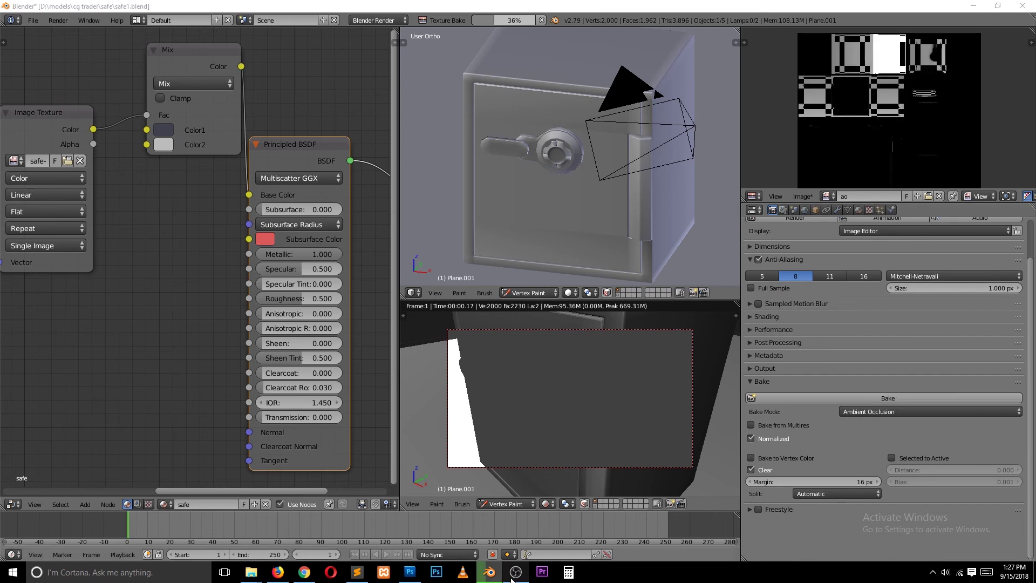
{"action": "key", "text": "F3"}
{"action": "key", "text": "Return"}
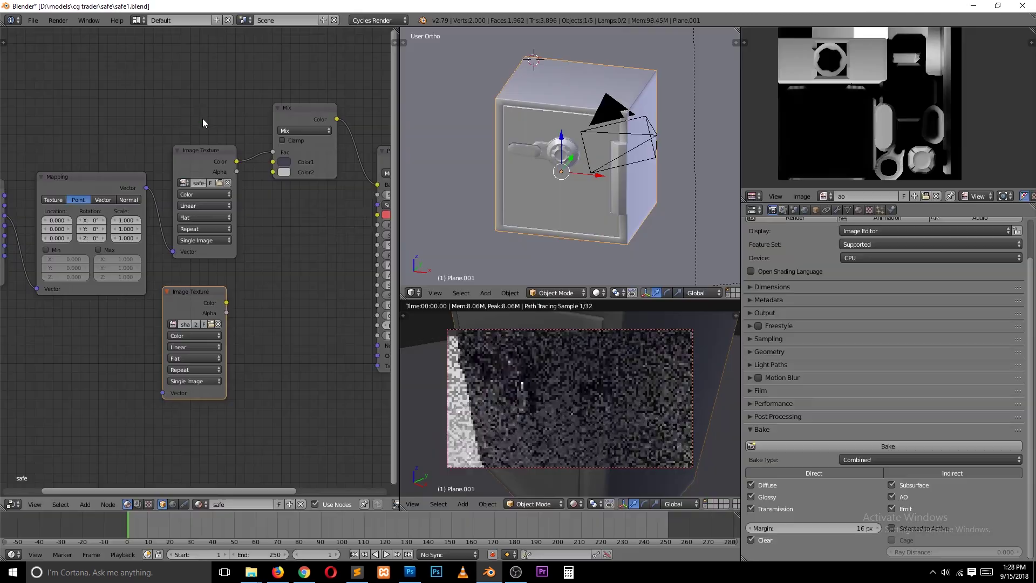
Feed the AO texture into a new ColorRamp with its white stop at 0.514
{"action": "key", "text": "shift+a"}
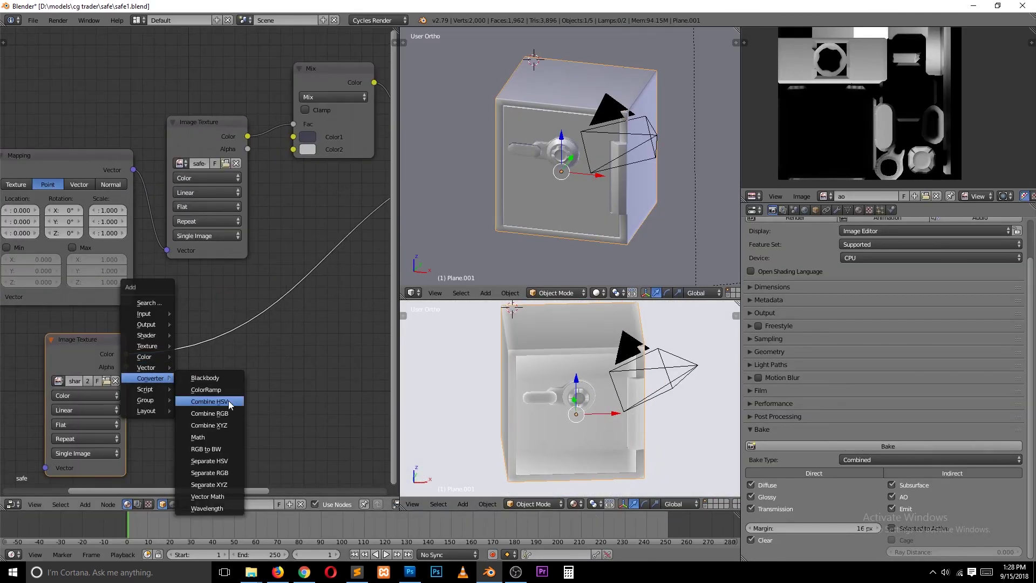
{"action": "left_click", "coordinate": [231, 401]}
{"action": "left_click", "coordinate": [194, 302]}
{"action": "left_click_drag", "start_coordinate": [197, 358], "coordinate": [235, 357]}
{"action": "left_click_drag", "start_coordinate": [323, 358], "coordinate": [274, 358]}
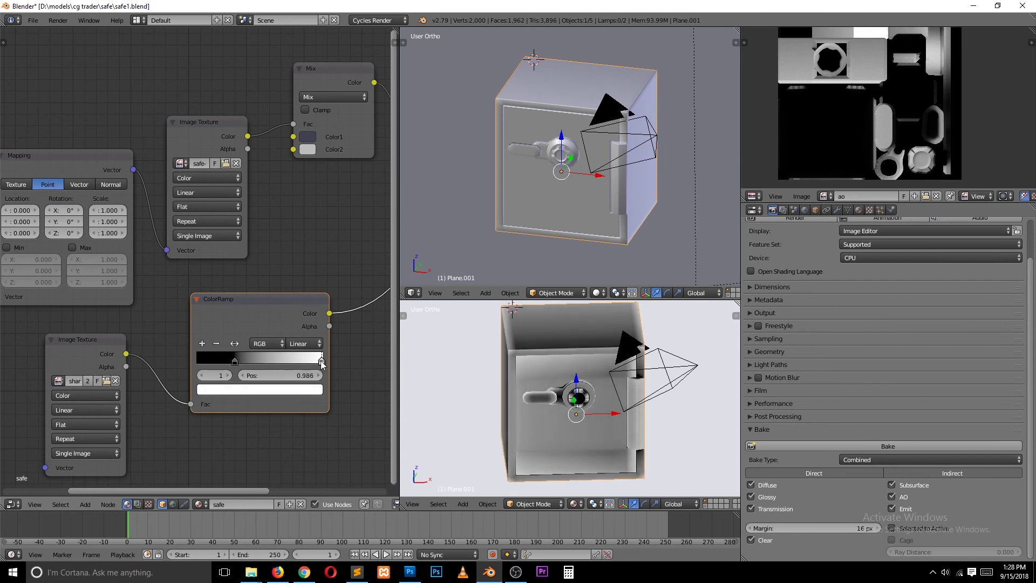
{"action": "middle_click_drag", "start_coordinate": [449, 375], "coordinate": [421, 378]}
{"action": "mouse_move", "coordinate": [274, 360]}
{"action": "left_mouse_down"}
{"action": "mouse_move", "coordinate": [214, 367]}
{"action": "mouse_move", "coordinate": [244, 377]}
{"action": "left_mouse_up"}
{"action": "middle_click_drag", "start_coordinate": [486, 378], "coordinate": [446, 349]}
{"action": "scroll", "coordinate": [135, 197], "scroll_direction": "down", "scroll_amount": 3}
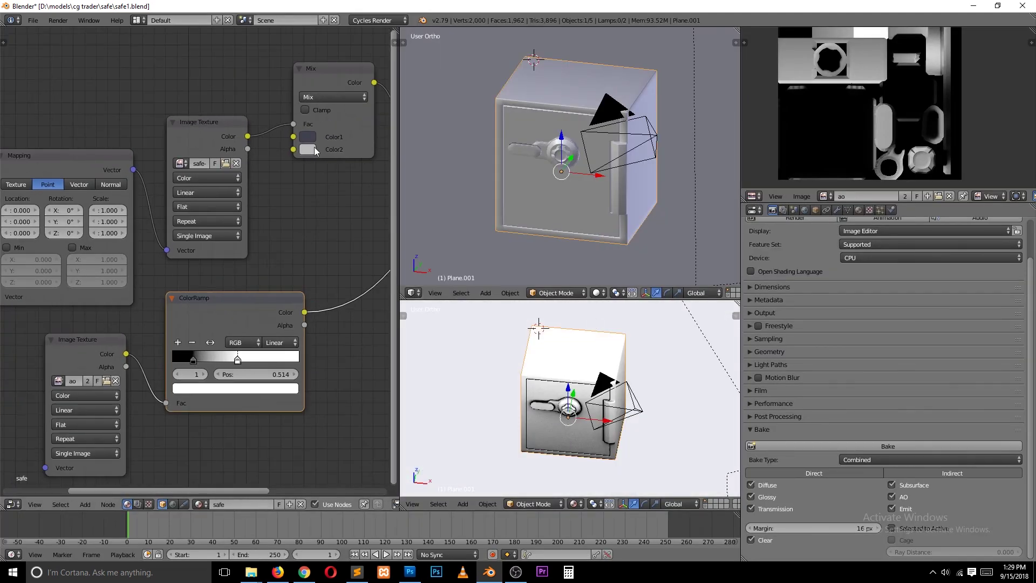
Multiply the ColorRamp into the colour chain via a Multiply Mix node, black stop 0.164
{"action": "left_click_drag", "start_coordinate": [135, 197], "coordinate": [93, 169]}
{"action": "key", "text": "shift+d"}
{"action": "left_click_drag", "start_coordinate": [275, 297], "coordinate": [322, 207]}
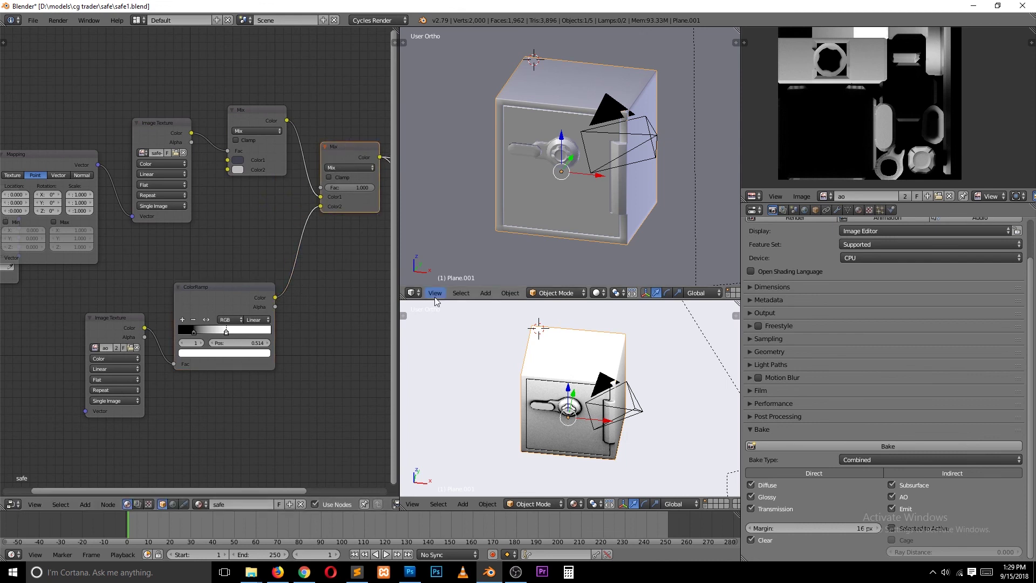
{"action": "middle_click_drag", "start_coordinate": [486, 378], "coordinate": [461, 291]}
{"action": "left_click", "coordinate": [352, 167]}
{"action": "left_click_drag", "start_coordinate": [111, 318], "coordinate": [62, 324]}
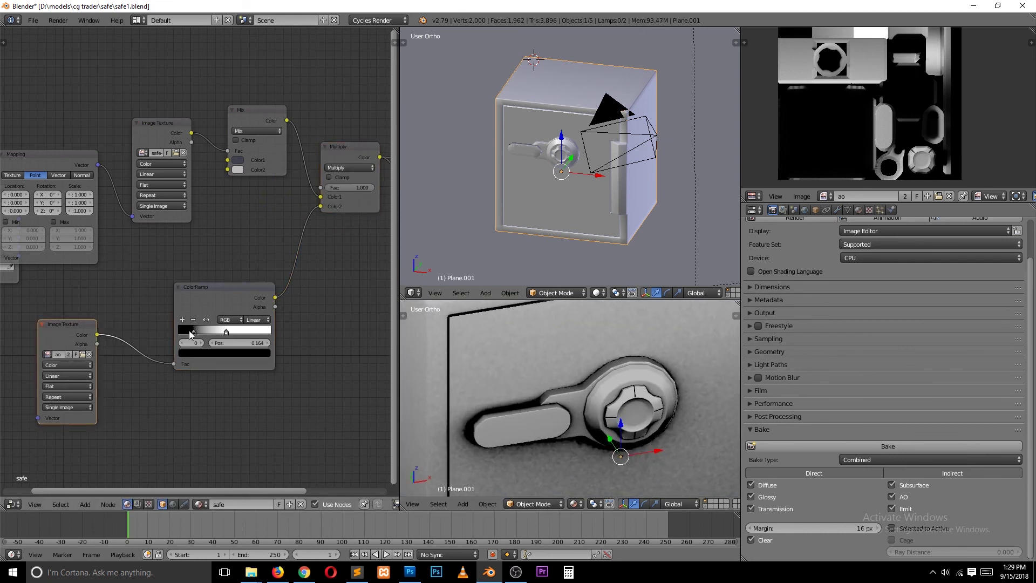
{"action": "left_click_drag", "start_coordinate": [193, 332], "coordinate": [183, 332]}
{"action": "key", "text": "ctrl+s"}
Preview the camera view rendered and set roughness to 0.317
{"action": "middle_click_drag", "start_coordinate": [337, 177], "coordinate": [251, 208]}
{"action": "key", "text": "KP_0"}
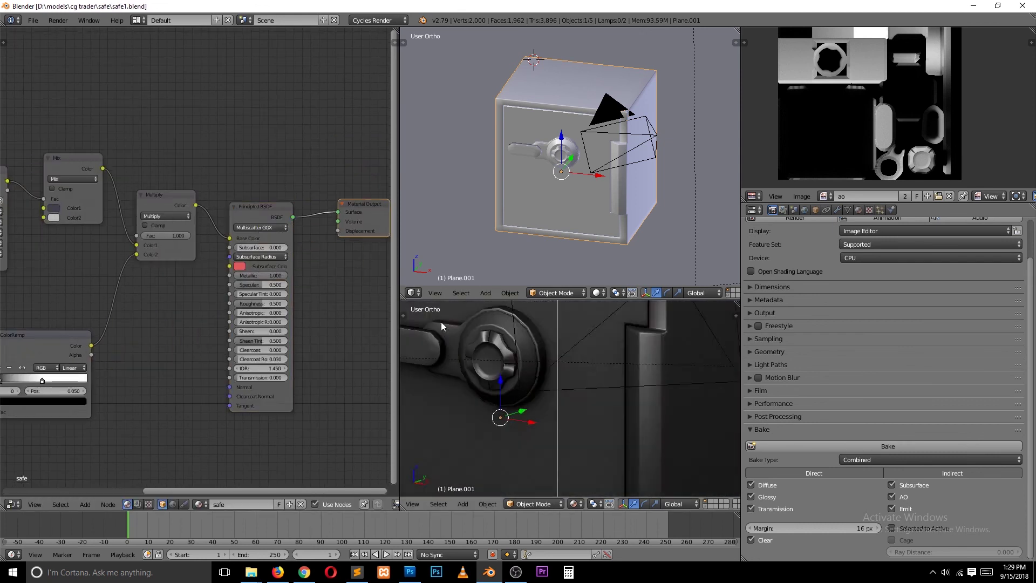
{"action": "key", "text": "a"}
{"action": "scroll", "coordinate": [572, 431], "scroll_direction": "up", "scroll_amount": 3}
{"action": "key", "text": "shift+z"}
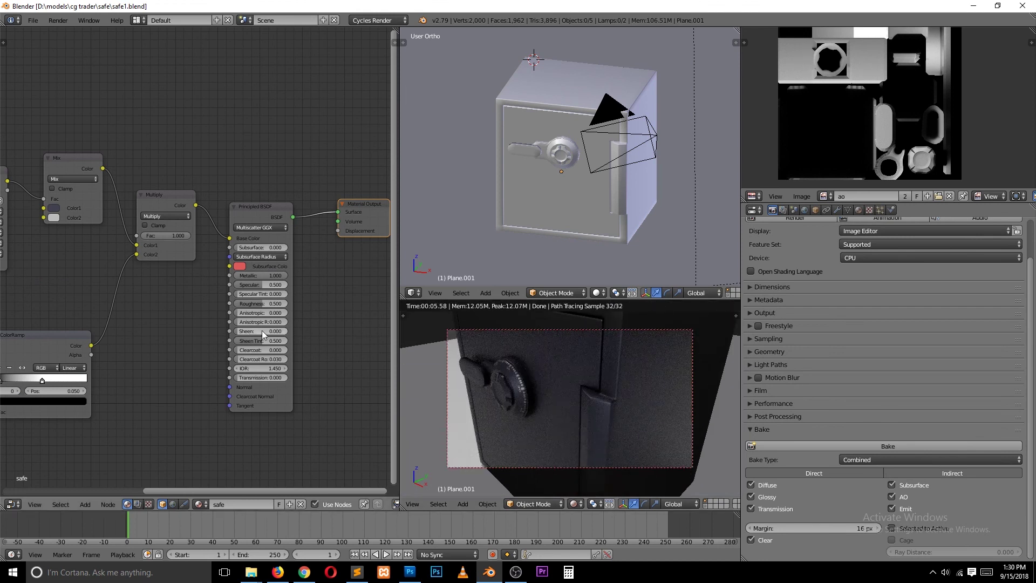
{"action": "type", "text": "0.317"}
{"action": "key", "text": "ctrl+s"}
Align the camera to face the safe's front
{"action": "left_click", "coordinate": [524, 173]}
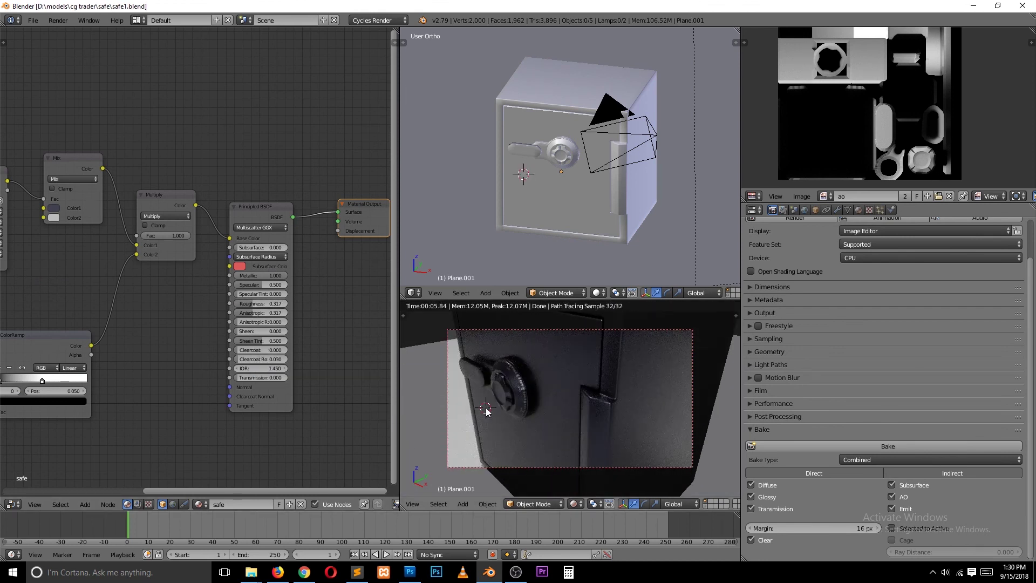
{"action": "scroll", "coordinate": [542, 379], "scroll_direction": "down", "scroll_amount": 3}
{"action": "key", "text": "ctrl+alt+KP_0"}
{"action": "right_click", "coordinate": [650, 339]}
Bevel the backdrop's corner edge, shade it smooth and colour it dark brown
{"action": "scroll", "coordinate": [627, 384], "scroll_direction": "down", "scroll_amount": 2}
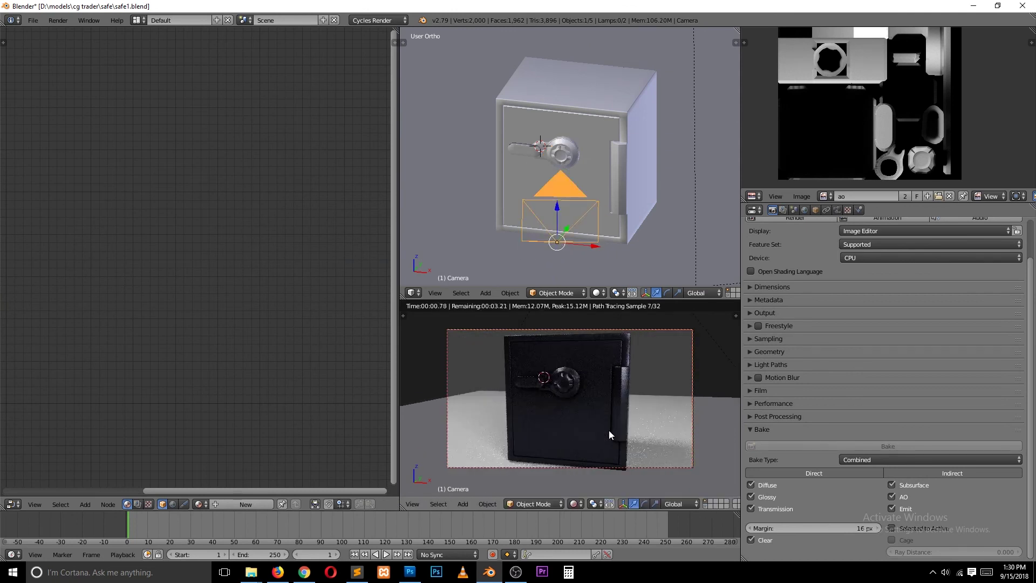
{"action": "scroll", "coordinate": [570, 162], "scroll_direction": "down", "scroll_amount": 3}
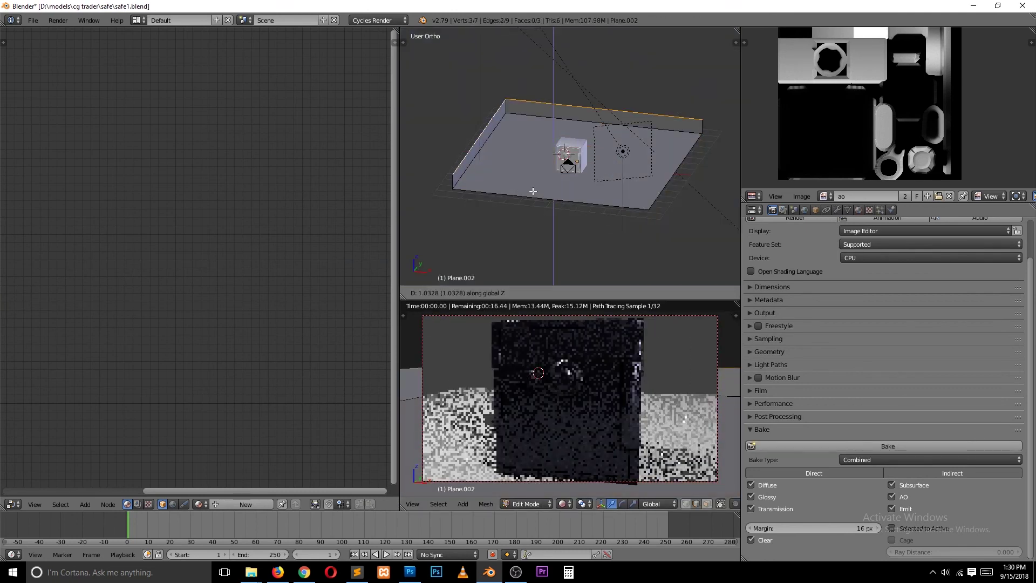
{"action": "key", "text": "ctrl+b"}
{"action": "left_click", "coordinate": [670, 247]}
{"action": "left_click", "coordinate": [674, 239]}
{"action": "key", "text": "Tab"}
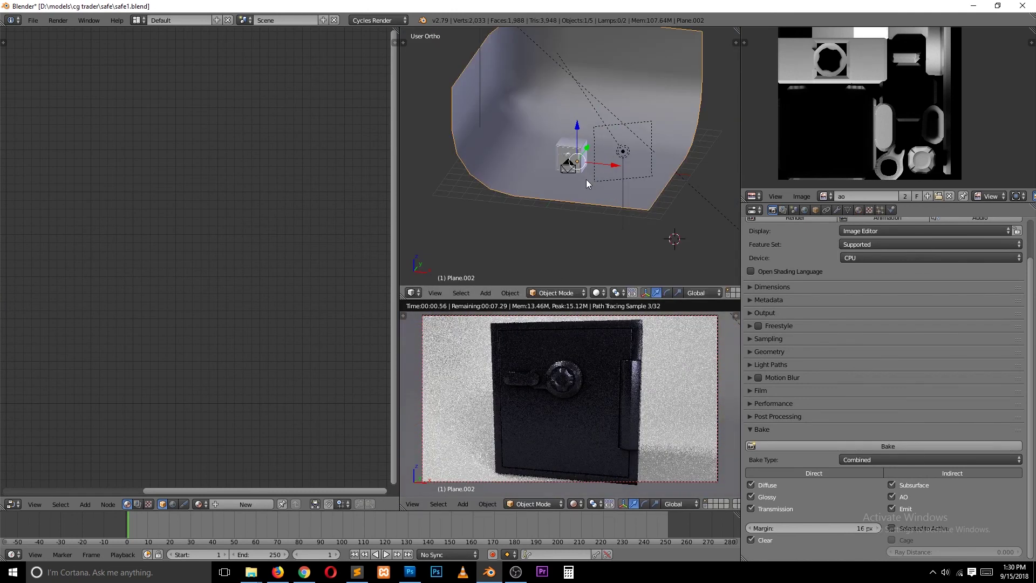
{"action": "left_click_drag", "start_coordinate": [223, 116], "coordinate": [222, 171]}
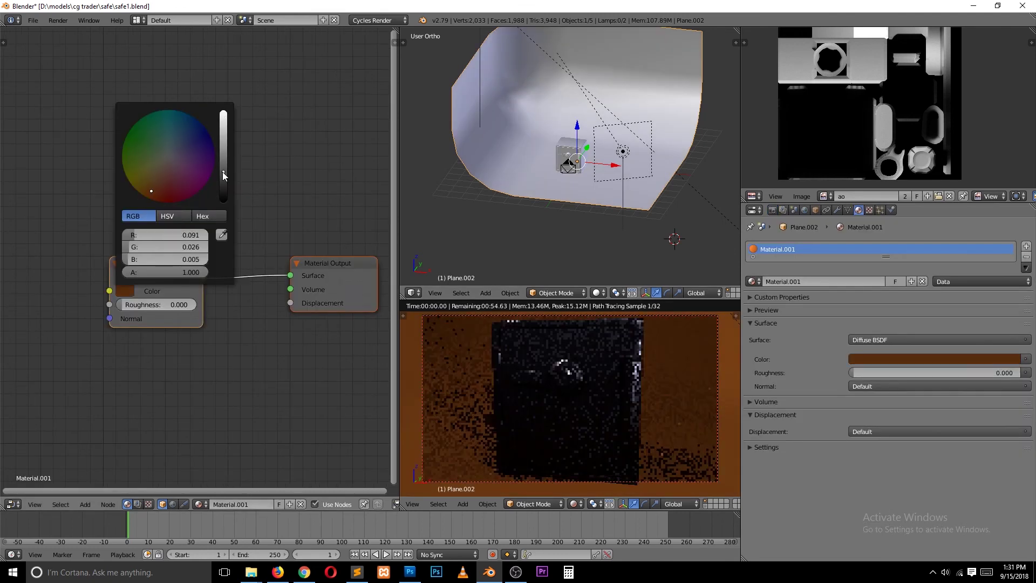